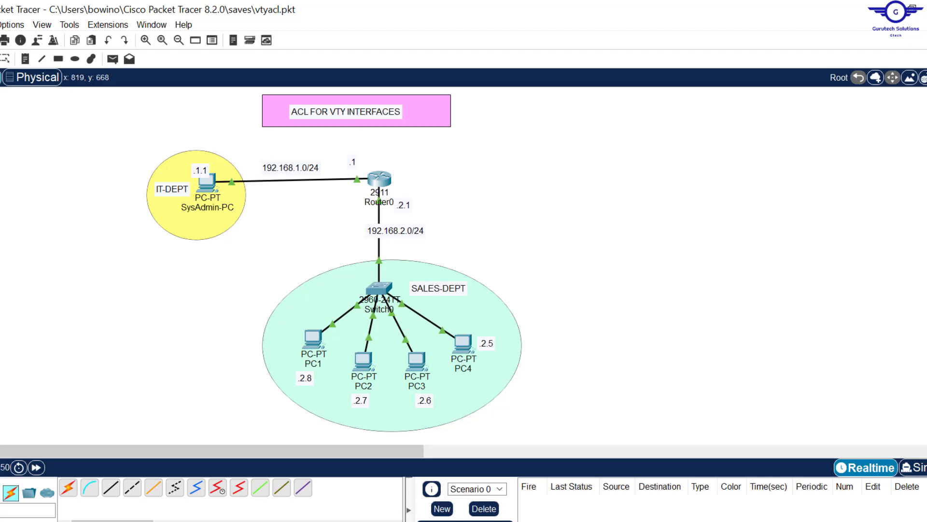
Step: Switch to the Google Sheets topic list, find the "ACL for VTY interfaces" entry under Switching Technologies, and return to Packet Tracer
key("alt+Tab")
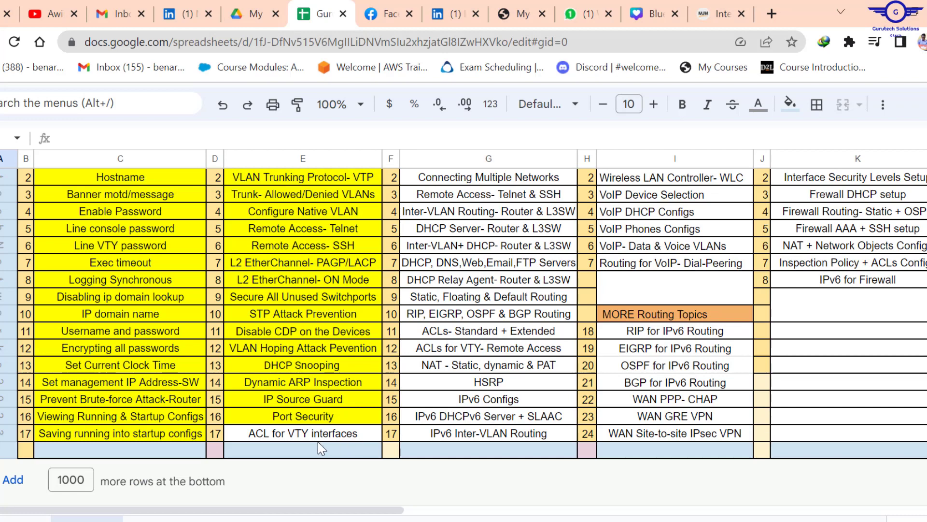
left_click(330, 437)
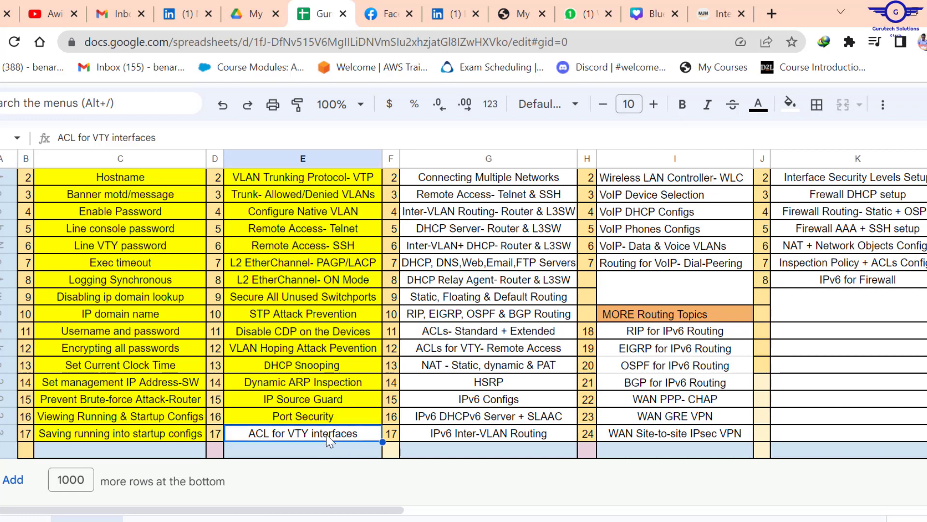
scroll(464, 338, "up", 3)
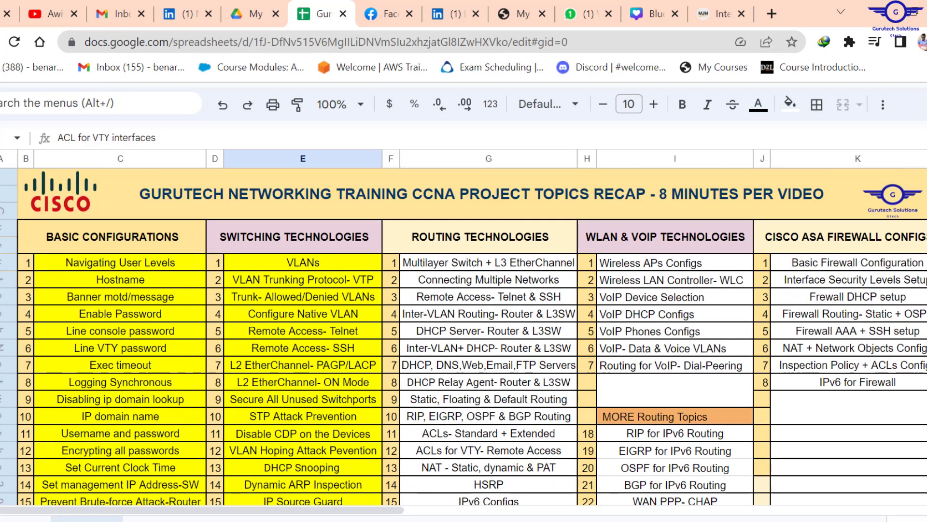
scroll(463, 338, "down", 3)
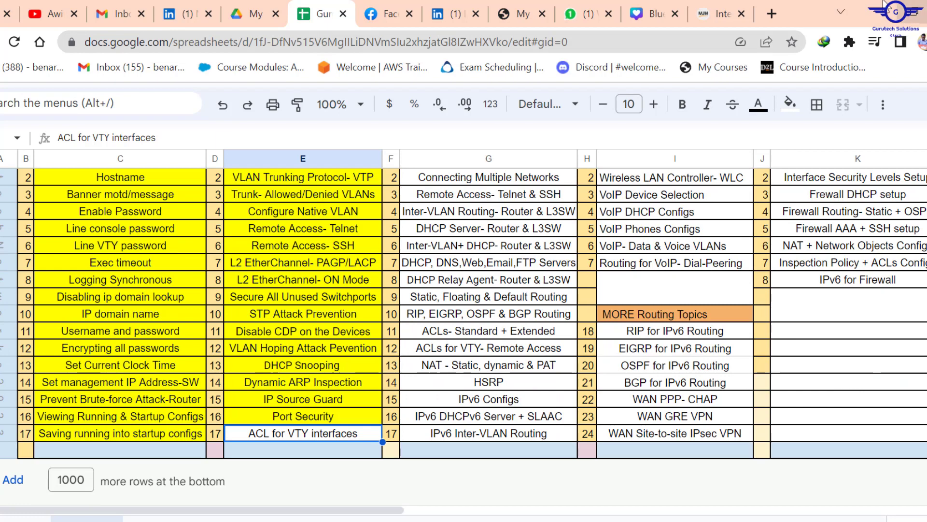
left_click(870, 10)
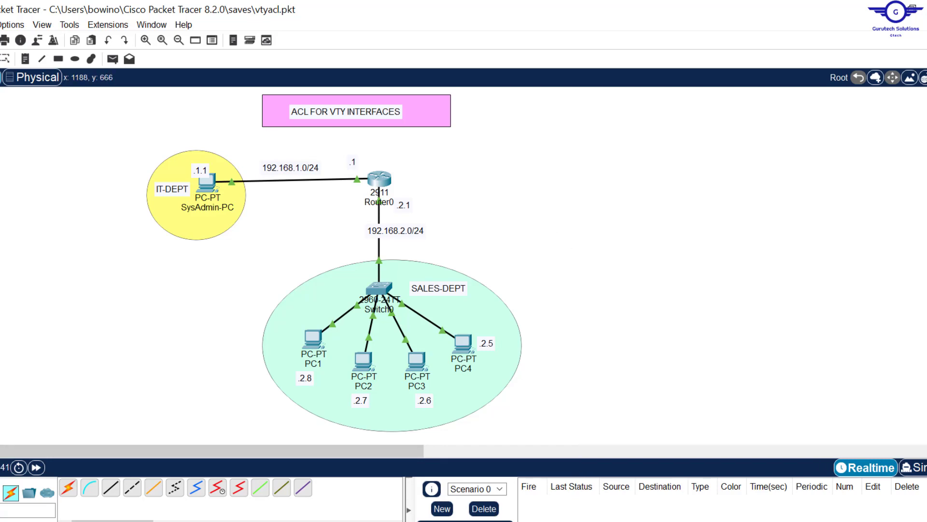
Step: Switch to config-guide.txt in Notepad, read through the ACL for VTY interfaces steps, and return to the network topology
key("alt+Tab")
left_click_drag(522, 448, 556, 220)
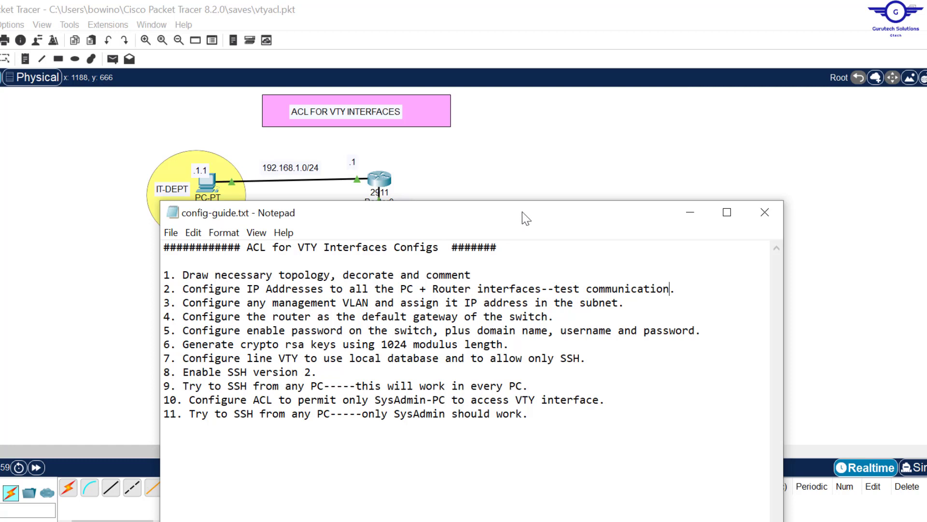
left_click(532, 169)
left_click(560, 159)
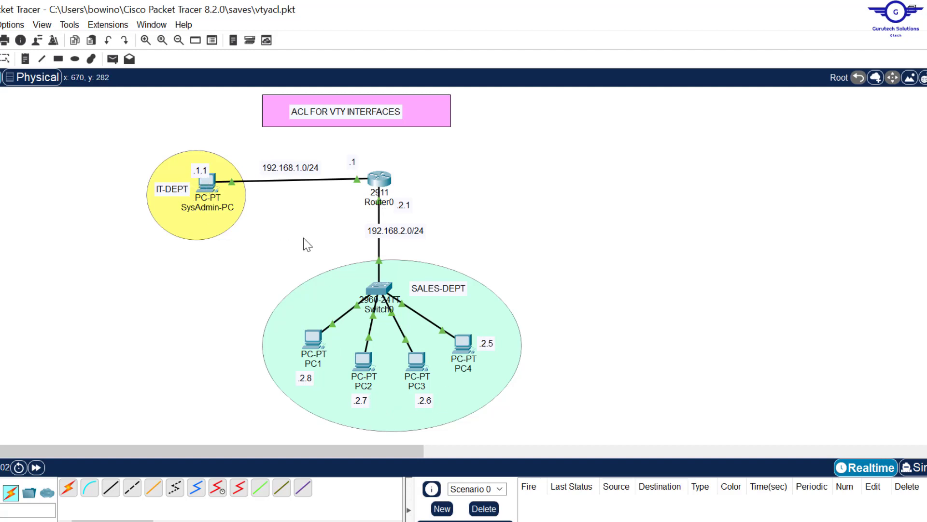
Step: Check PC4's IP configuration, including its default gateway
left_click(471, 355)
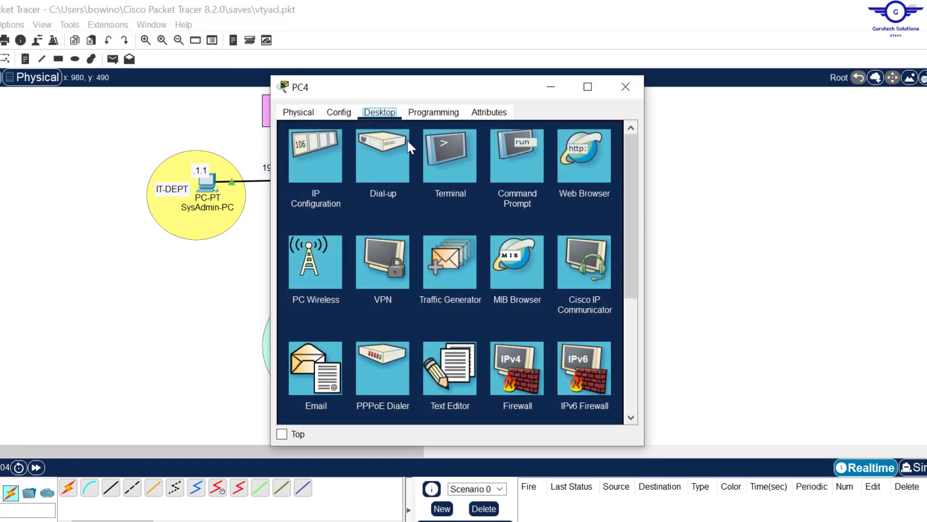
left_click(317, 156)
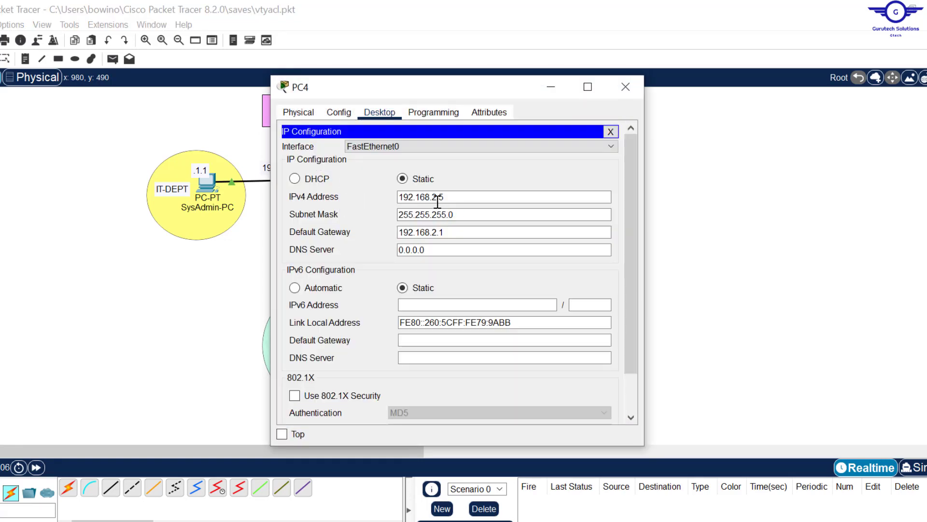
left_click_drag(445, 232, 357, 232)
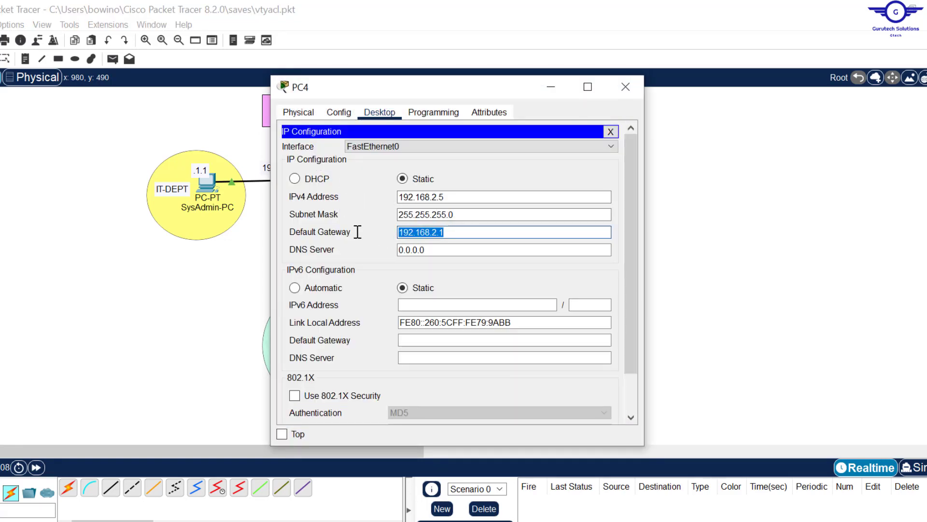
left_click(625, 86)
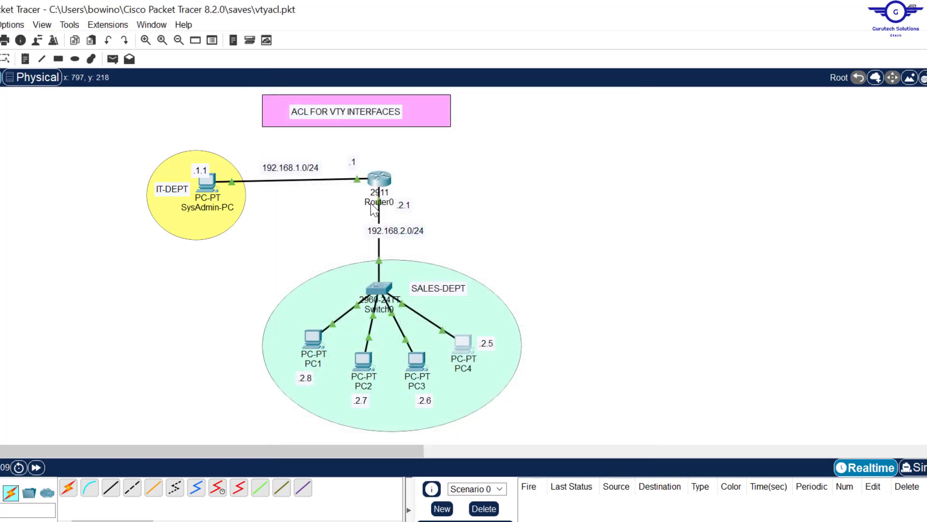
Step: Check SysAdmin-PC's IP configuration, including its default gateway
left_click(216, 192)
left_click(317, 161)
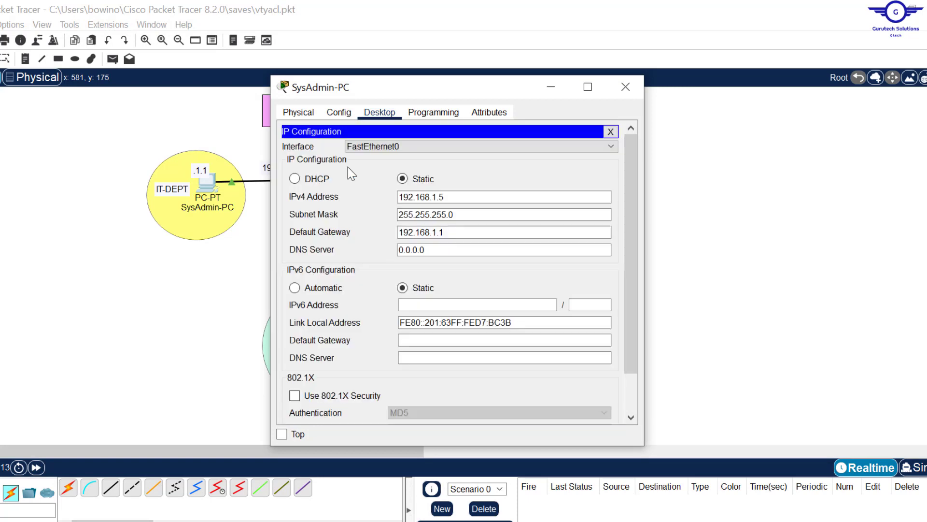
left_click_drag(453, 232, 366, 228)
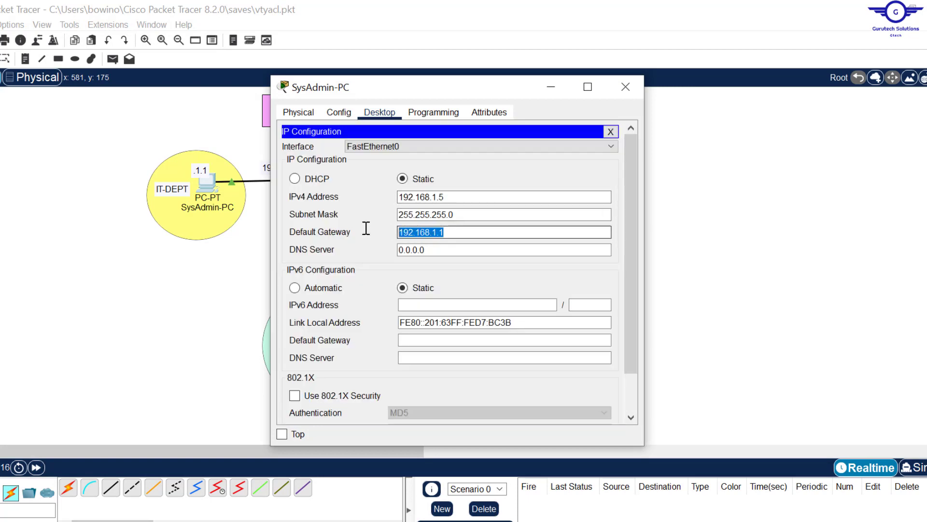
left_click(625, 87)
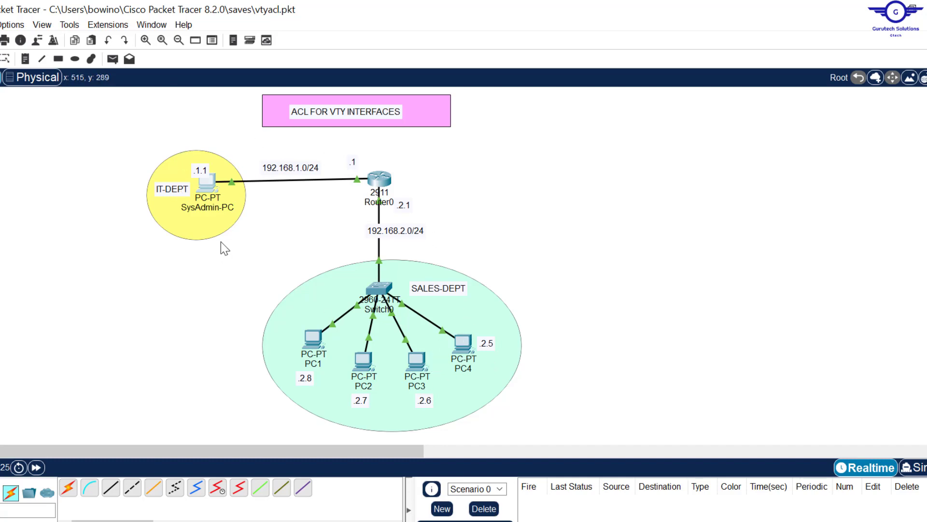
Step: Test connectivity from SysAdmin-PC's command prompt by pinging 192.168.2.7, stopping the ping early
left_click(206, 190)
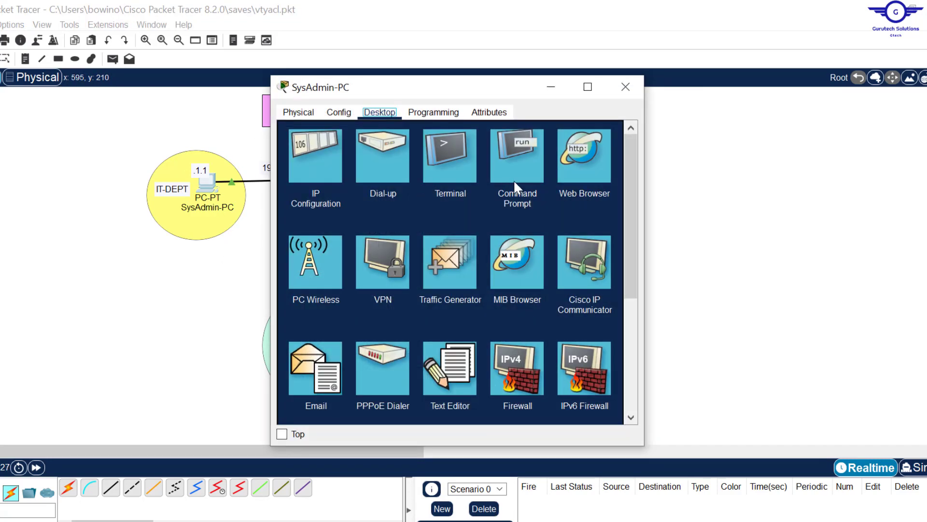
left_click(515, 182)
scroll(437, 237, "down", 1)
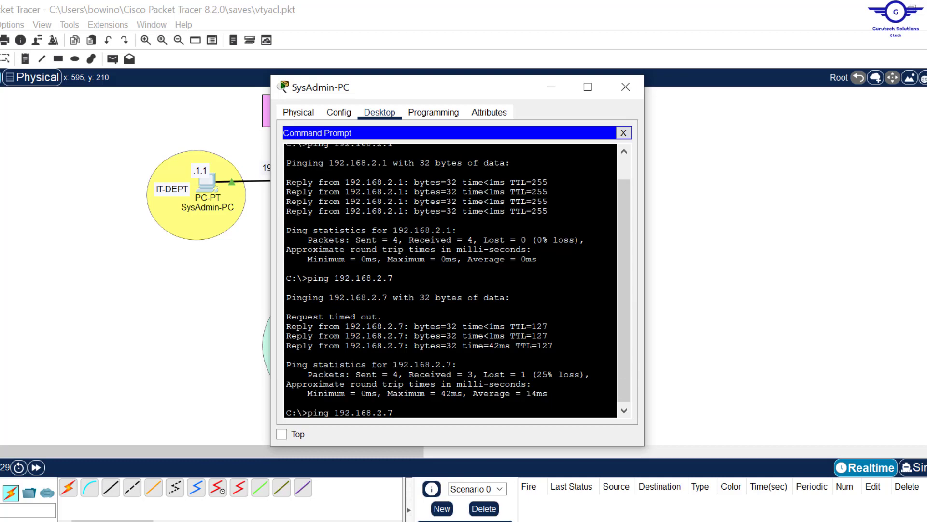
key("Return")
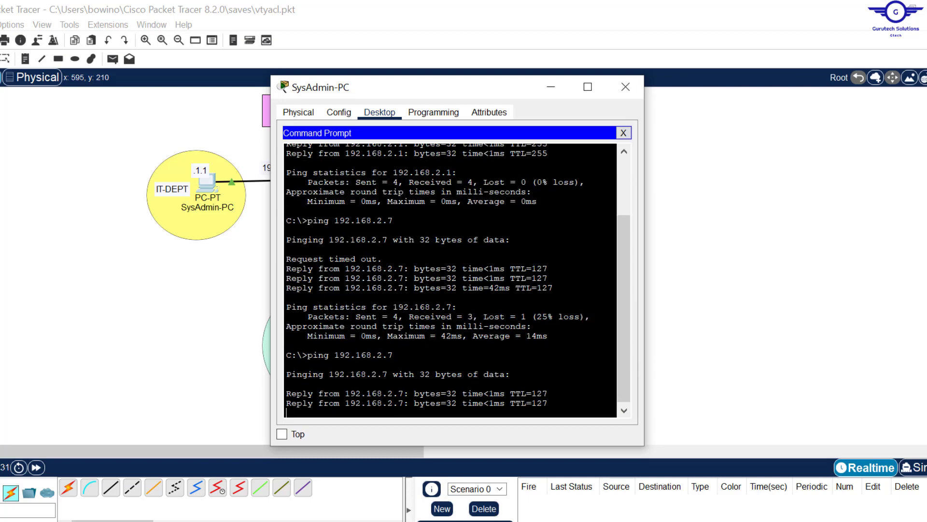
key("ctrl+c")
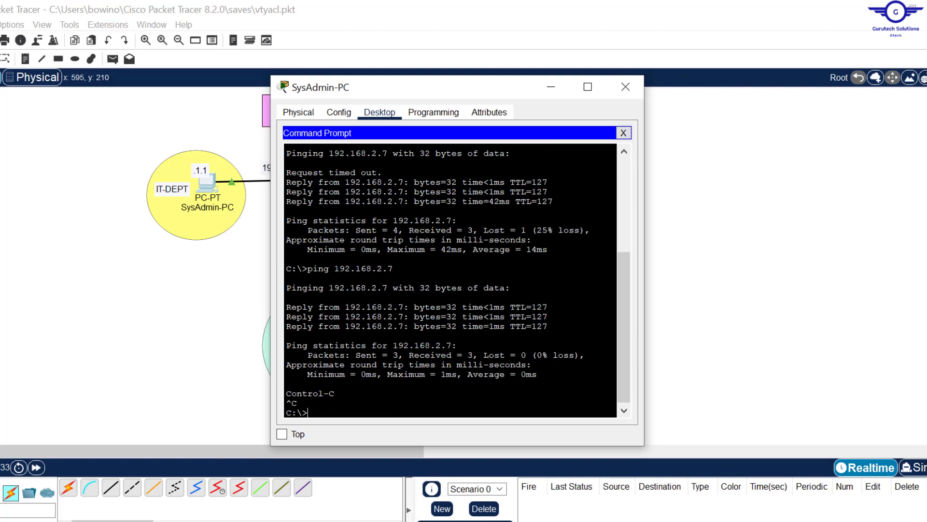
Step: Ping PC4 at 192.168.2.5 from SysAdmin-PC, then close the PC's window
key("Up")
key("BackSpace")
type("5")
key("Return")
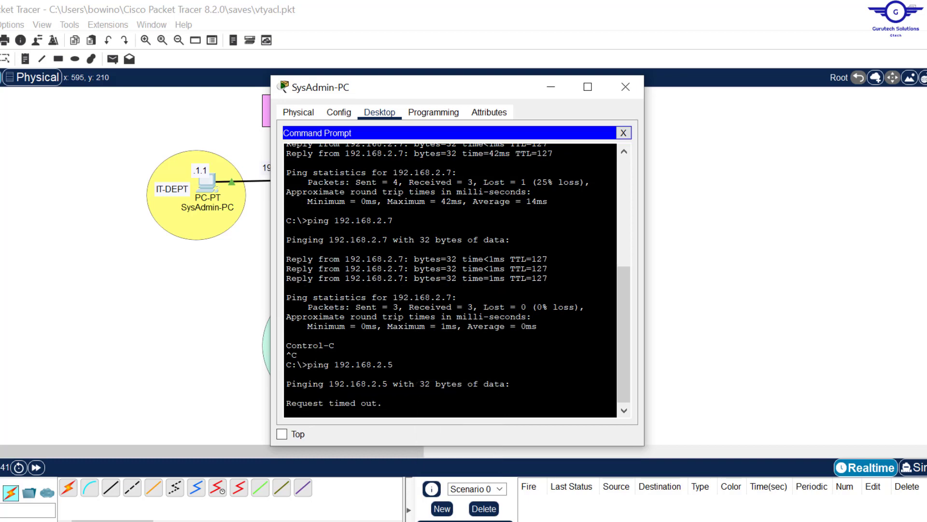
left_click(625, 91)
Step: Consult the Notepad config guide for the management VLAN task and locate Switch0 in the topology
key("alt+Tab")
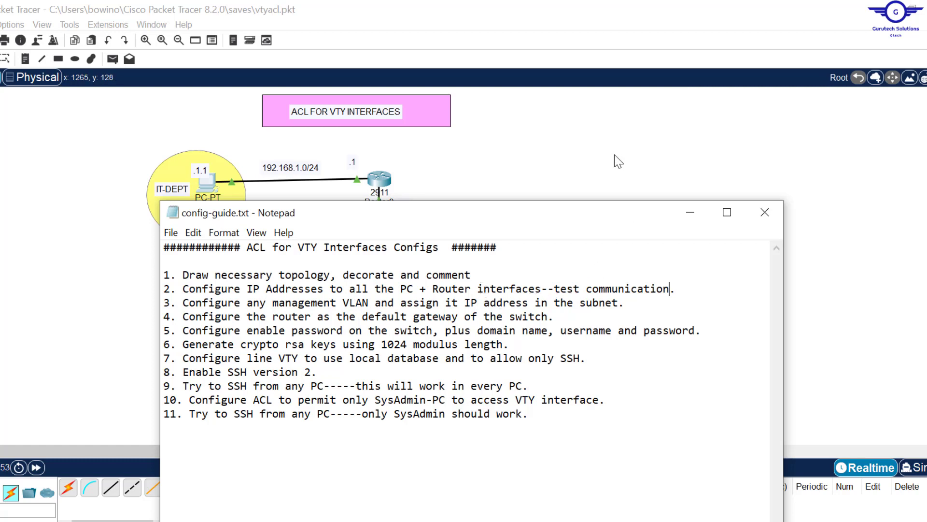
left_click(601, 164)
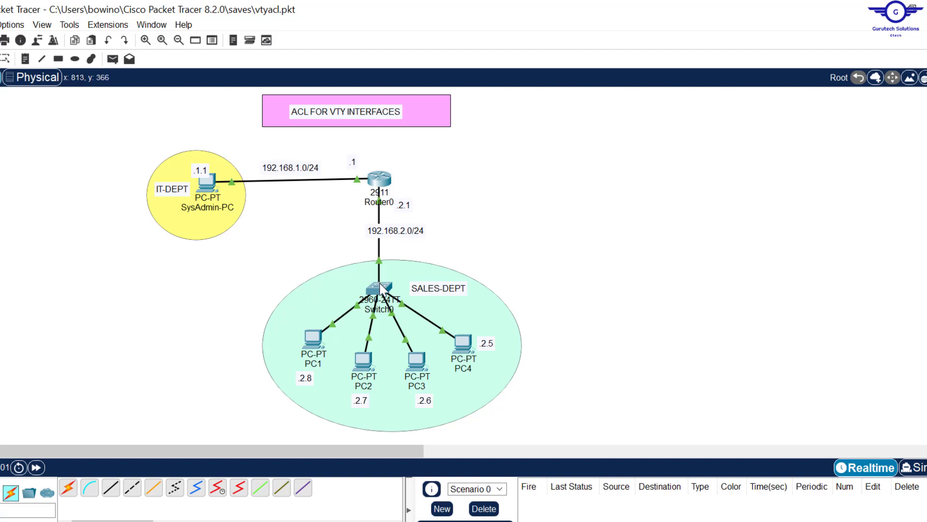
mouse_move(385, 291)
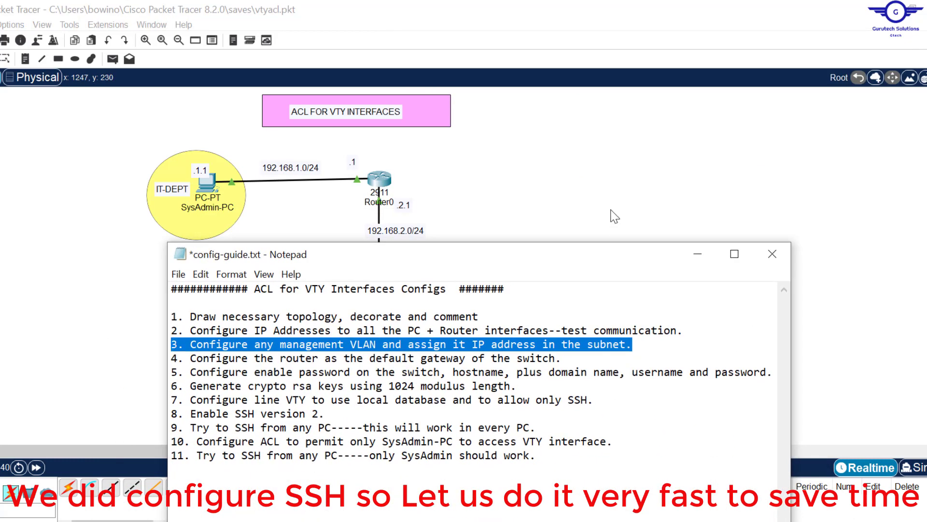
left_click(614, 216)
Step: Open Switch0's command line, enter global configuration mode with "en" and "conf t", and move its window clear of the topology
left_click(379, 290)
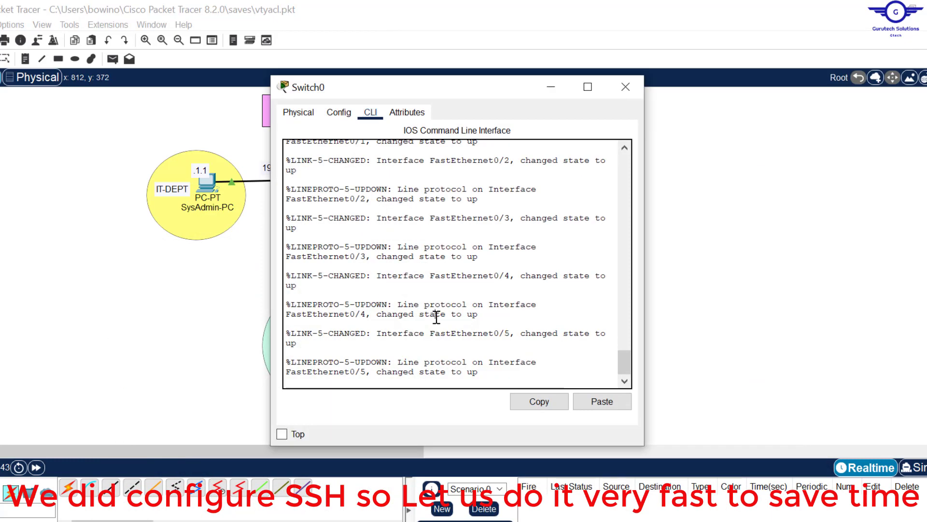
key("Return")
key("Return")
key("Return")
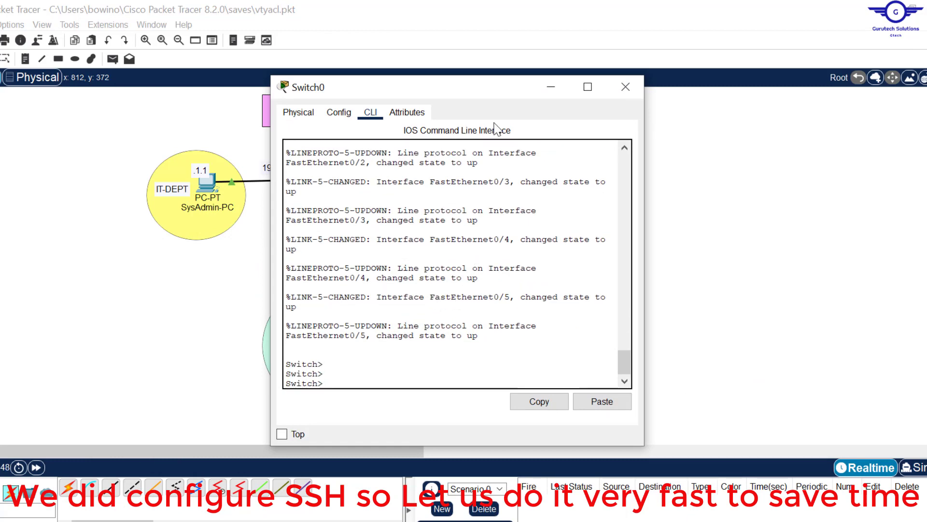
left_click_drag(480, 97, 596, 119)
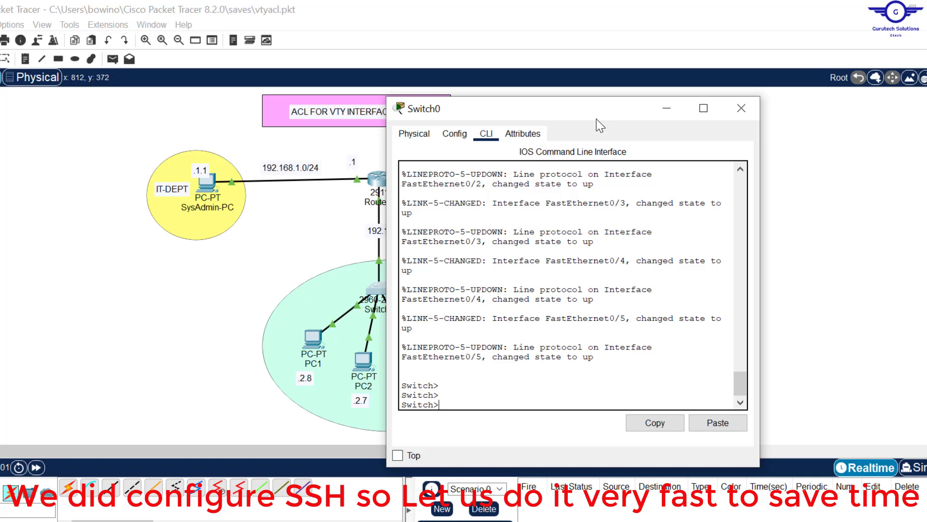
type("en")
key("Return")
type("conf t")
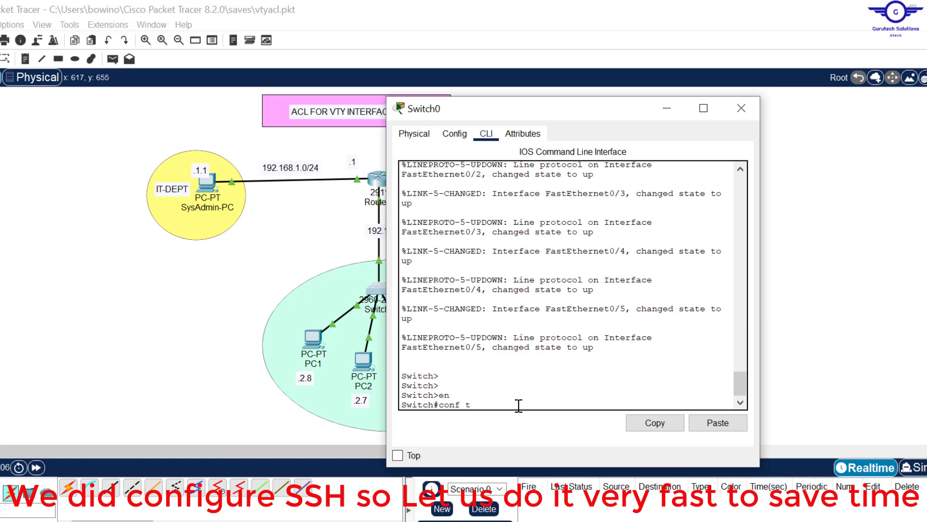
key("Return")
key("Return")
key("Return")
key("Return")
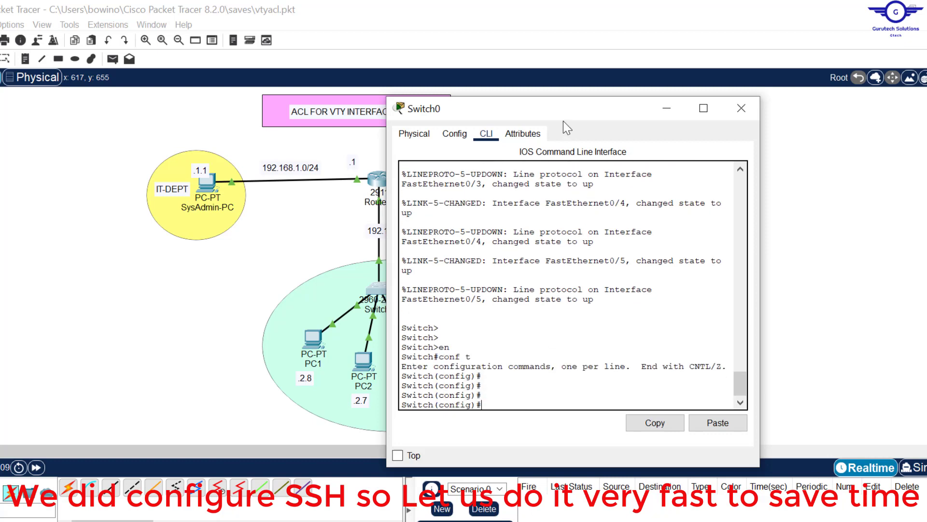
left_click_drag(563, 120, 634, 118)
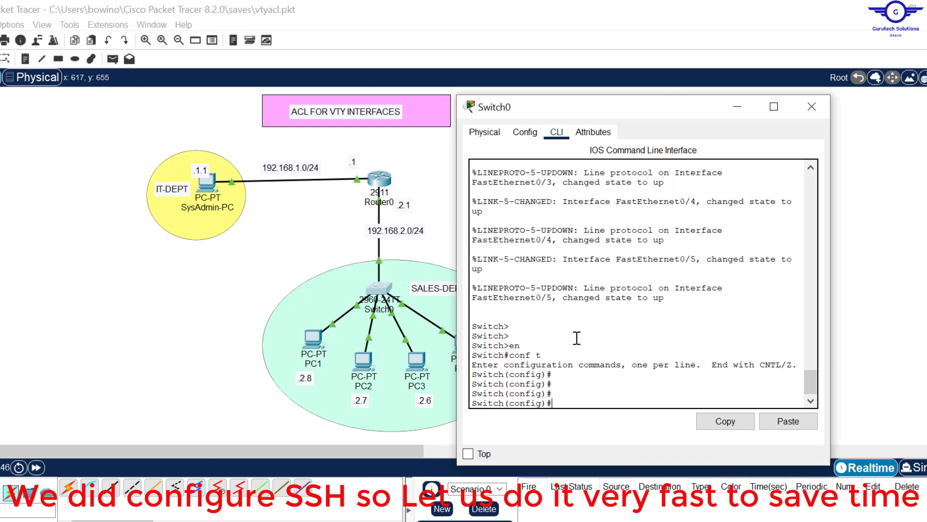
Step: Enter interface configuration mode for VLAN 1 on Switch0 with "int vlan 1"
type("int vlan 1")
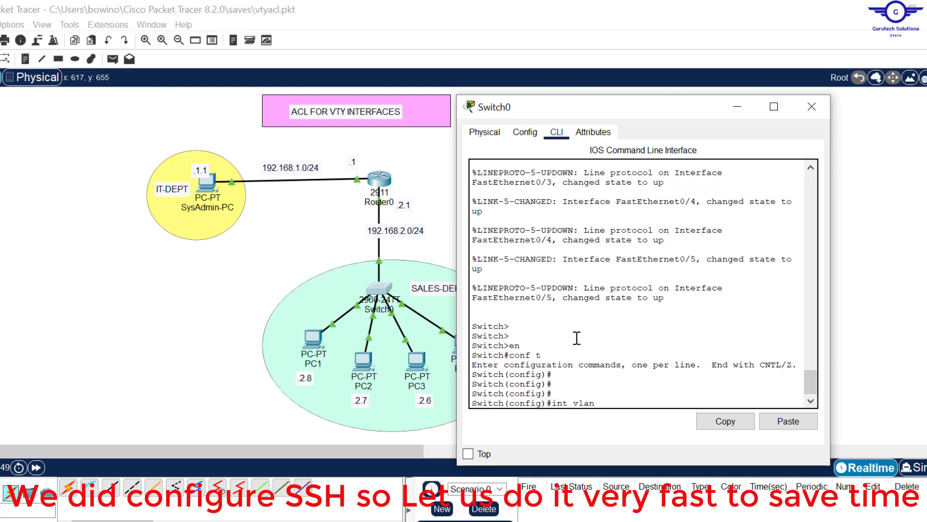
key("Return")
key("Return")
key("Return")
key("Return")
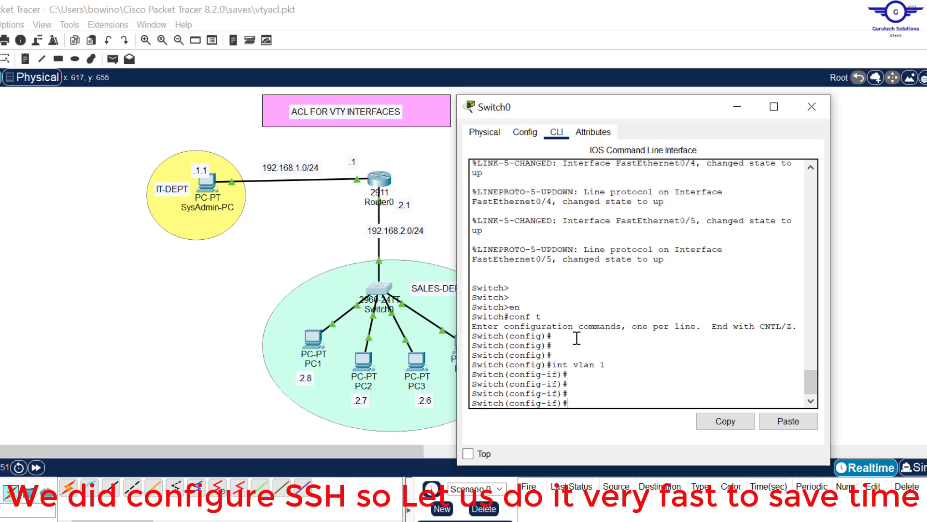
left_click_drag(611, 365, 555, 366)
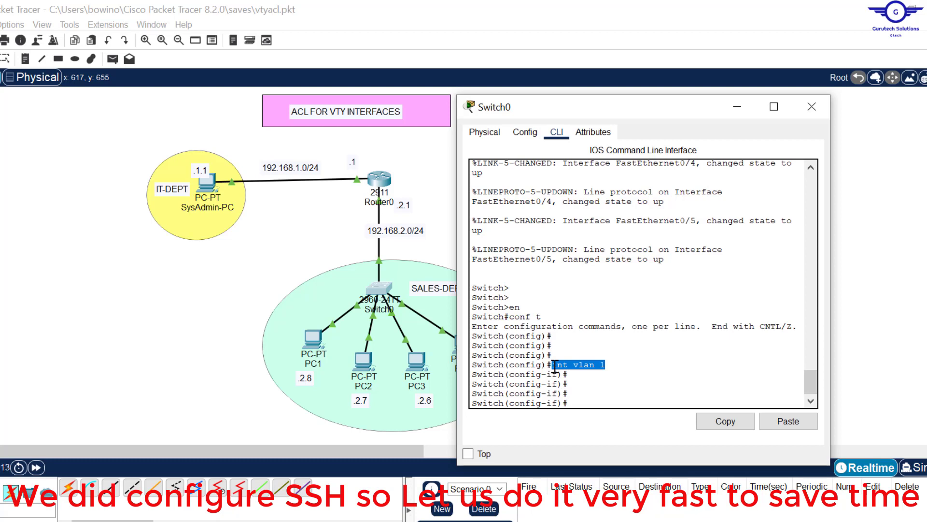
left_click(591, 376)
Step: Enable Switch0's VLAN 1 interface with "no shut"
type("n")
type("o shut")
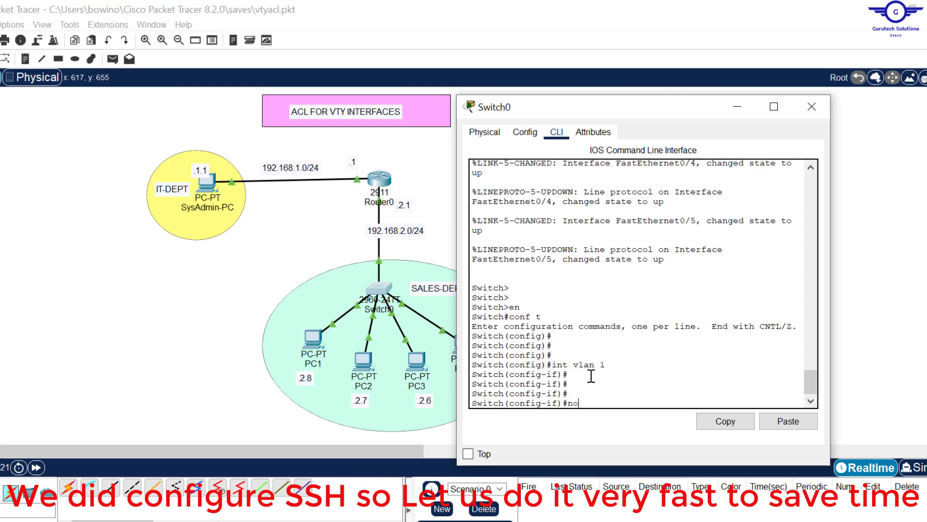
key("Return")
key("Return")
key("Return")
key("Return")
key("Return")
key("Return")
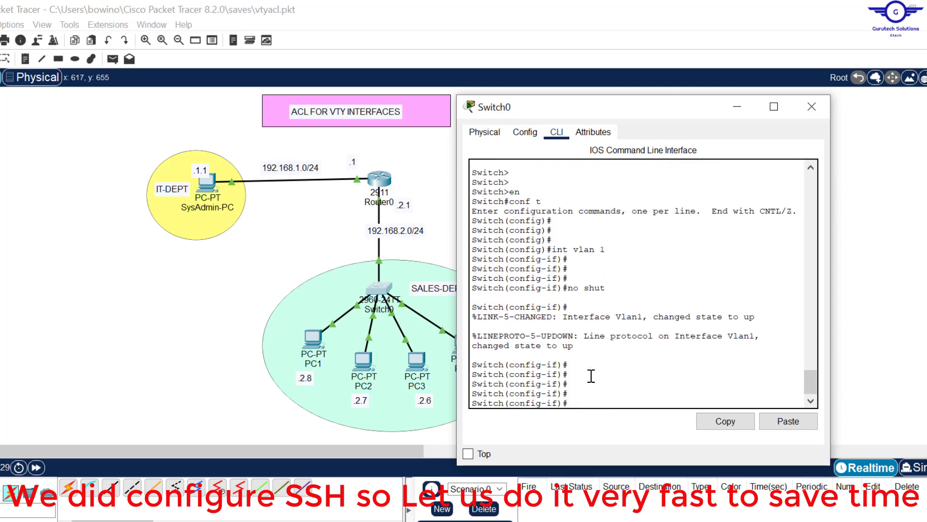
Step: Bring up the config guide to recheck the management VLAN item, then return to the full topology view
key("alt+Tab")
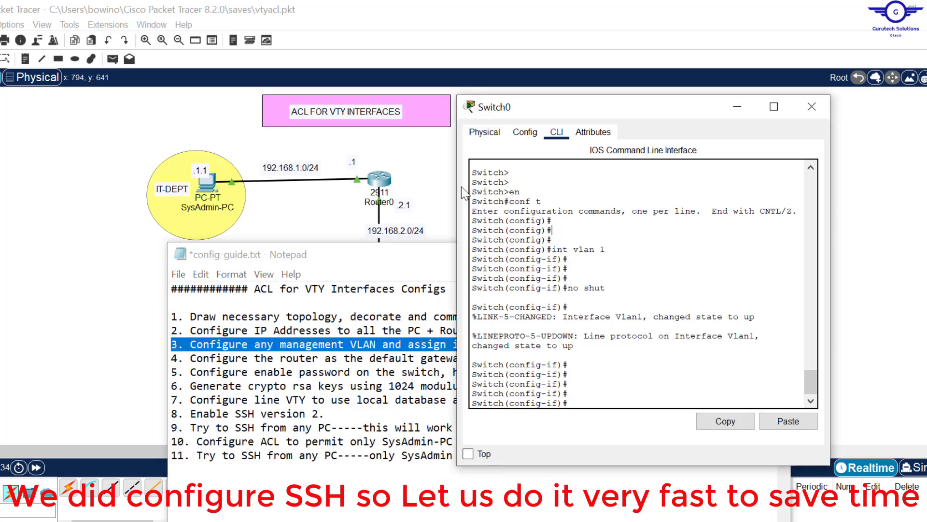
left_click(448, 222)
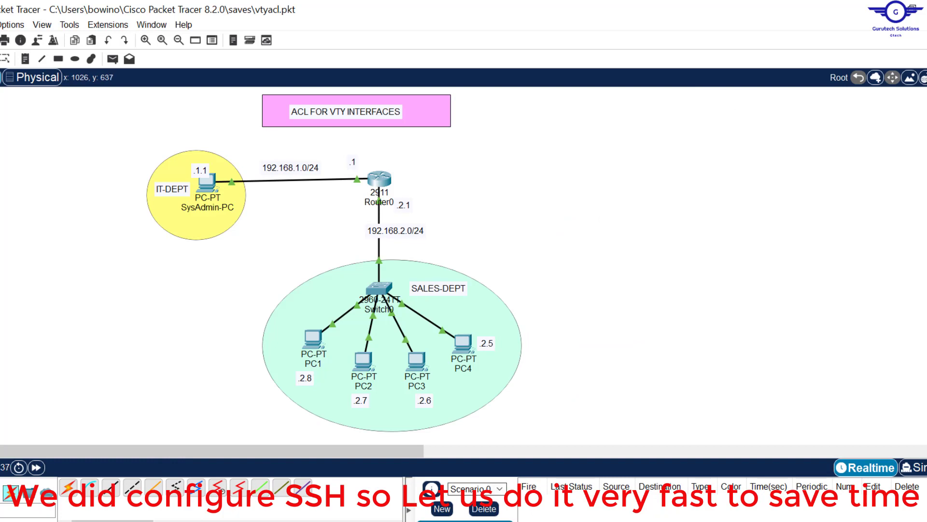
Step: Check the config guide's management VLAN item, then assign 192.168.2.254 with mask 255.255.255.0 to VLAN 1 on Switch0
left_click(515, 521)
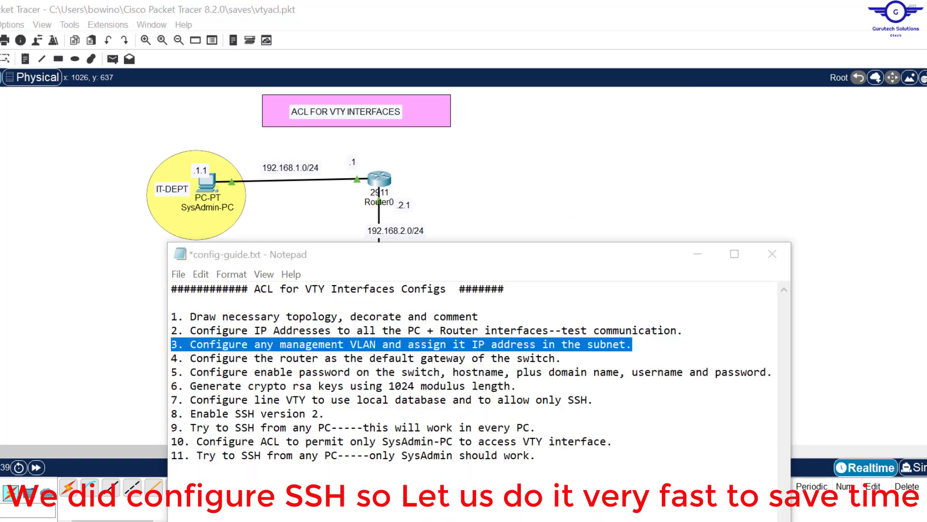
left_click(580, 449)
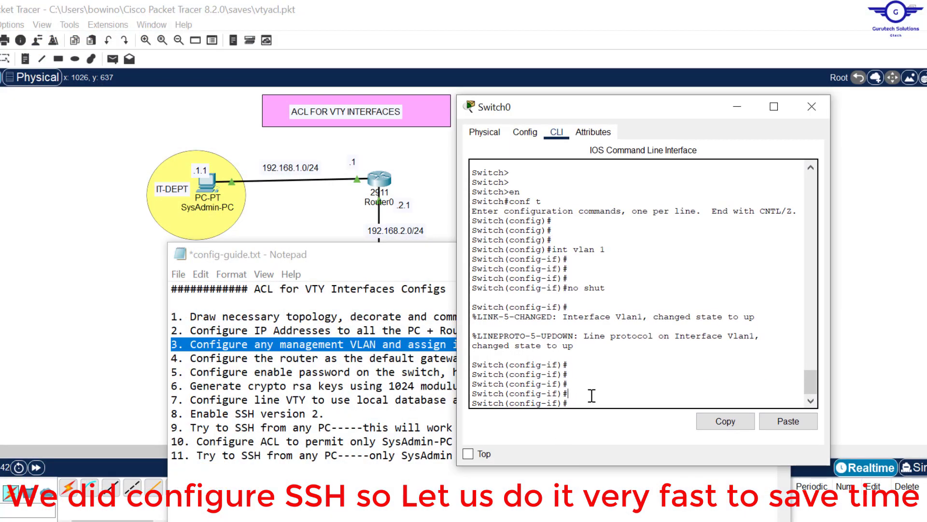
type("ip add 192.168.2.254 255.255.")
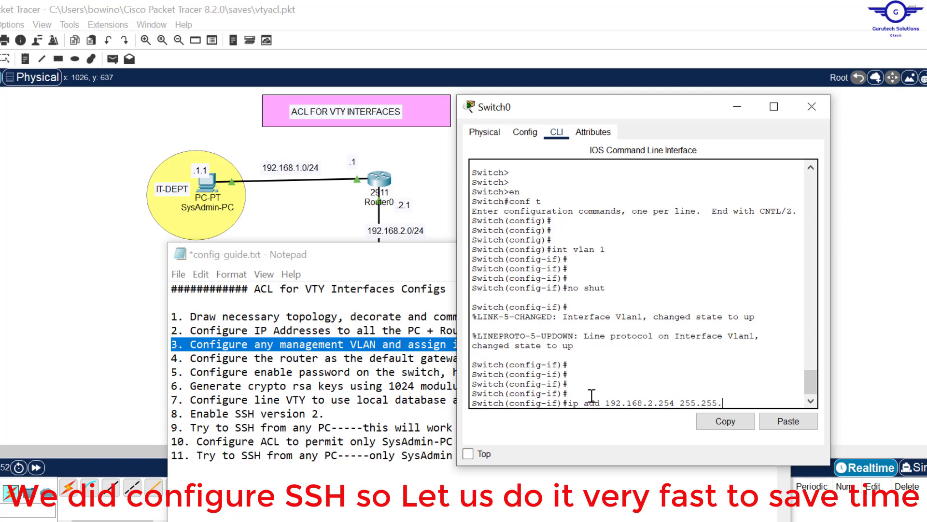
type("255.0")
key("Return")
key("Return")
key("Return")
key("Return")
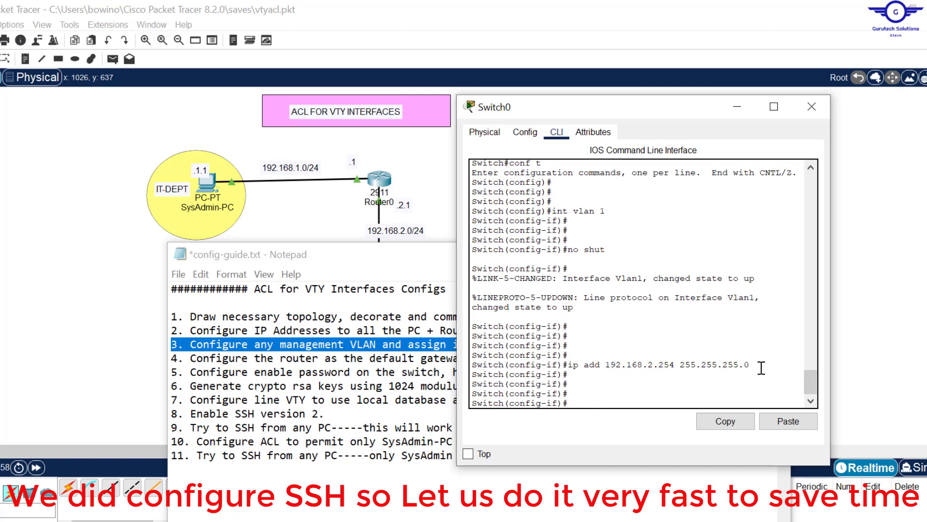
Step: Review Switch0's VLAN 1 commands and the guide's default gateway item, check the topology, and reopen Switch0's command line
left_click_drag(754, 365, 597, 309)
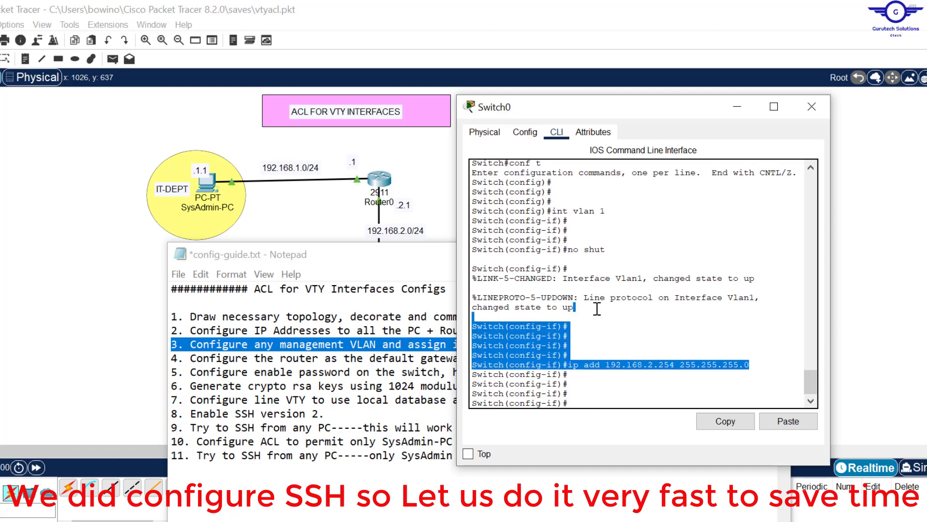
left_click(605, 216)
left_click_drag(604, 216, 552, 212)
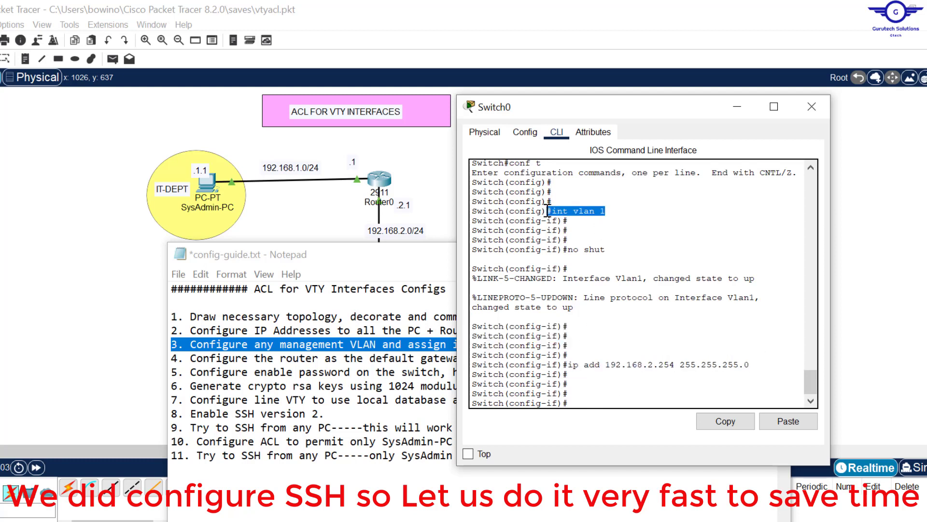
left_click(758, 362)
left_click_drag(759, 362, 574, 358)
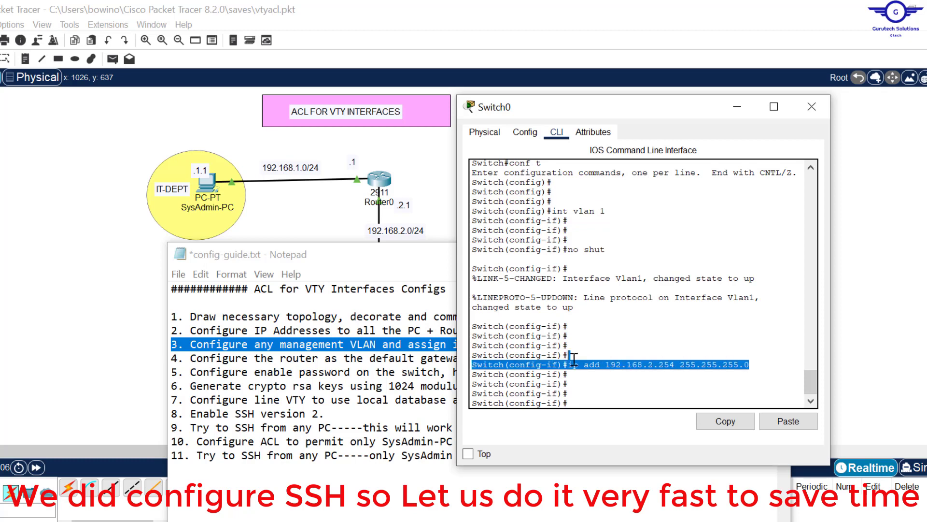
left_click(292, 358)
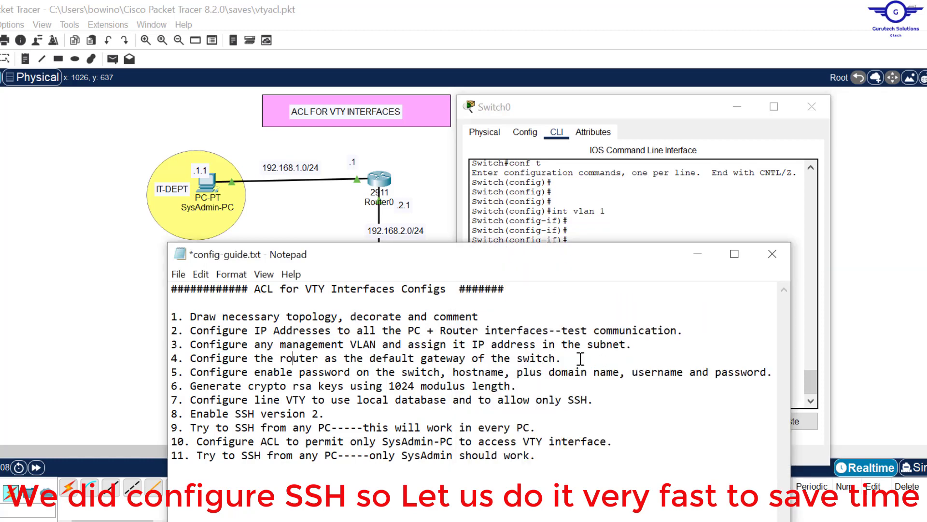
left_click_drag(581, 359, 163, 358)
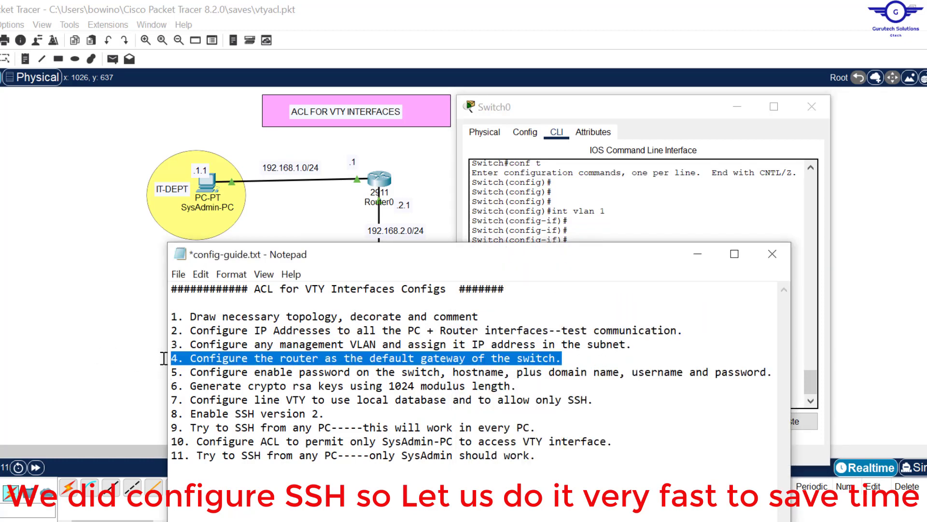
left_click(541, 198)
left_click(425, 201)
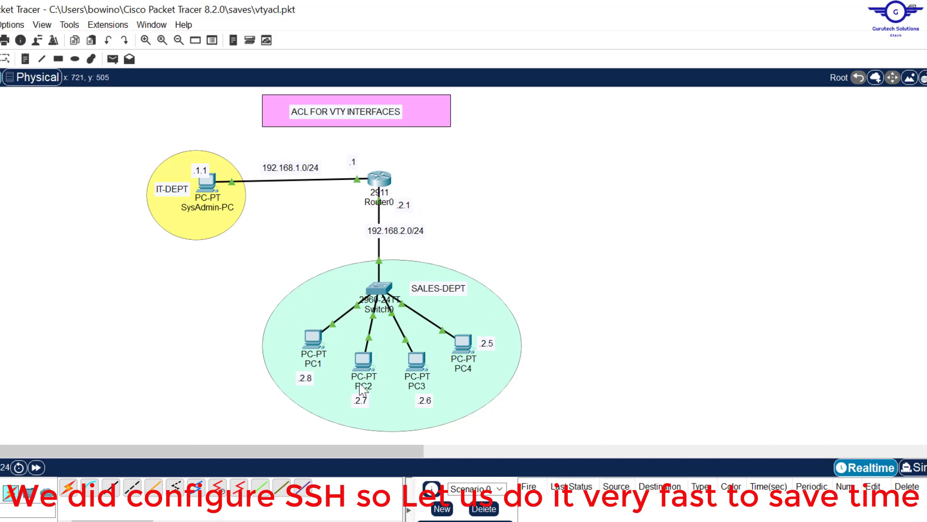
left_click(383, 294)
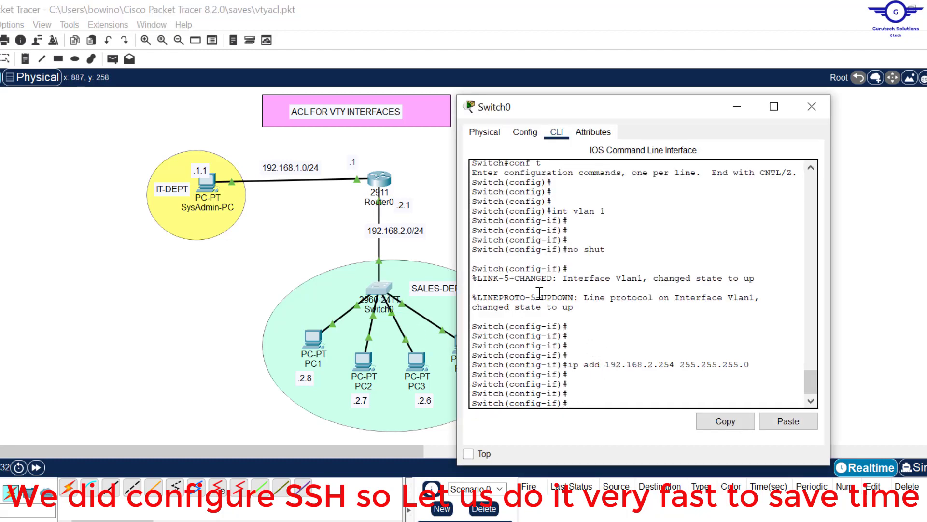
left_click(597, 395)
type("ip def")
key("Tab")
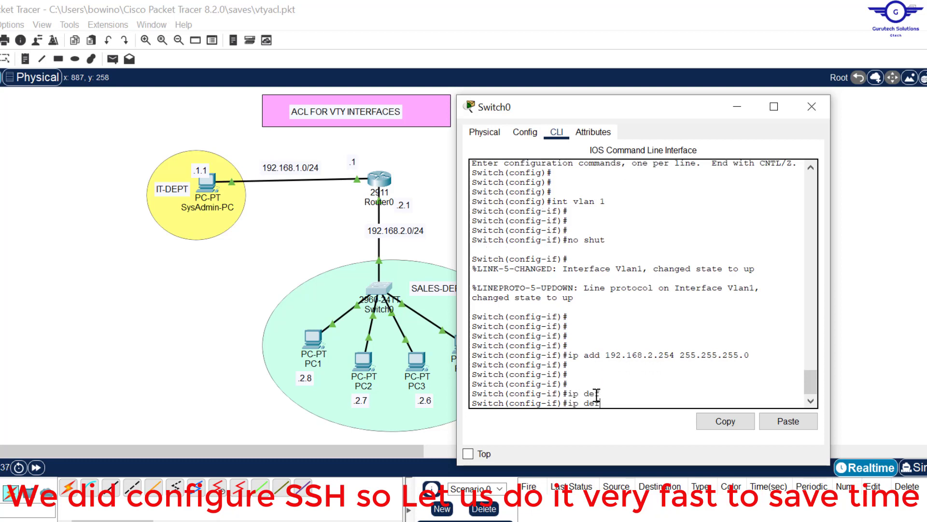
type("a")
key("Tab")
type("ul")
key("Tab")
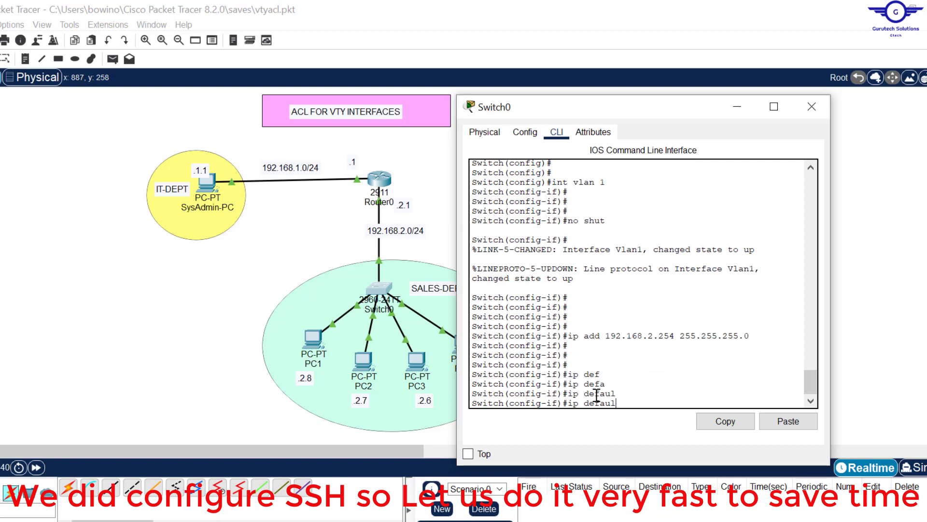
key("BackSpace")
key("BackSpace")
key("BackSpace")
key("BackSpace")
key("BackSpace")
key("BackSpace")
key("BackSpace")
key("BackSpace")
key("BackSpace")
Step: Exit VLAN 1 interface mode and set Switch0's default gateway with "ip default-gateway 192.168.2.1"
type("exit")
key("Return")
key("Return")
key("Return")
key("Return")
key("Return")
type("ip defa")
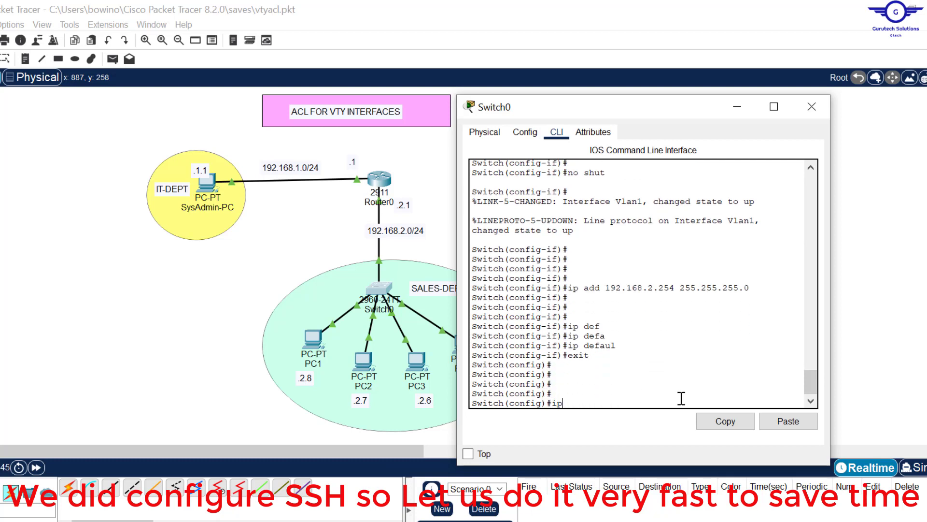
key("Tab")
type("19")
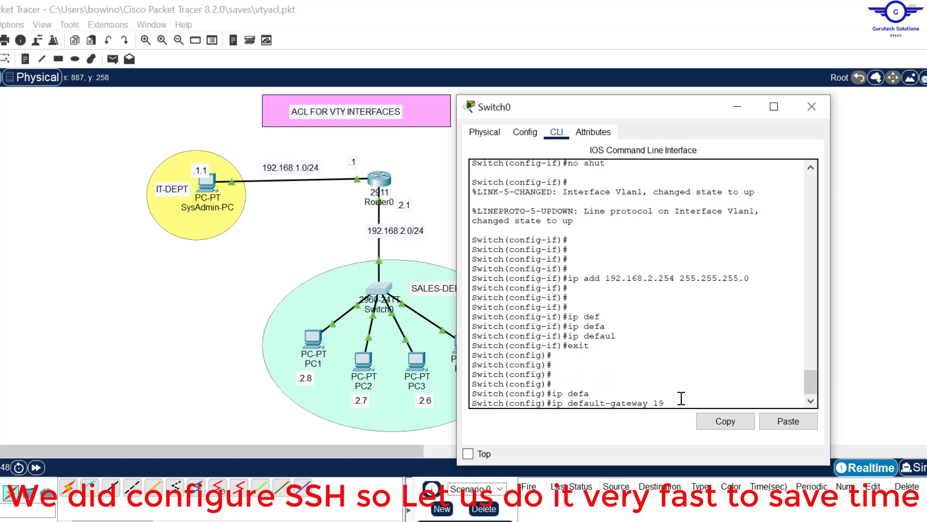
type("2.168.2.1")
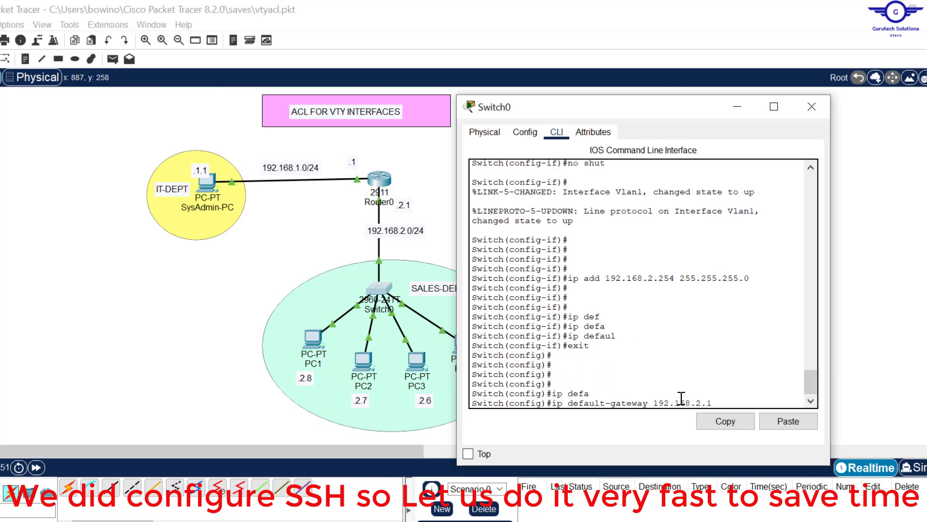
key("Return")
Step: Leave configuration mode on Switch0, ping the gateway at 192.168.2.1, and examine the replies
type("ex")
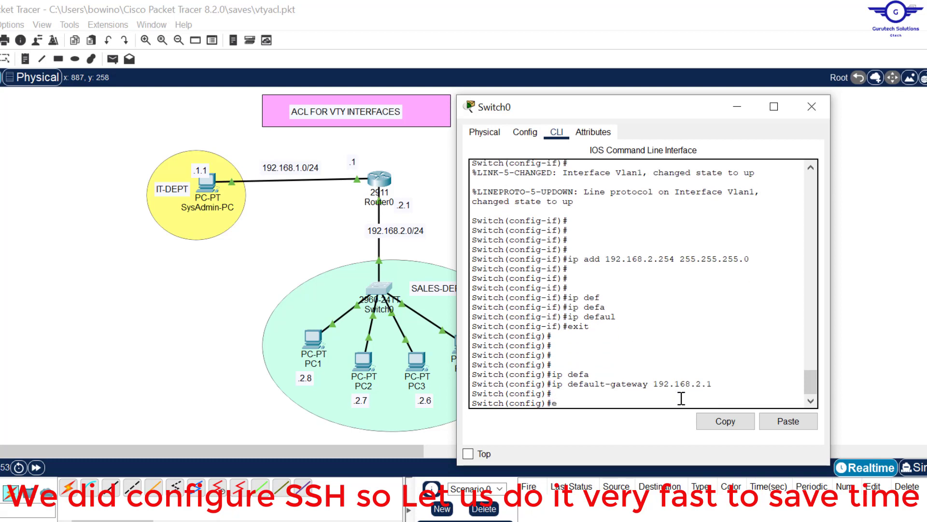
key("Return")
key("Return")
key("Return")
key("Return")
key("Return")
type("ping")
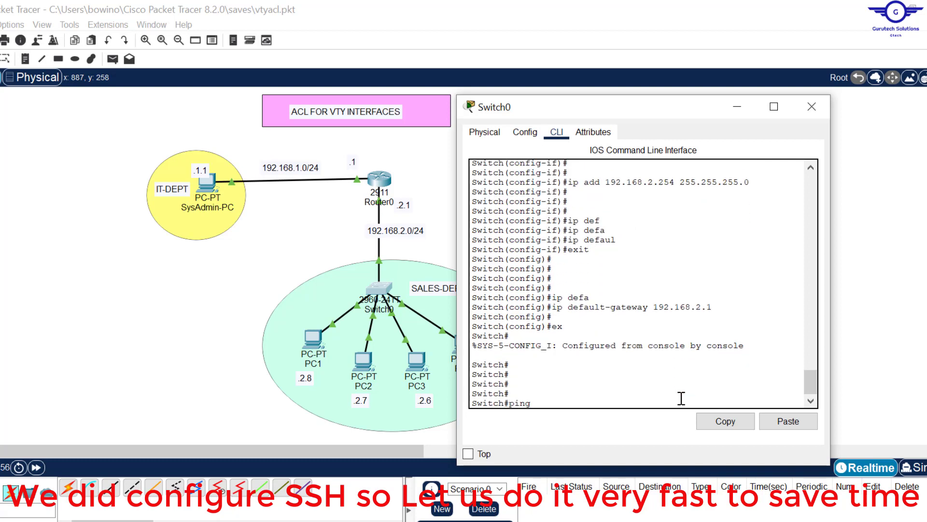
type(" 192.168.2.1")
key("Return")
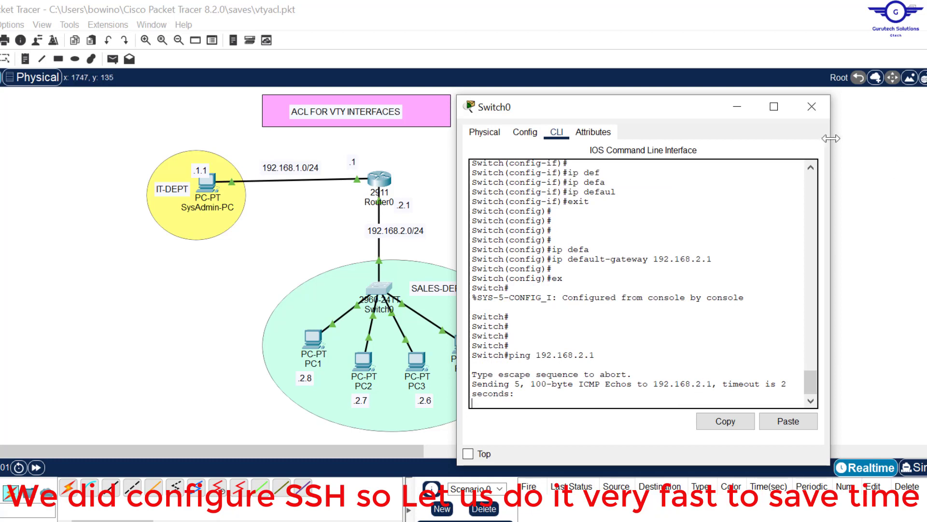
left_click_drag(506, 366, 473, 365)
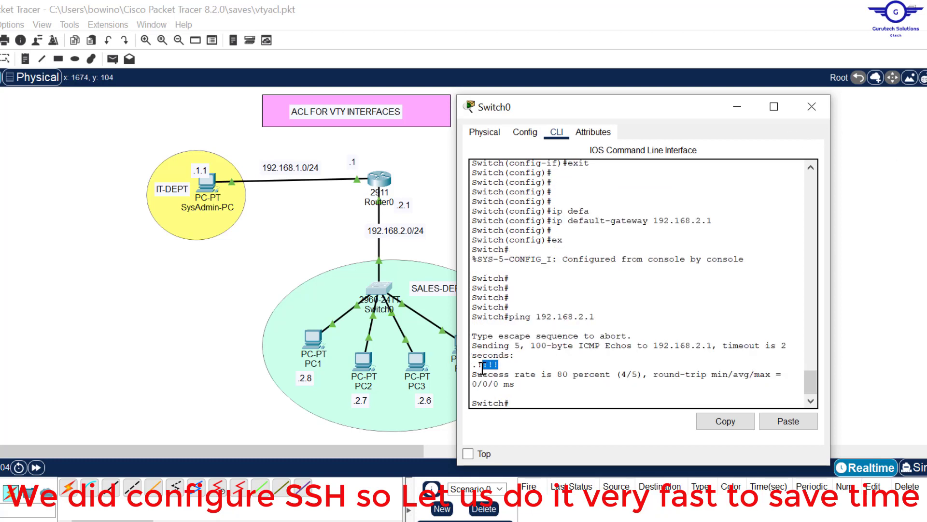
Step: Close Switch0's window and change the address label beside SysAdmin-PC to .1.5
left_click(534, 404)
key("Up")
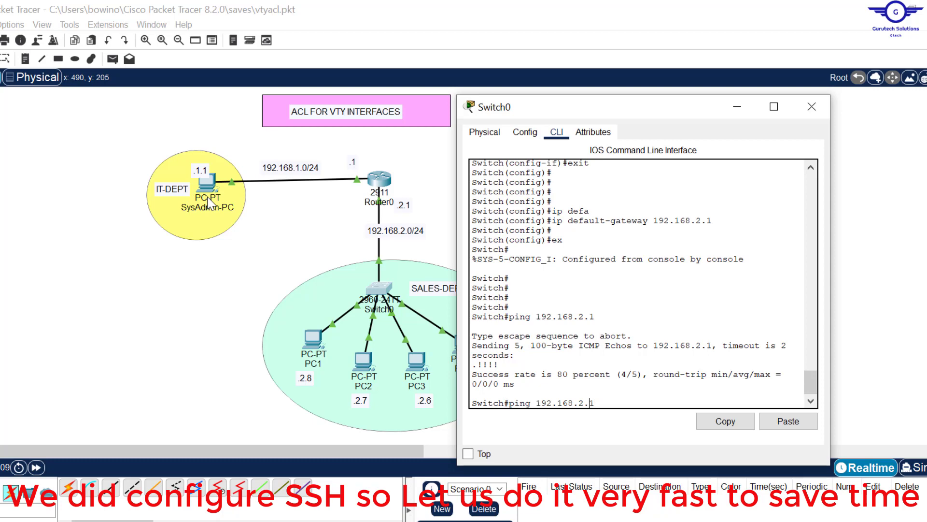
key("alt+F4")
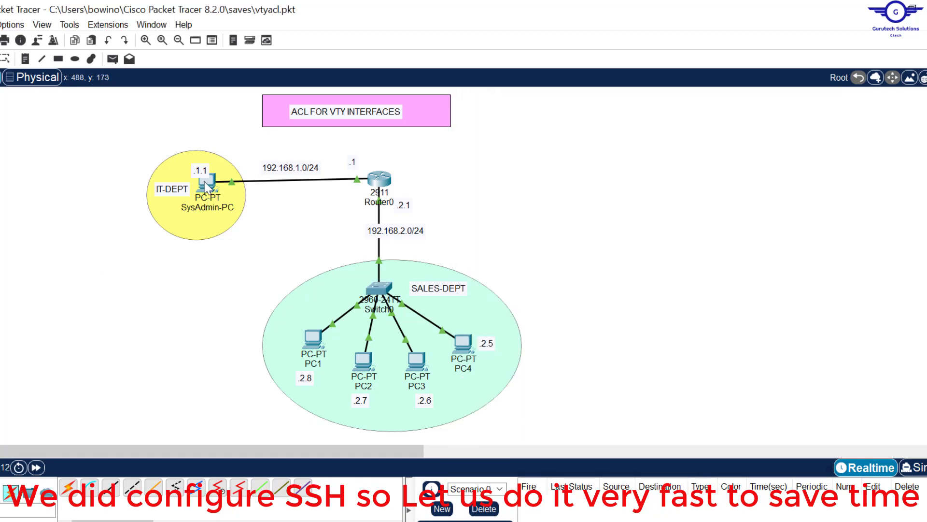
mouse_move(204, 191)
double_click(209, 169)
type("5")
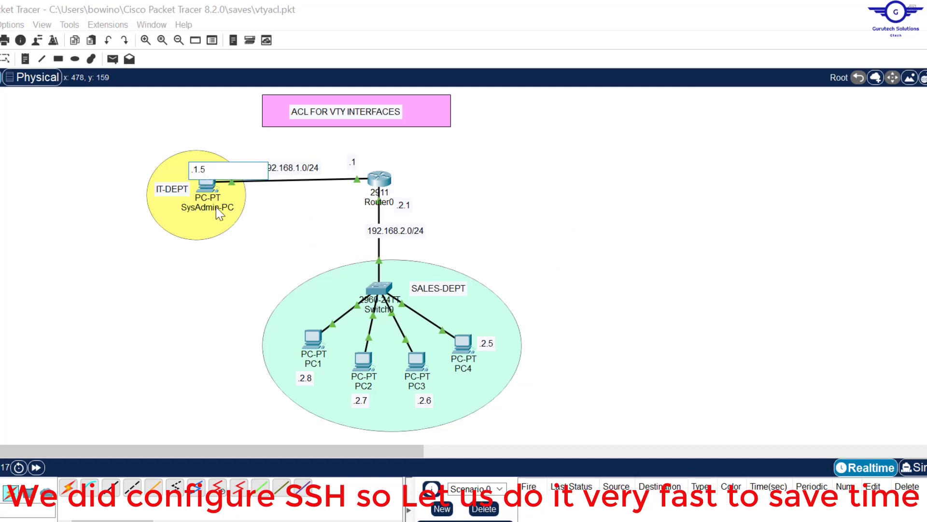
left_click(221, 311)
Step: Ping SysAdmin-PC at 192.168.1.5 from Switch0's command line, then close the switch window
left_click(387, 290)
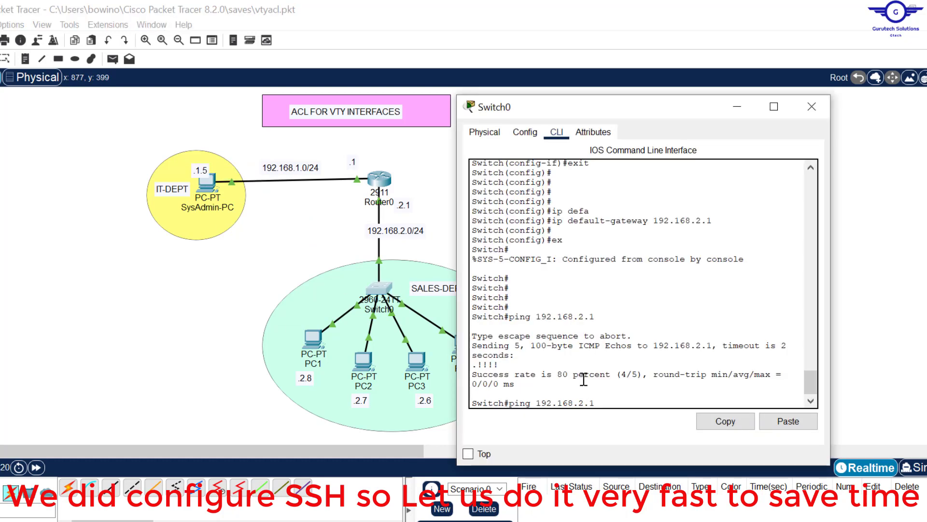
key("BackSpace")
key("BackSpace")
key("BackSpace")
type("1.5")
key("Return")
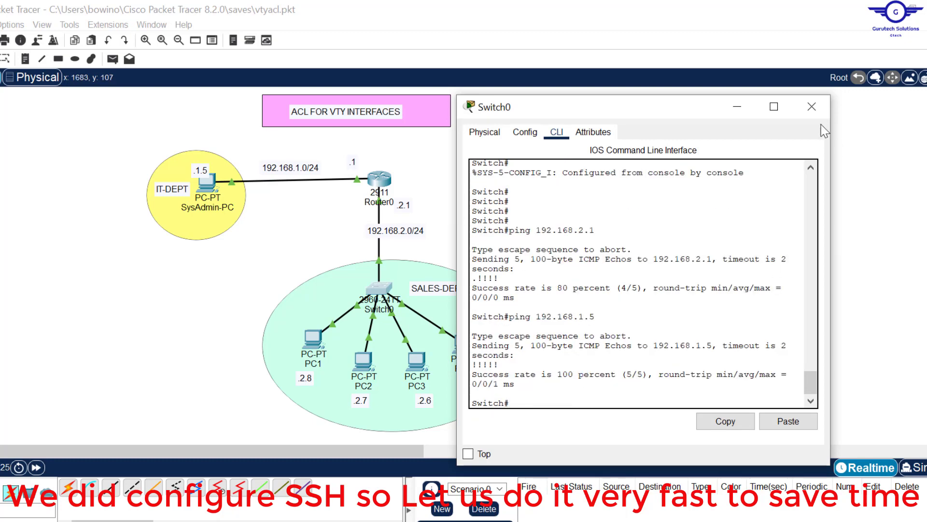
left_click(812, 106)
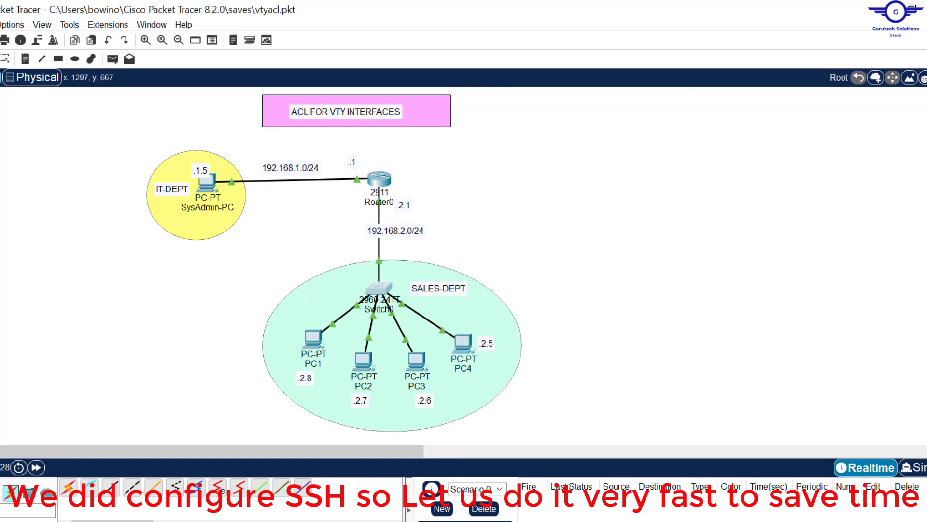
Step: Bring up the config guide, highlight the enable password, hostname, domain name and username item, and return to the topology
key("alt+Tab")
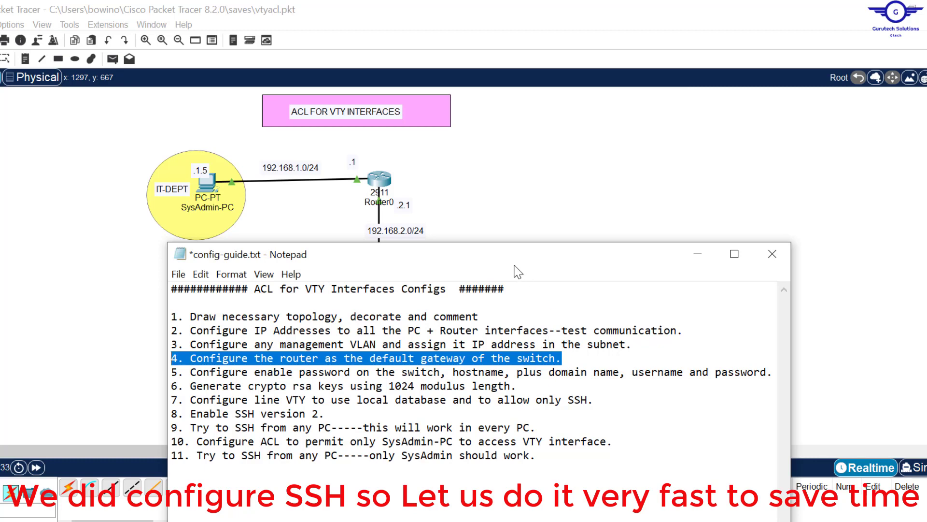
left_click_drag(514, 261, 528, 298)
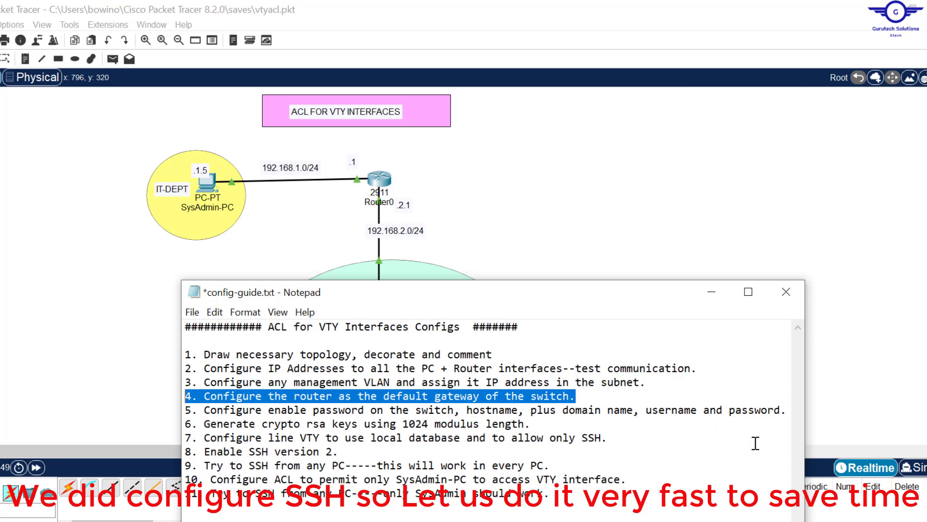
left_click_drag(204, 410, 809, 411)
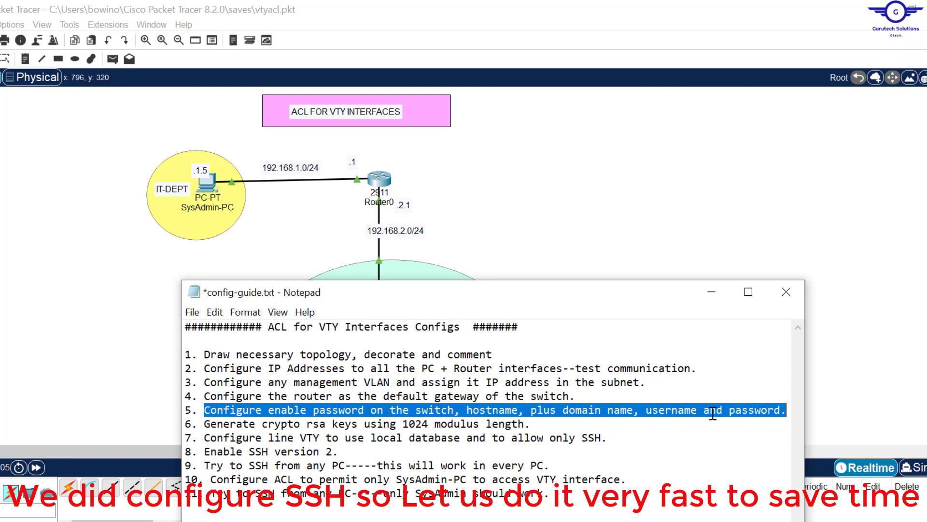
left_click(671, 228)
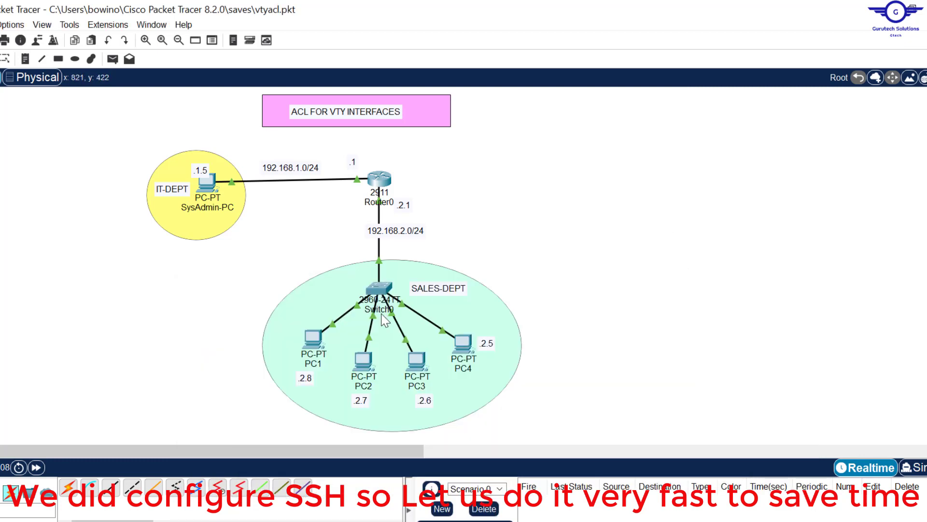
Step: Enter global configuration mode on Switch0 and set its hostname to TEST-SSH
left_click(381, 294)
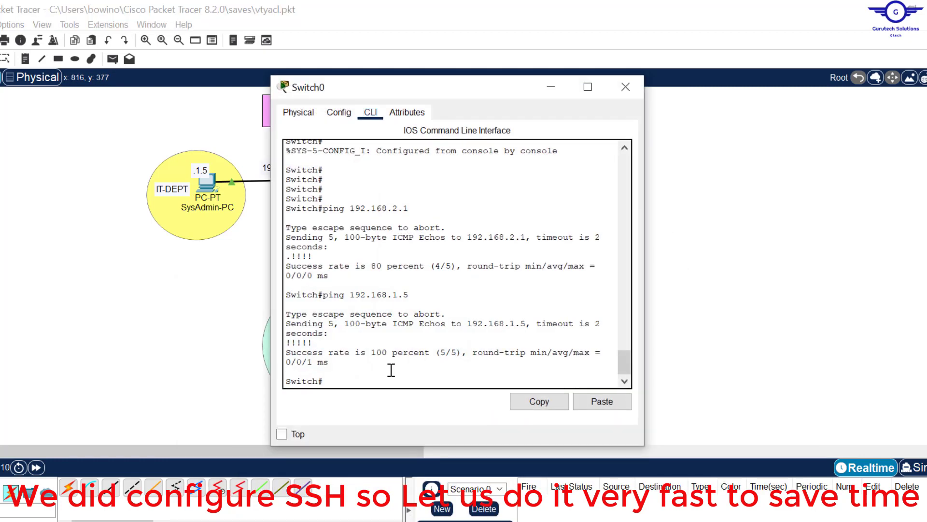
key("Return")
type("conf t")
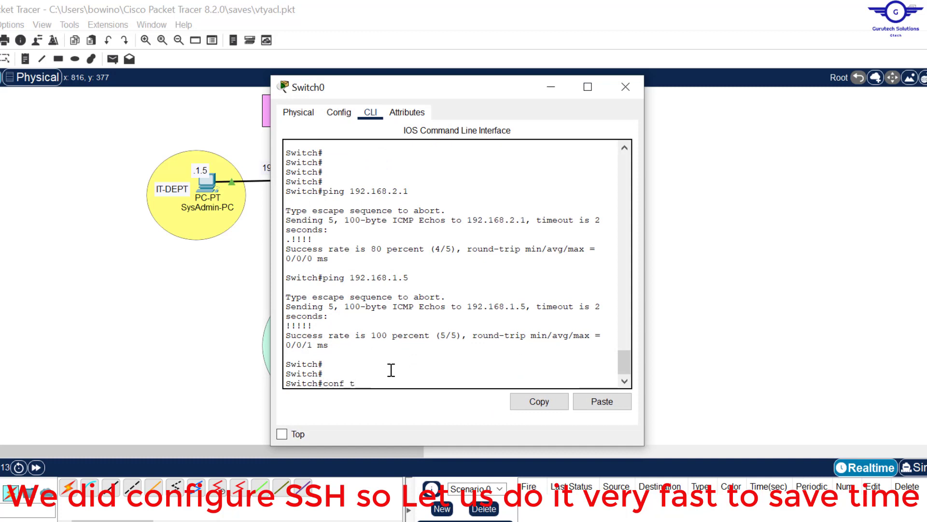
key("Return")
key("Return")
key("Return")
type("host")
key("Tab")
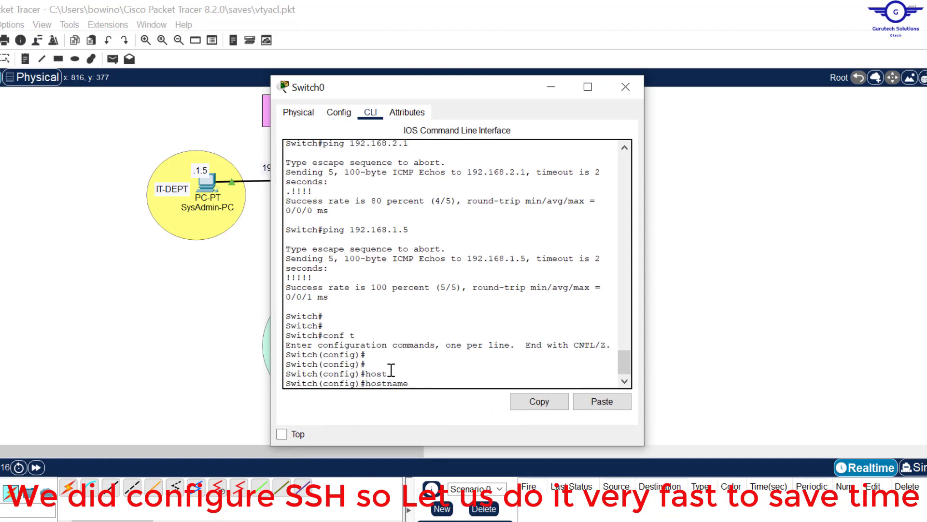
type("TEST-SS")
key("Return")
key("Return")
key("Return")
key("Return")
key("Return")
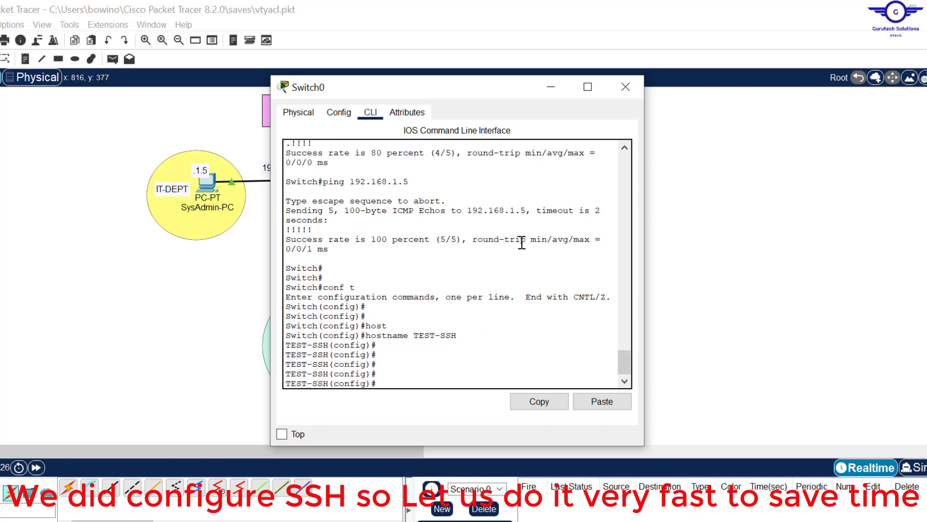
Step: Bring up the config guide and reposition it and the Switch0 window so both can be consulted, ending in the switch's command line
left_click_drag(505, 98, 576, 134)
key("alt+Tab")
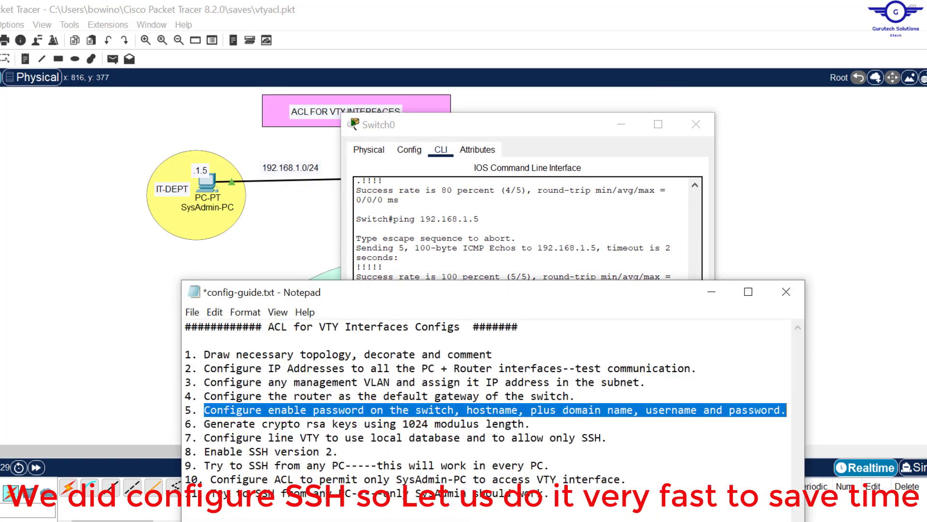
left_click_drag(526, 299, 475, 210)
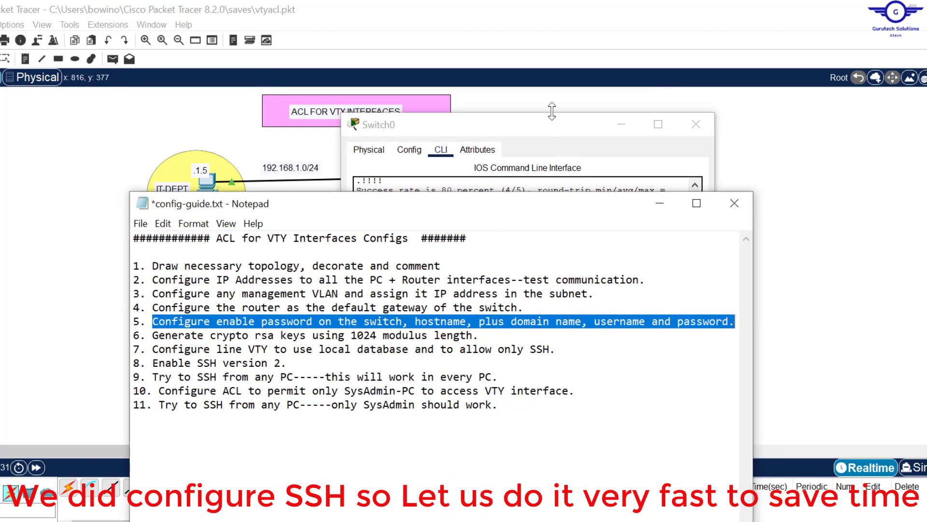
left_click(575, 142)
left_click_drag(564, 129, 609, 138)
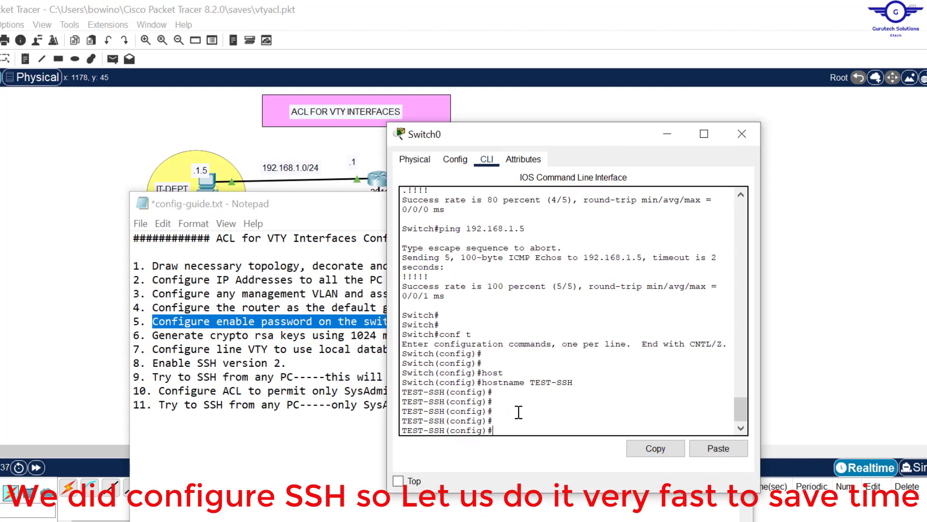
Step: Set the enable password on the switch from global configuration mode
type("b")
key("Tab")
type("p")
key("Tab")
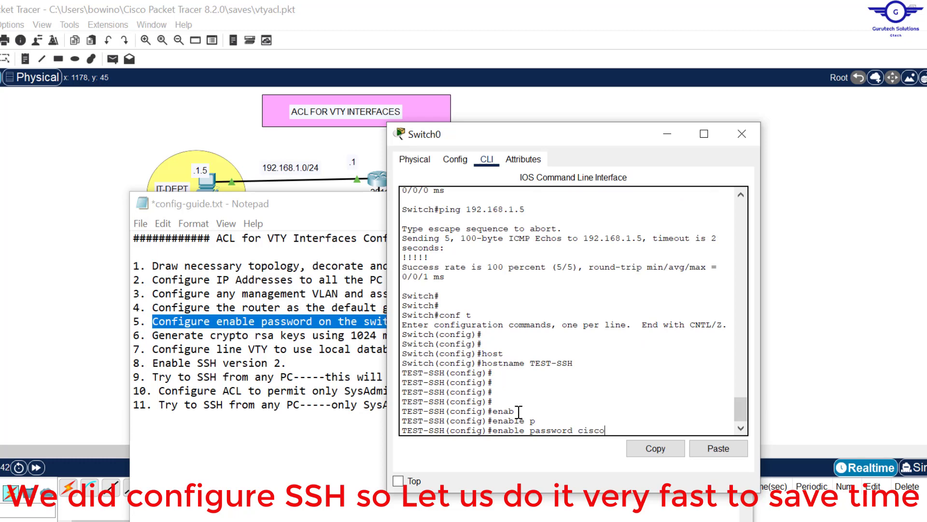
type("cisco")
key("Return")
key("Return")
key("Return")
key("Return")
Step: Move the Switch0 window aside and set the switch's IP domain name to cisco.com
left_click_drag(577, 137, 357, 147)
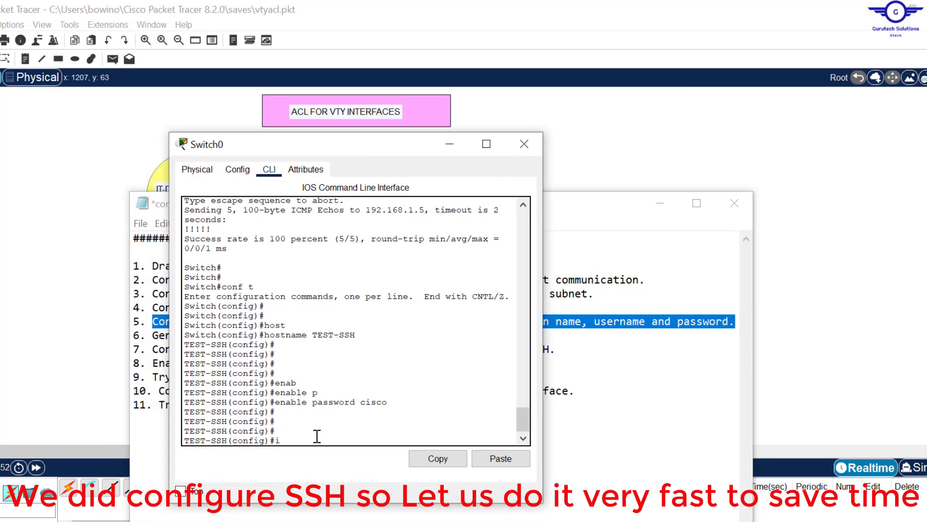
type("p domain-n")
key("Tab")
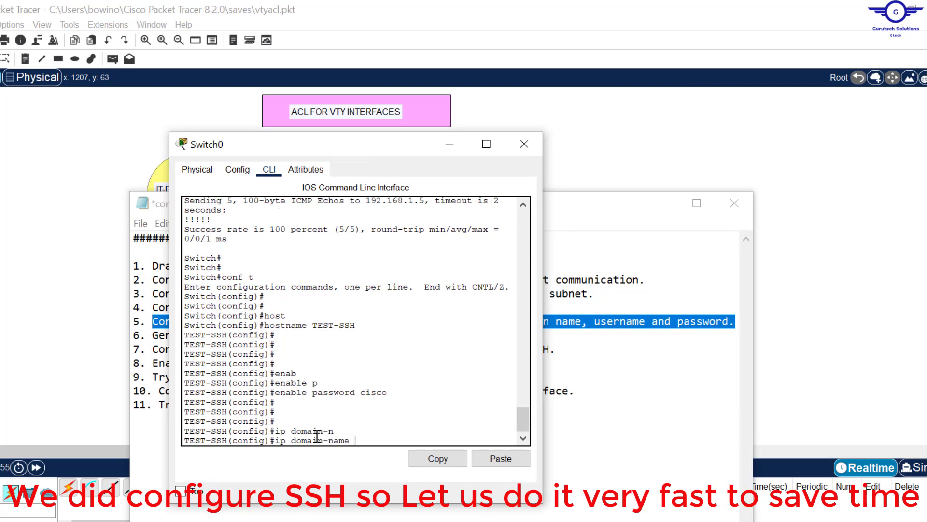
type("cisco.com")
key("Return")
key("Return")
key("Return")
key("Return")
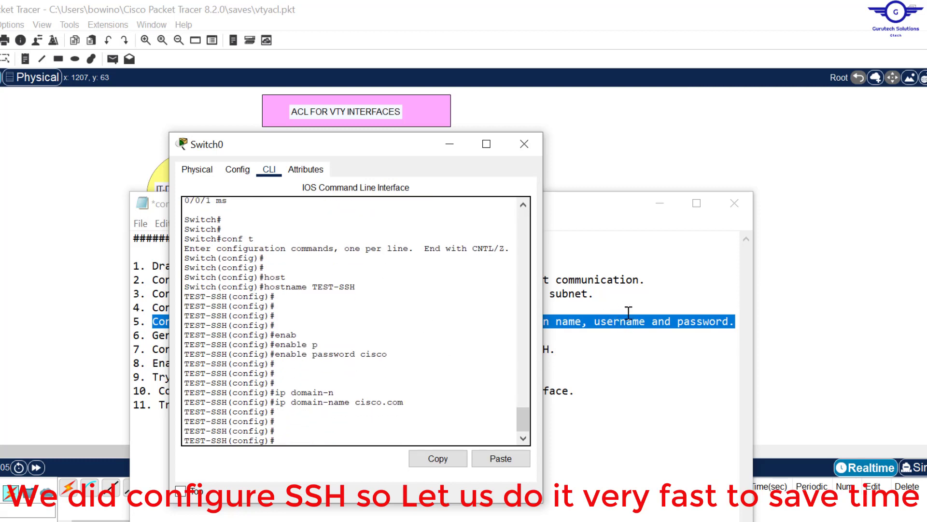
Step: Create the local user cisco on the switch and enter the account password
type("user")
key("Tab")
type("cisco")
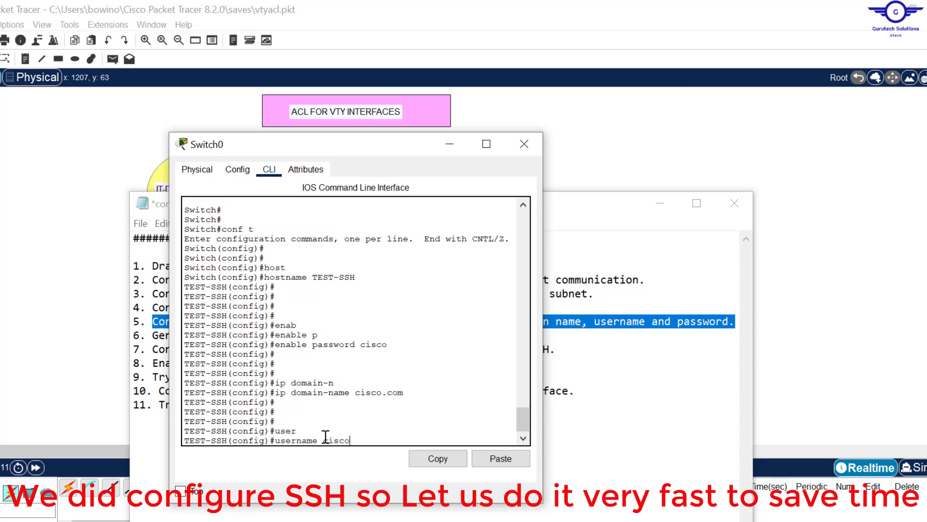
type(" pass")
key("Tab")
type("cisco")
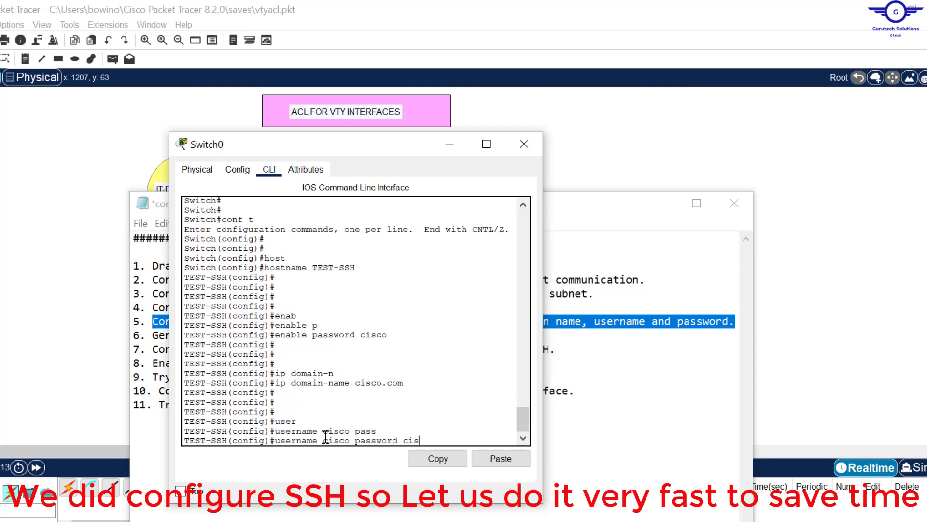
left_click_drag(352, 441, 323, 439)
left_click_drag(433, 440, 403, 440)
key("Return")
key("Return")
key("Return")
key("Return")
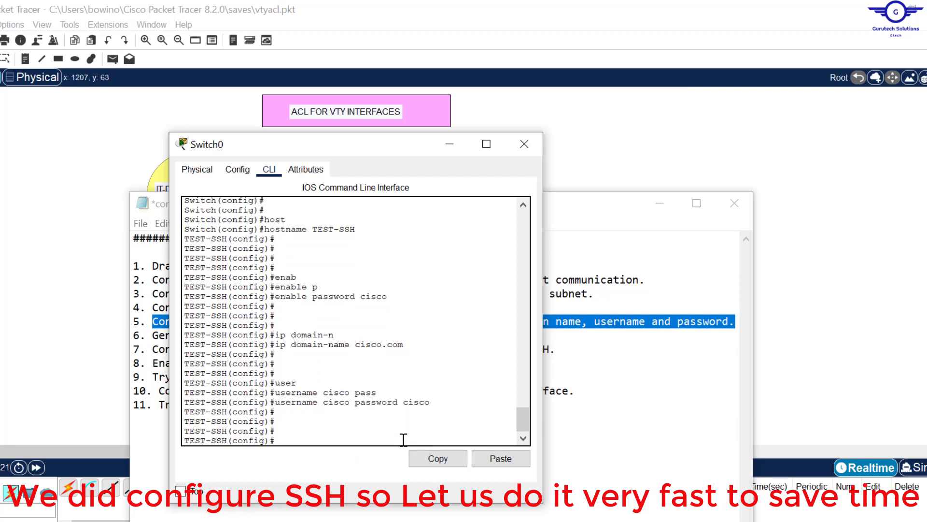
Step: Highlight the RSA key generation item in the config guide, then return to Switch0's window and shift it to uncover the notes
left_click(642, 333)
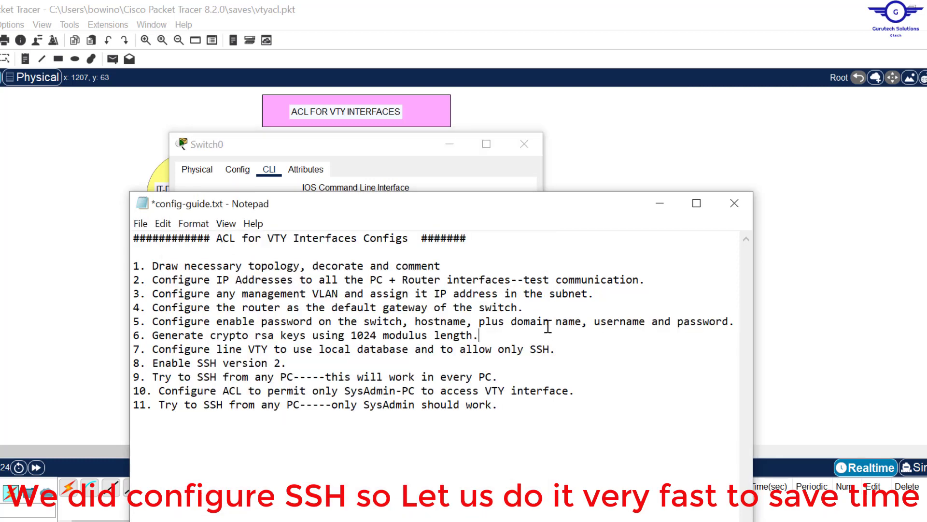
left_click_drag(299, 348, 257, 344)
left_click_drag(479, 335, 155, 339)
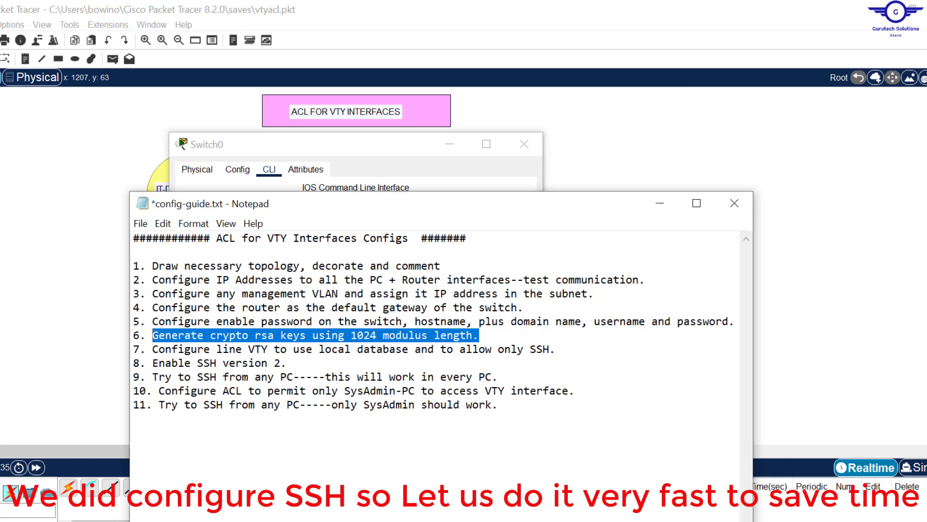
mouse_move(599, 502)
left_click(584, 445)
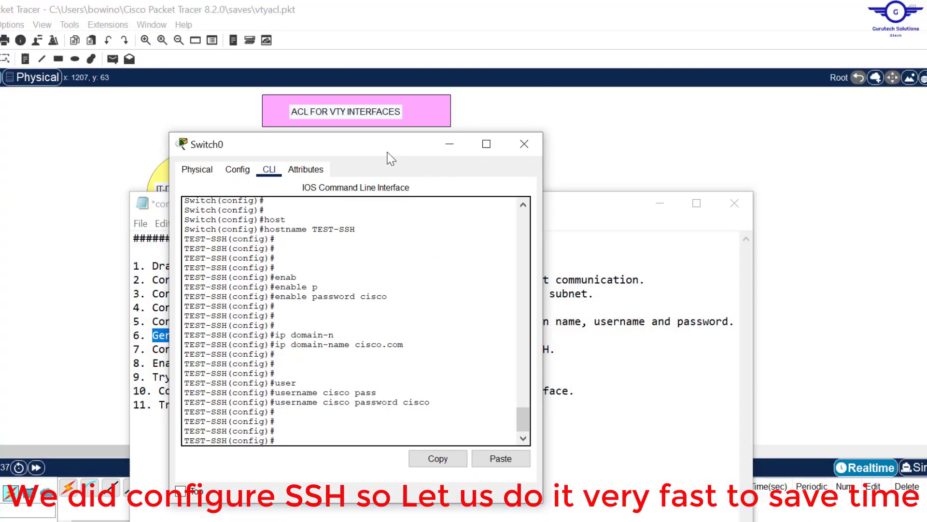
left_click_drag(391, 158, 543, 156)
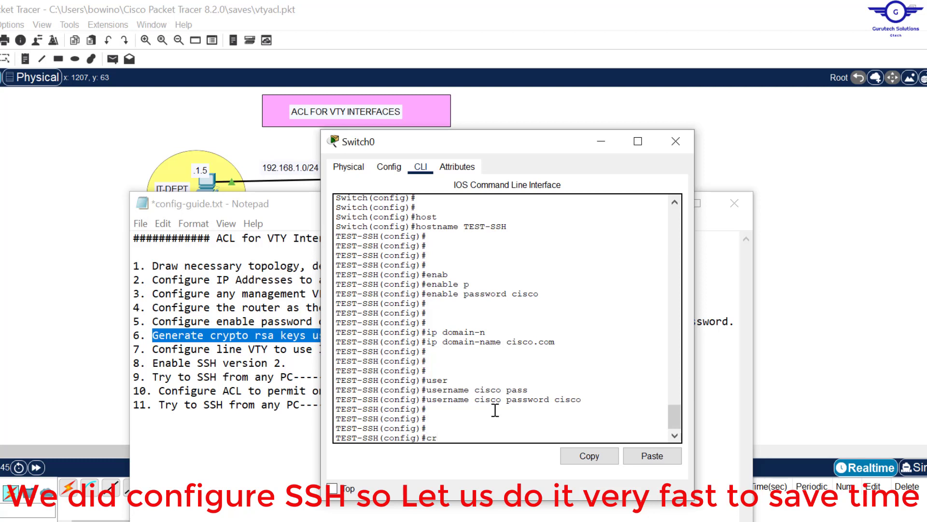
Step: Generate RSA crypto keys on the switch with a 1024-bit modulus, agreeing to replace the existing keys
type("y")
key("Tab")
type("k")
key("Tab")
type("g")
key("Tab")
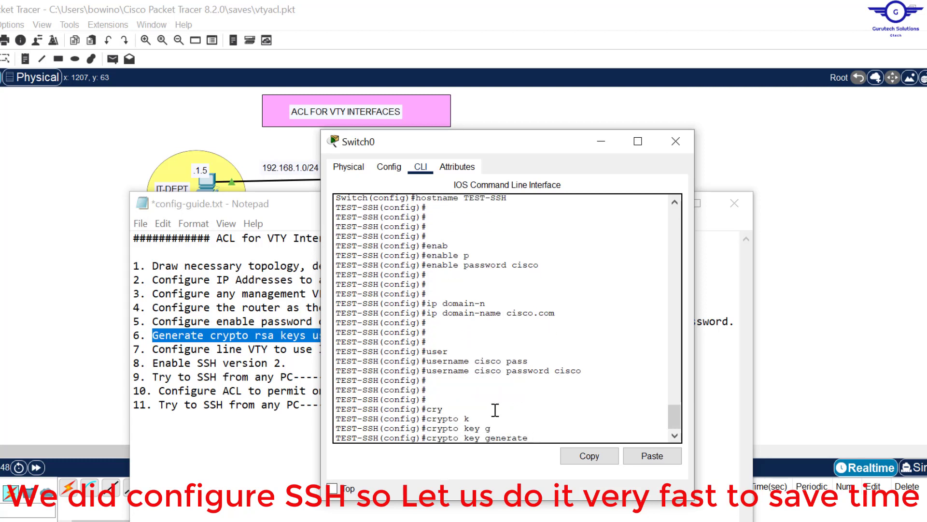
type("r")
key("Tab")
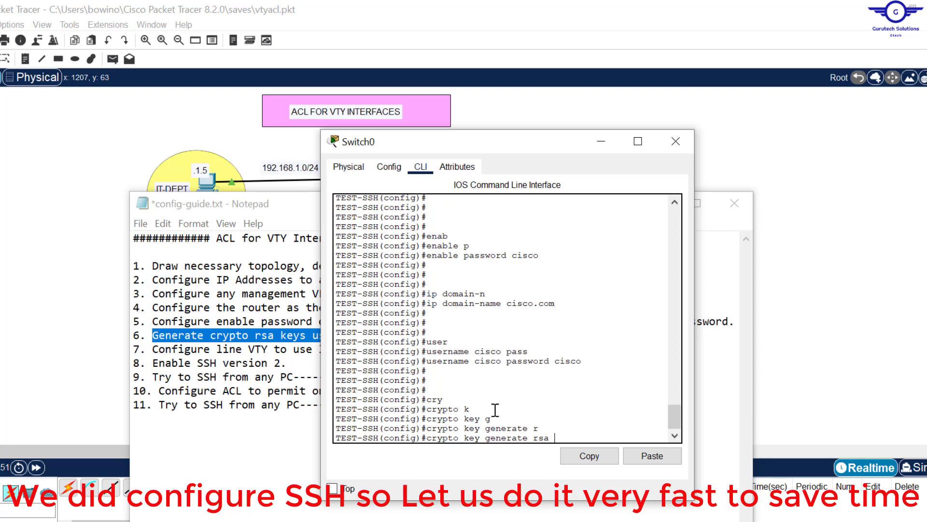
key("Return")
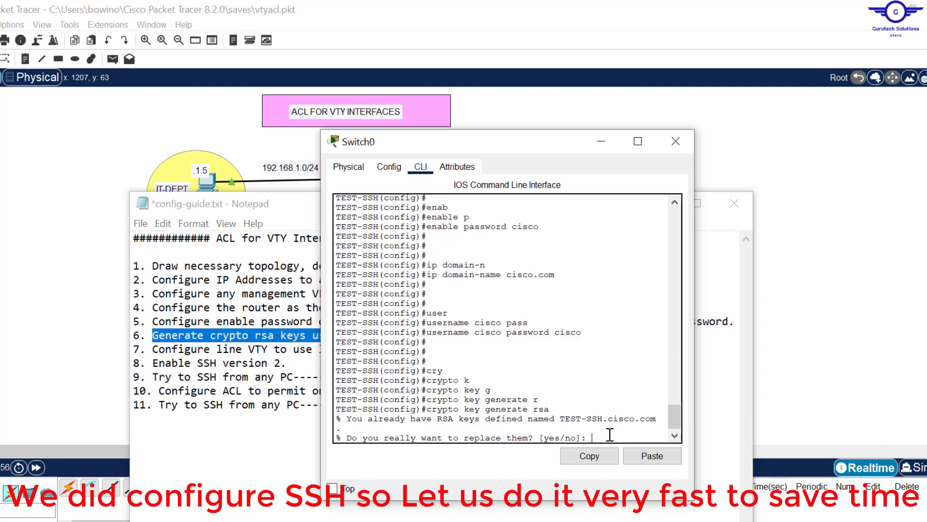
type("yes")
key("Return")
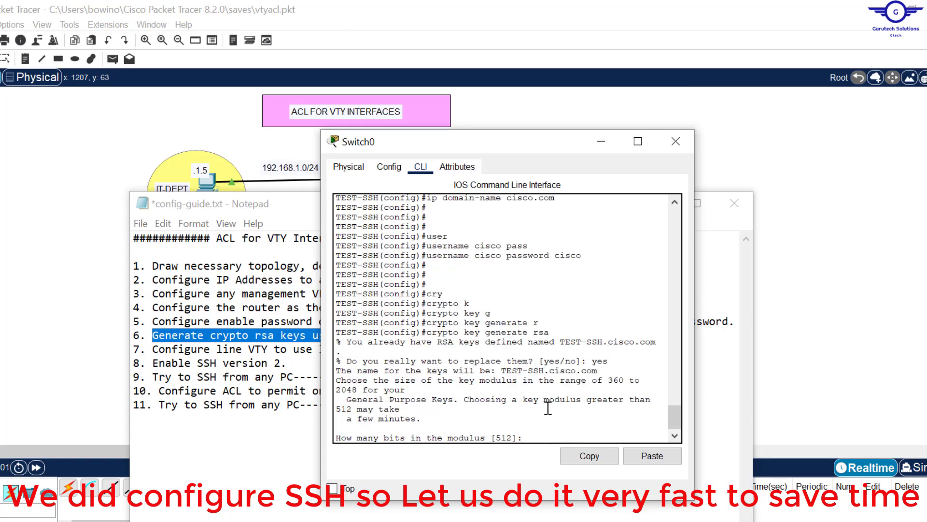
type("1024")
key("Return")
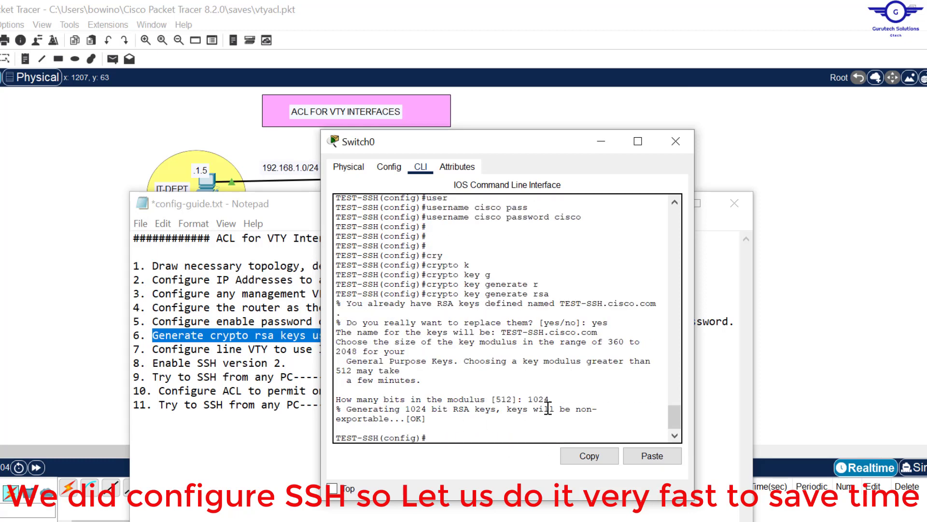
key("Return")
key("Return")
key("Return")
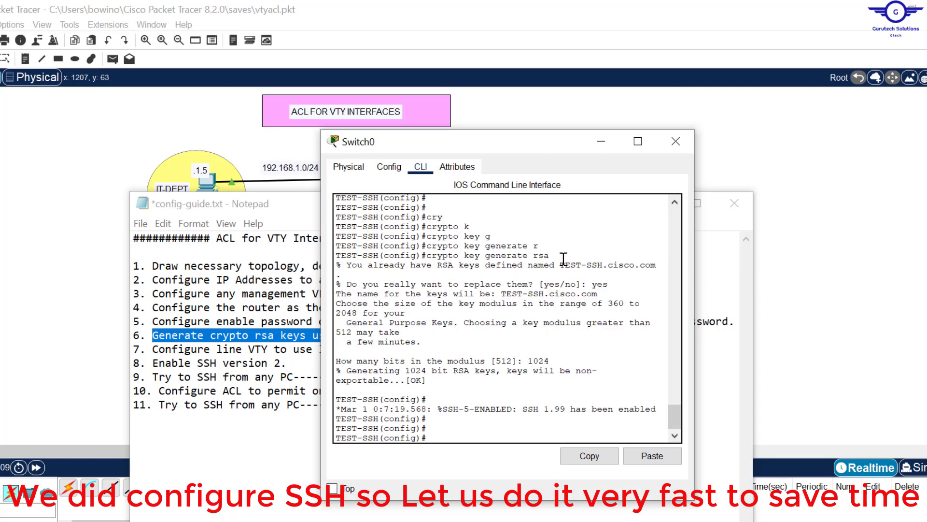
Step: Highlight the RSA key command and the guide's item on line VTY local login and SSH-only access, returning to the switch's command line
left_click_drag(555, 255, 433, 256)
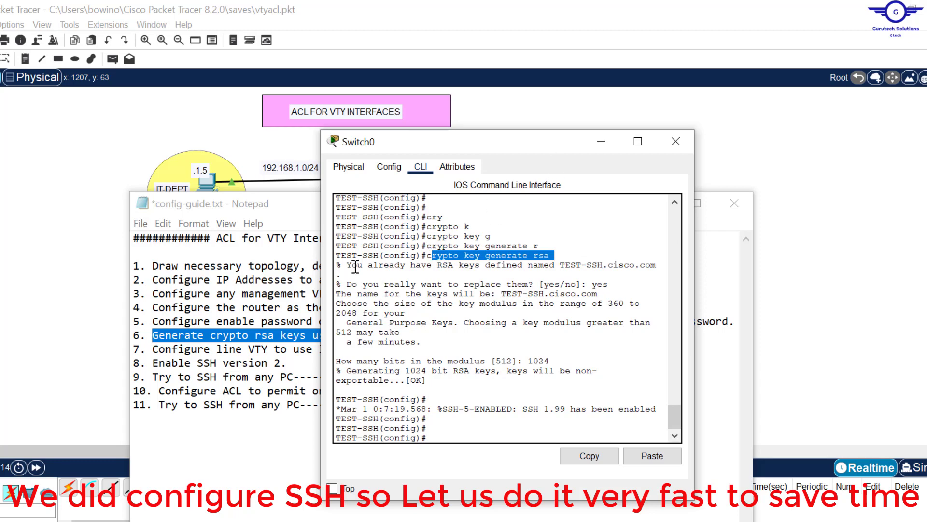
left_click(315, 296)
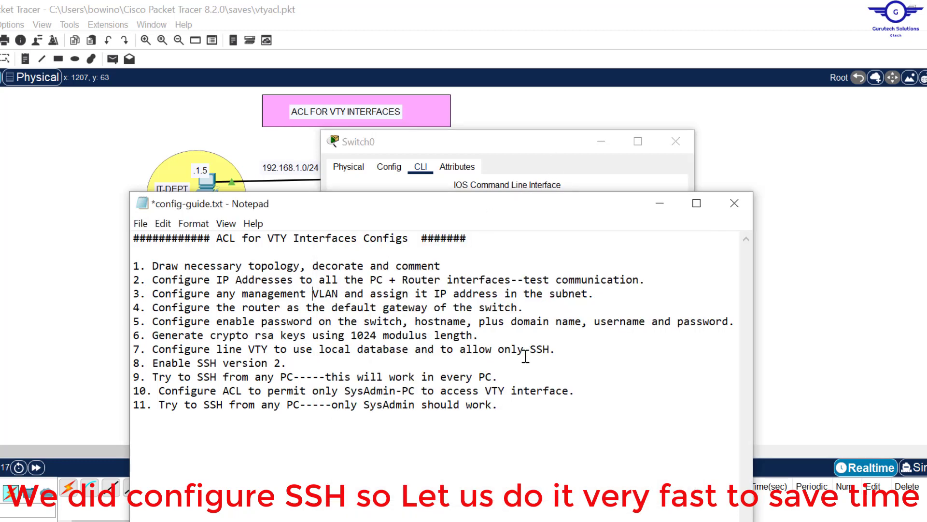
left_click_drag(569, 351, 148, 353)
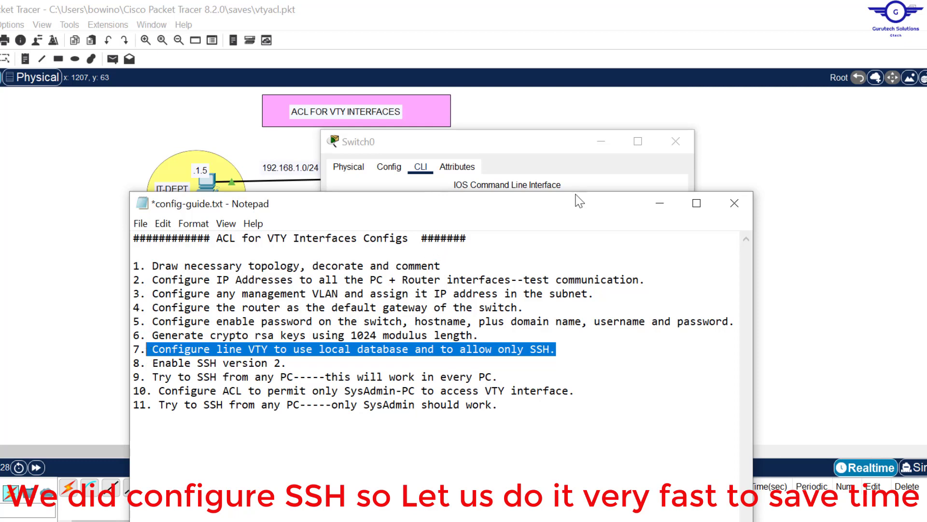
left_click(613, 186)
left_click(455, 425)
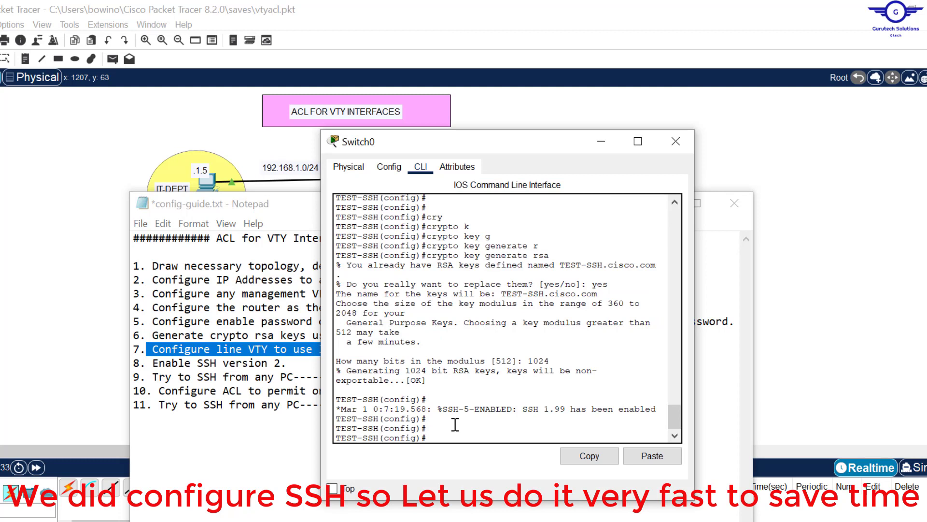
Step: Enter line configuration mode for VTY lines 0 to 15 on the switch
key("Return")
key("Return")
key("Return")
type("l")
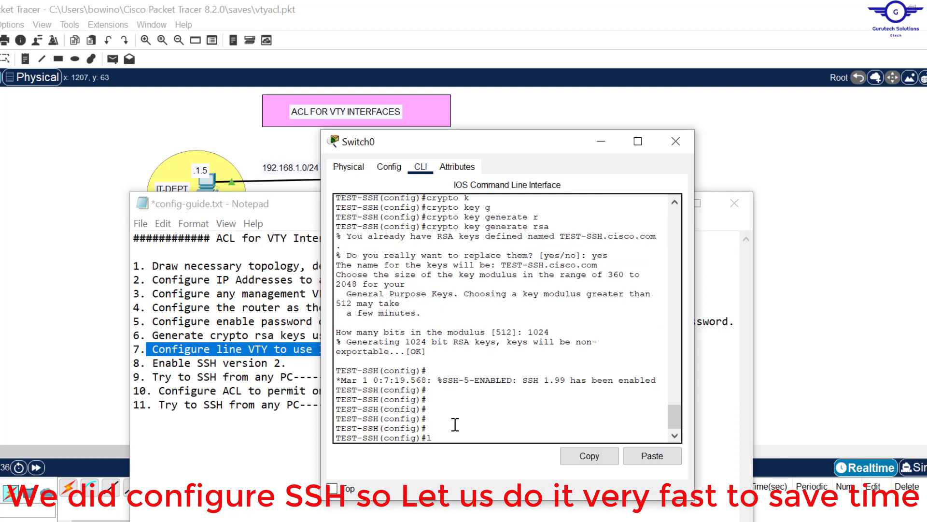
type("ine vty 0 15")
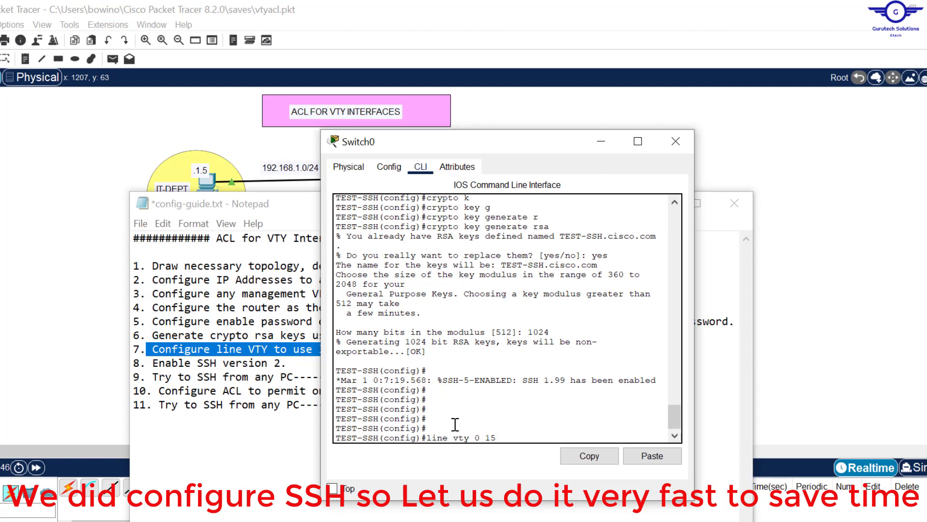
key("Return")
key("Return")
key("Return")
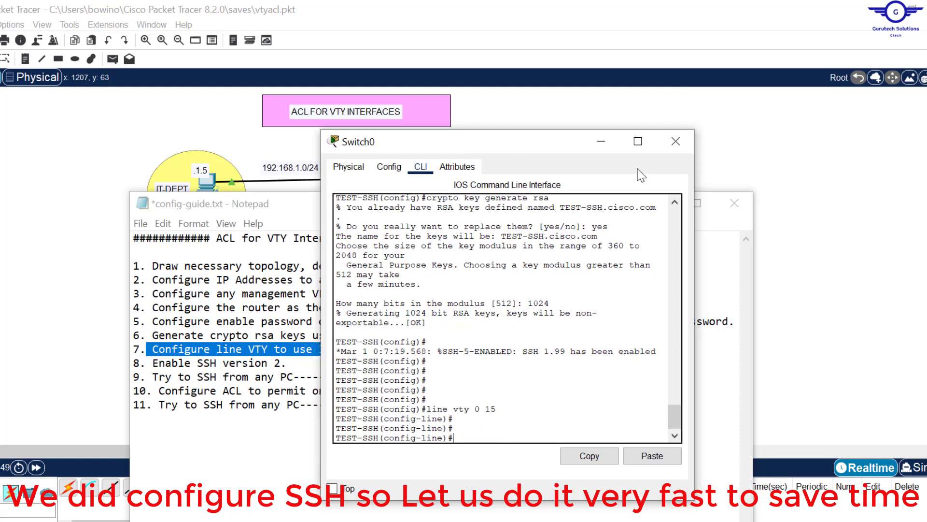
Step: Compare the guide's local database item with the username command in the switch's command history, highlighting that command
left_click(214, 213)
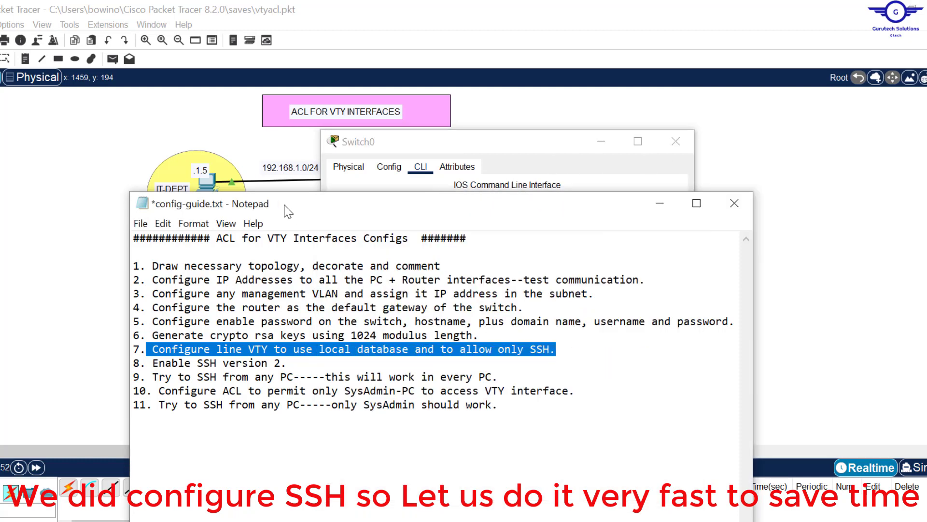
left_click(534, 150)
left_click_drag(676, 423, 675, 397)
left_click_drag(582, 376, 427, 381)
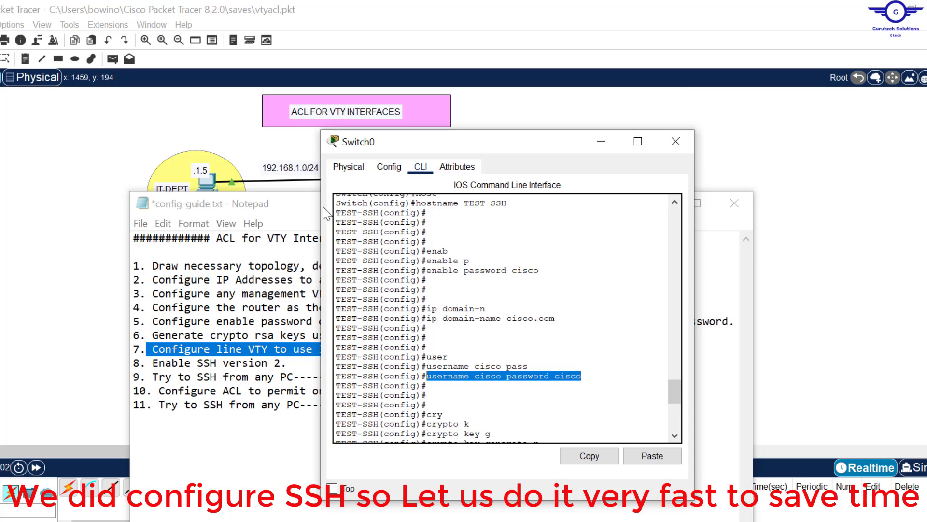
left_click(304, 219)
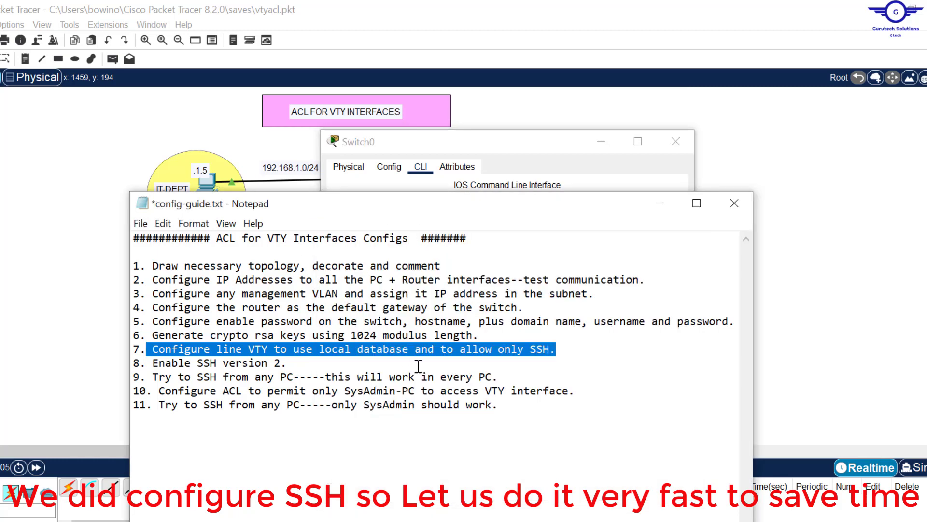
left_click(536, 181)
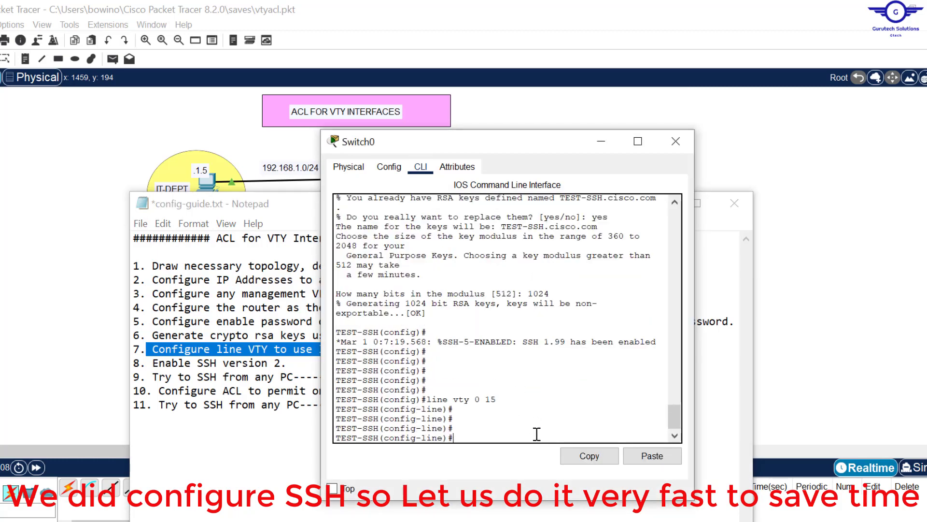
Step: Make the VTY lines authenticate against the local user database with login local
type("log")
type("i")
key("Return")
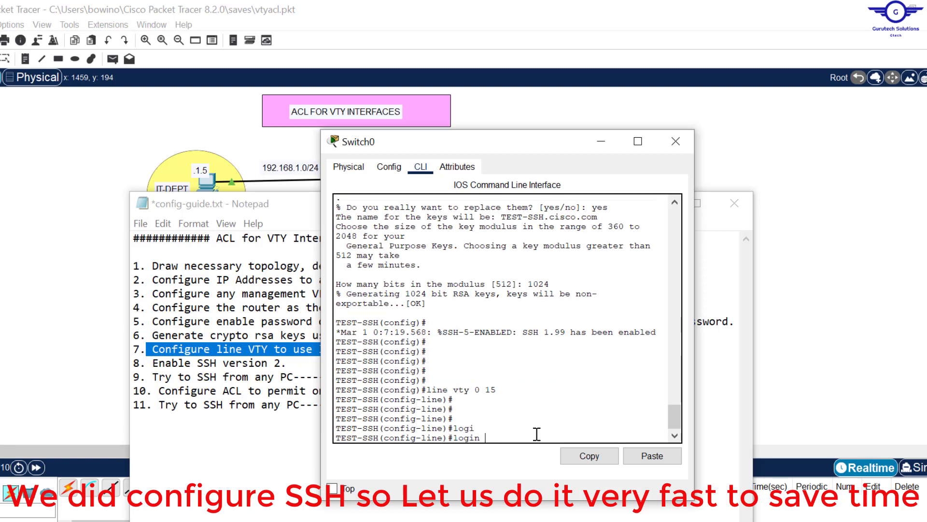
type("login lo")
key("Return")
type("login local")
key("Return")
key("Return")
key("Return")
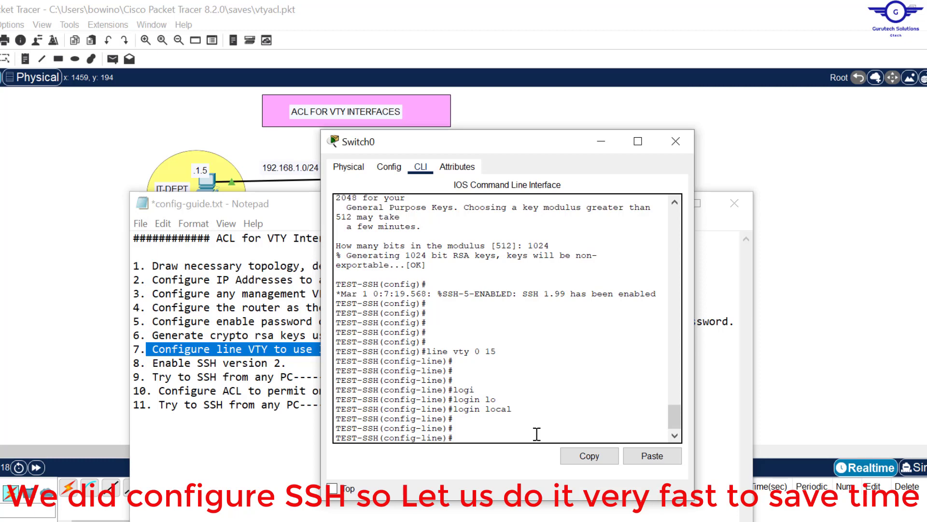
Step: Check the guide's SSH-only requirement and highlight the line vty 0 15 command in the switch's command line
left_click(297, 204)
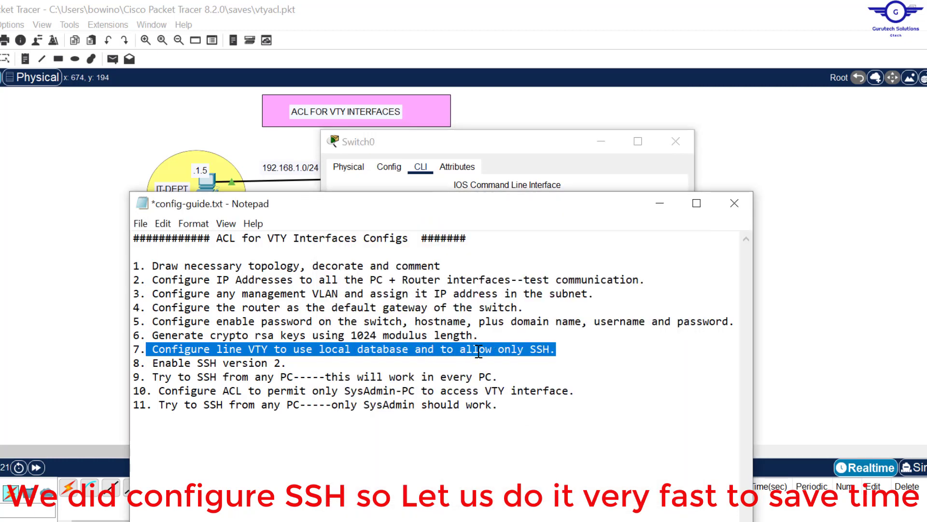
left_click(510, 148)
left_click_drag(498, 352, 422, 351)
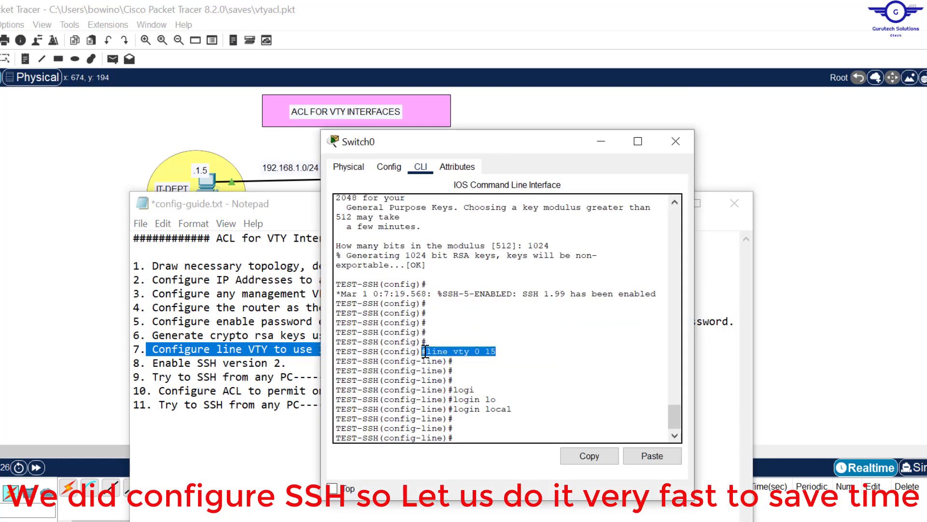
Step: Start the transport input command for the VTY lines and list the protocols it accepts
left_click(480, 430)
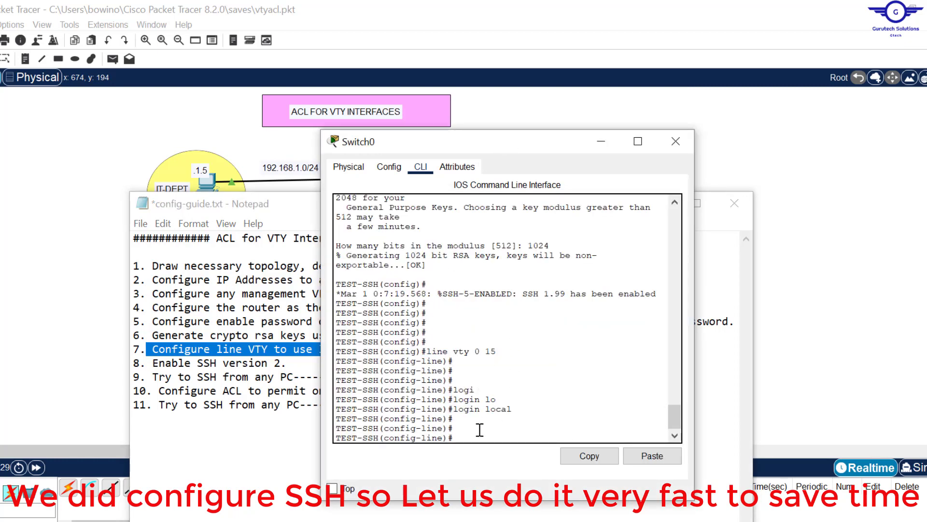
type("transport")
key("Tab")
type("i")
key("Tab")
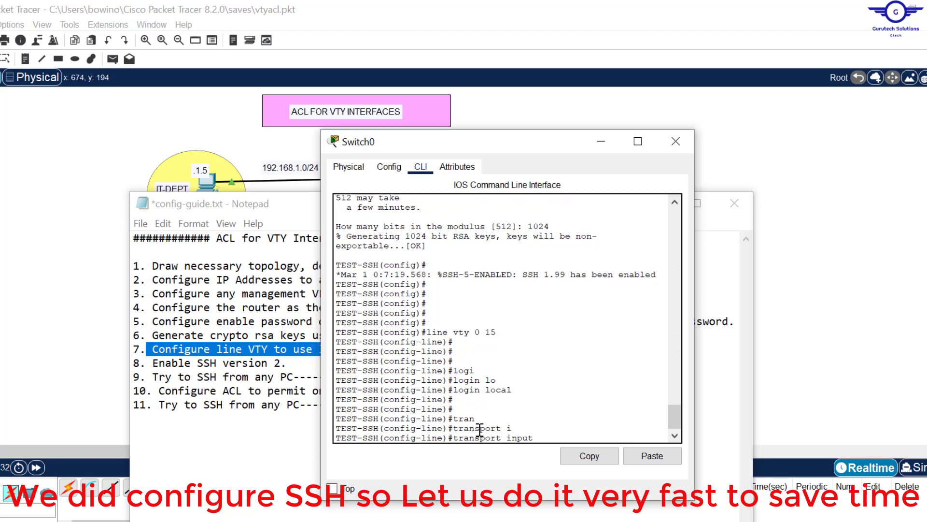
type("s")
key("Tab")
key("BackSpace")
key("BackSpace")
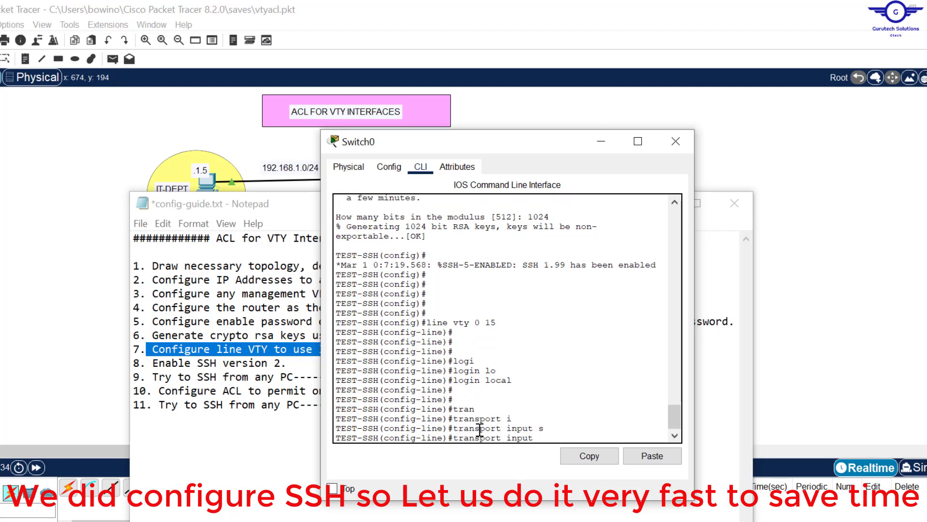
type("?")
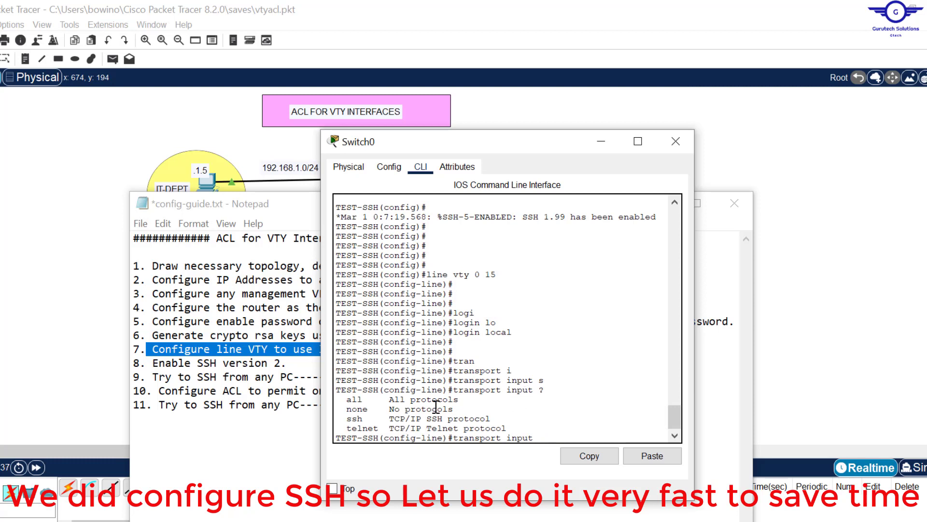
left_click_drag(367, 399, 352, 428)
left_click(367, 419)
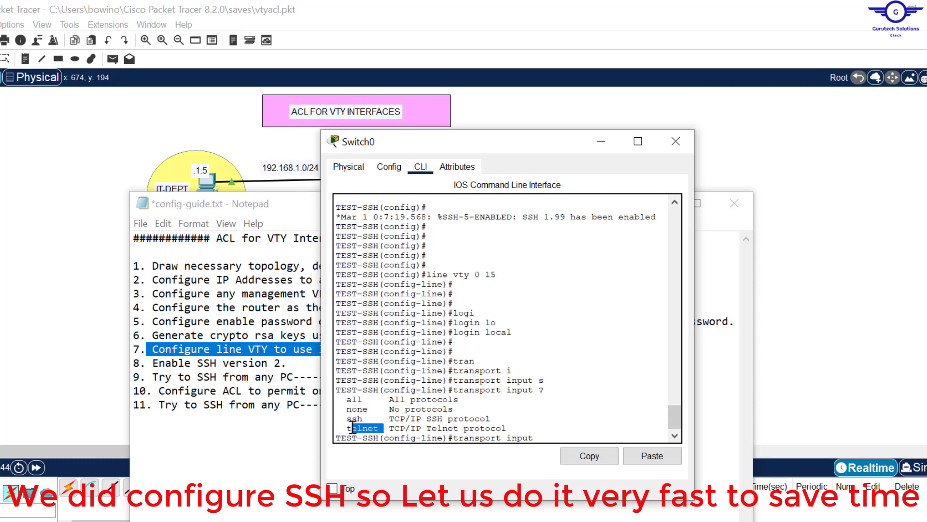
Step: Restrict the VTY lines to SSH only with transport input ssh
left_click(535, 436)
type("sh")
key("Return")
key("Return")
key("Return")
key("Return")
key("Return")
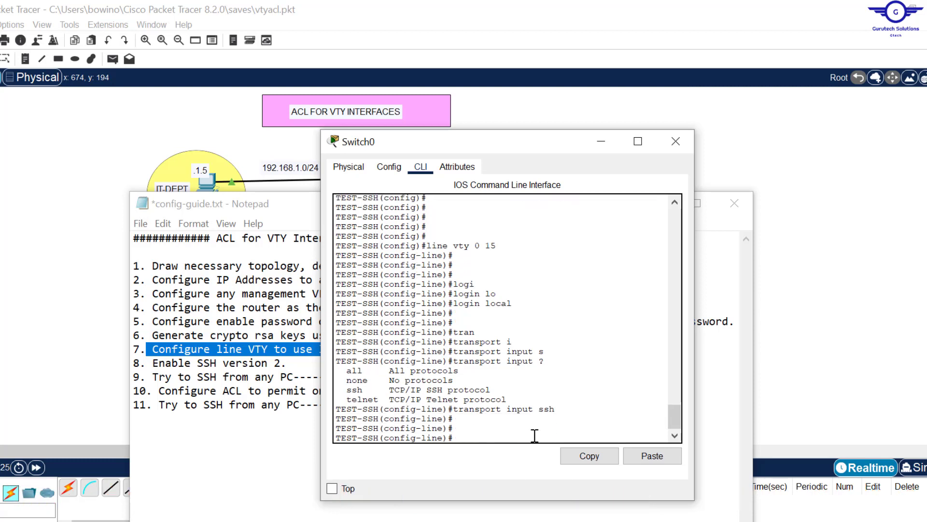
Step: Leave line configuration mode and return to the switch's global configuration mode
type("exi")
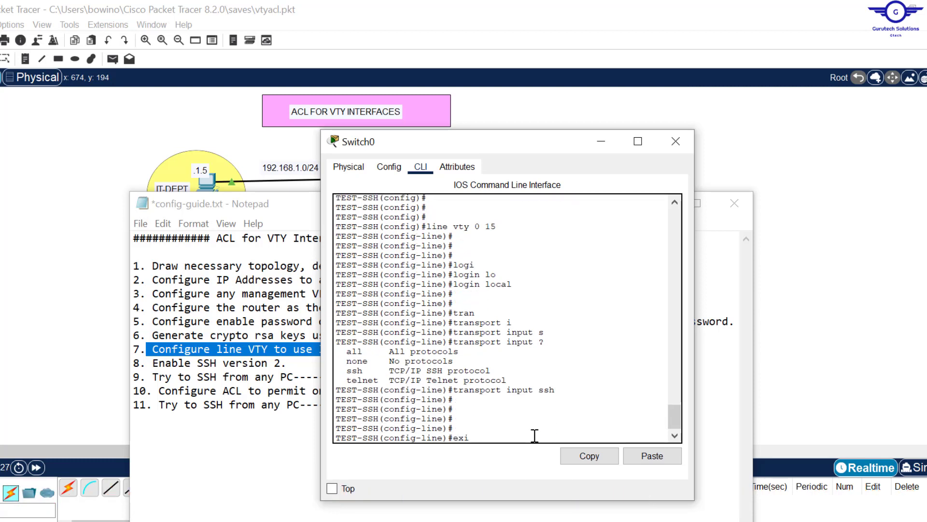
type("t")
key("Return")
key("Return")
key("Return")
key("Return")
key("Return")
key("Return")
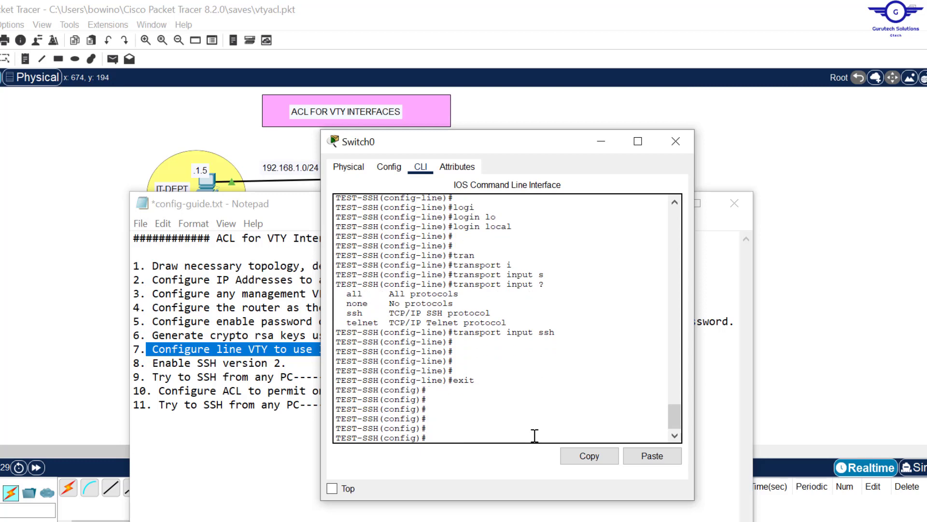
Step: Check and highlight the guide's item about enabling SSH version 2, and return to the switch's command line
left_click_drag(306, 376, 152, 363)
left_click(274, 363)
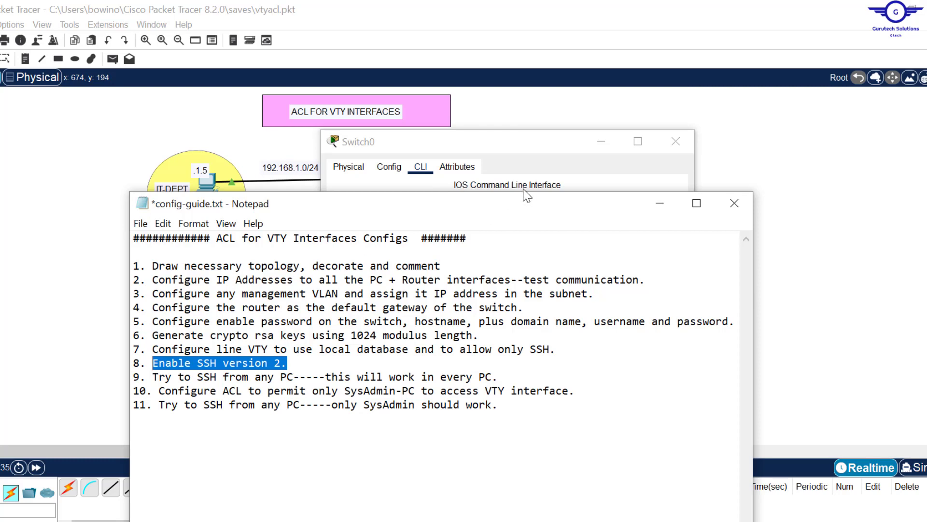
left_click(518, 152)
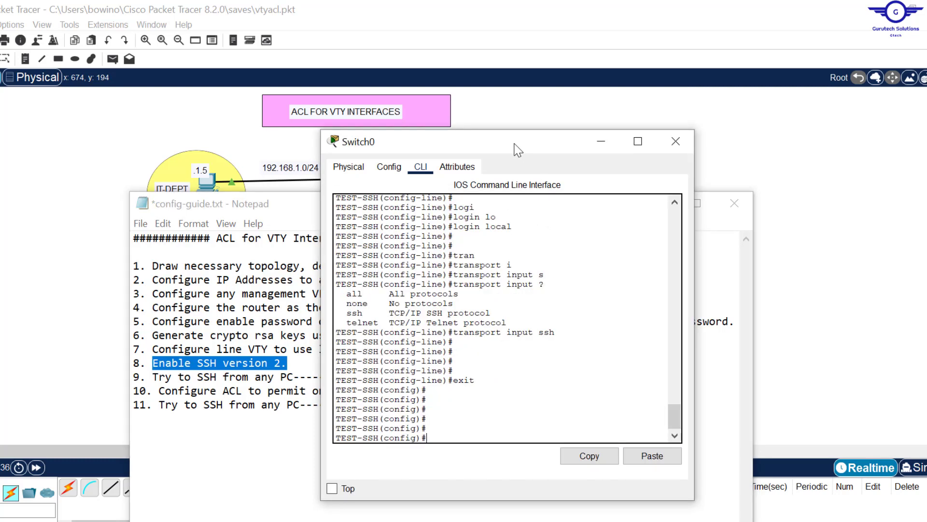
Step: Enable SSH version 2 on the switch with ip ssh version 2, checking the accepted version numbers
left_click(454, 419)
type("i")
type("pn")
key("BackSpace")
key("BackSpace")
type("s")
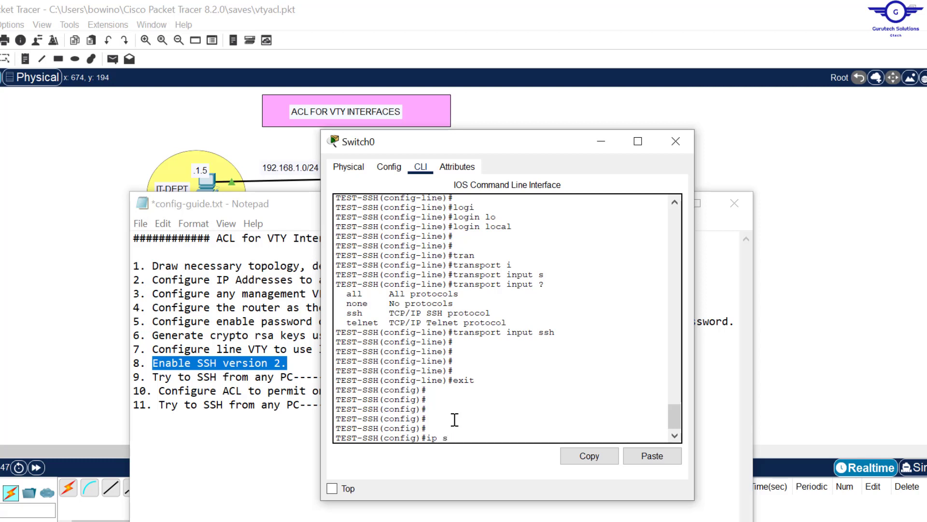
type("s")
key("Tab")
type("v")
key("Tab")
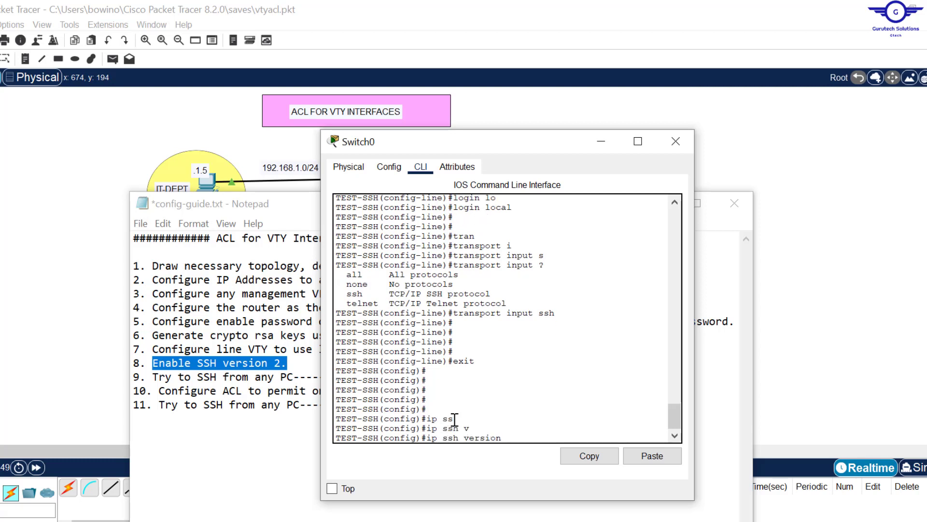
type("?")
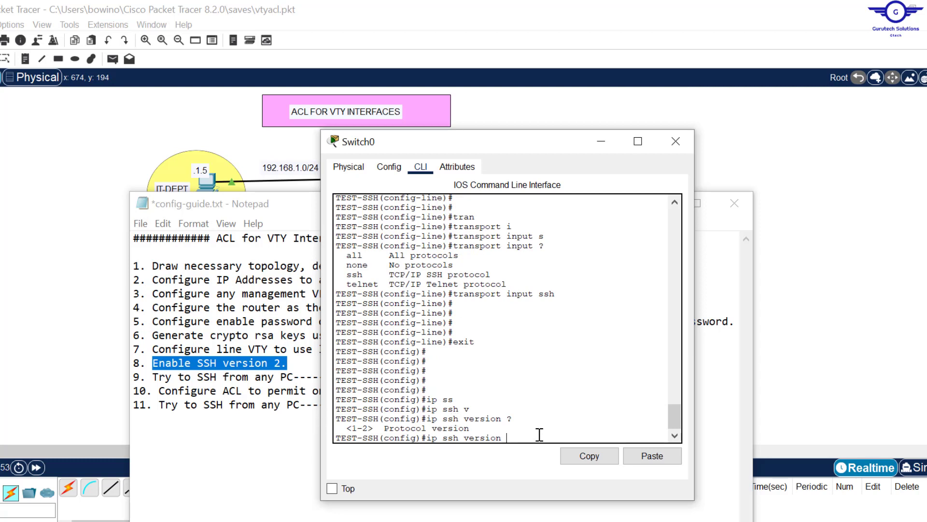
type("2")
key("Return")
key("Return")
key("Return")
key("Return")
key("Return")
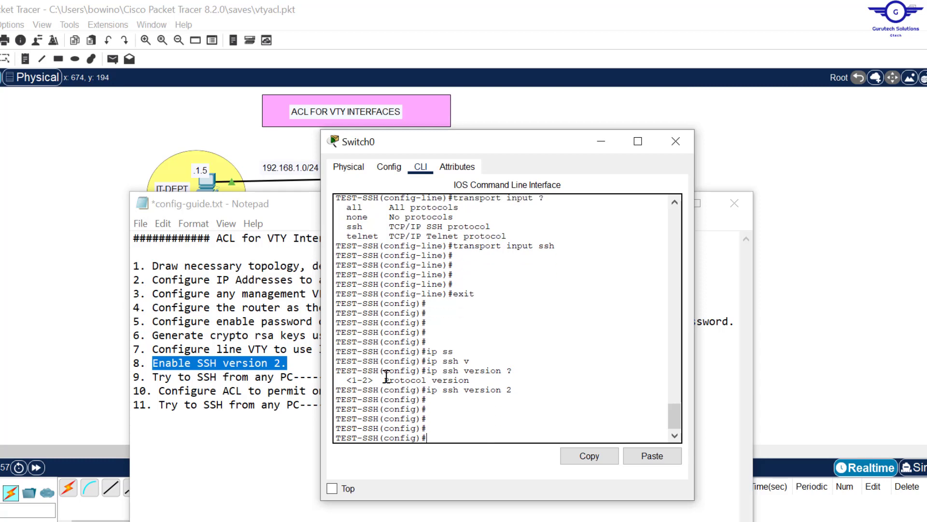
Step: Highlight the guide's item 9 about trying SSH from any PC
left_click(291, 381)
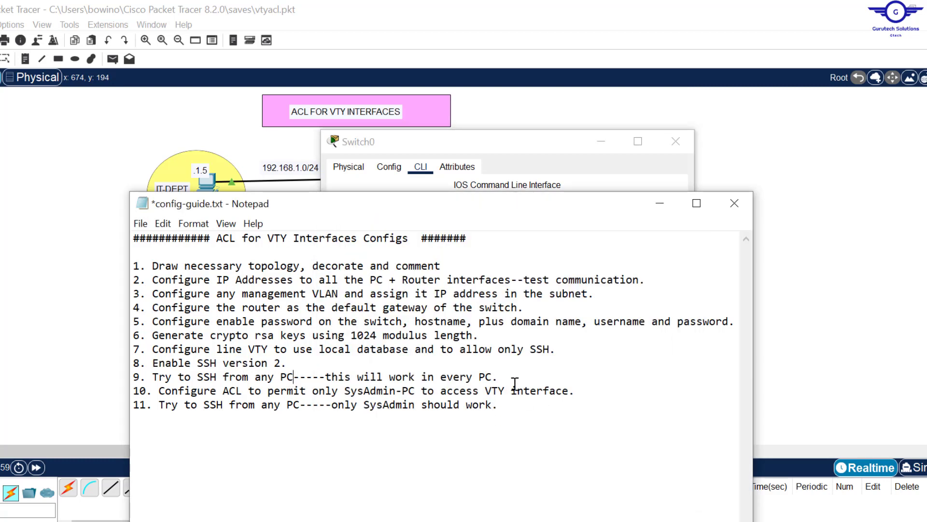
left_click_drag(500, 377, 103, 378)
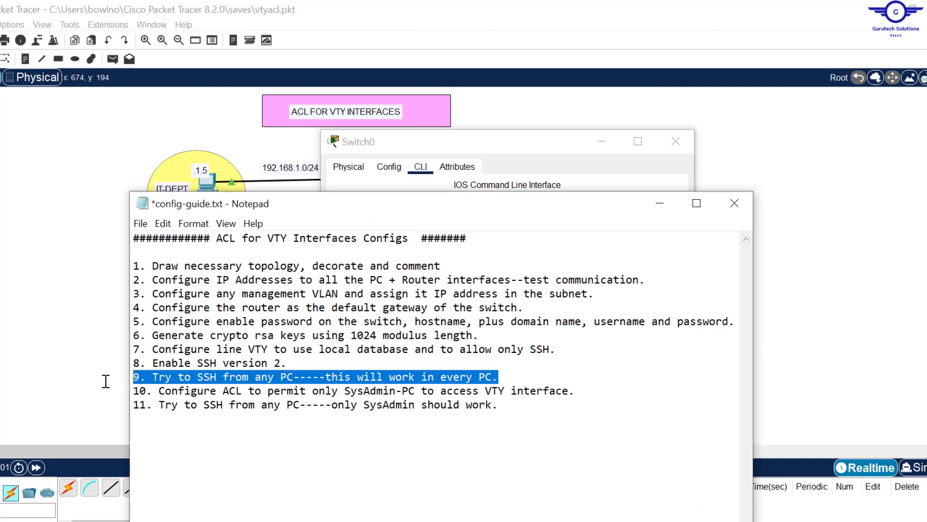
left_click(128, 380)
key("shift+End")
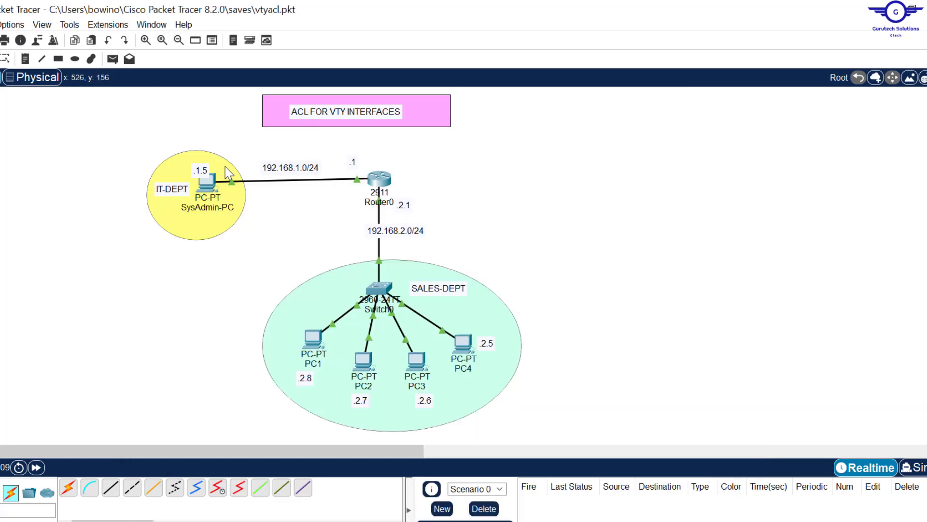
Step: Open the command prompt on SysAdmin-PC and move past the old ping output to fresh prompt lines
left_click(210, 188)
left_click(505, 164)
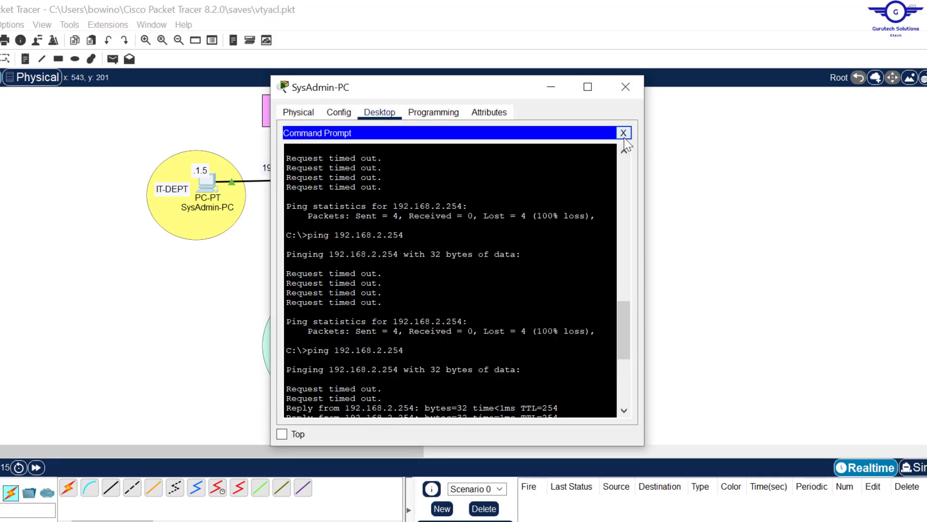
left_click_drag(623, 319, 623, 377)
key("Return")
key("Return")
key("Return")
key("Return")
key("Return")
key("Return")
key("Return")
key("Return")
key("Return")
key("Return")
key("Return")
key("Return")
key("Return")
key("Return")
key("Return")
key("Return")
key("Return")
key("Return")
key("Return")
key("Return")
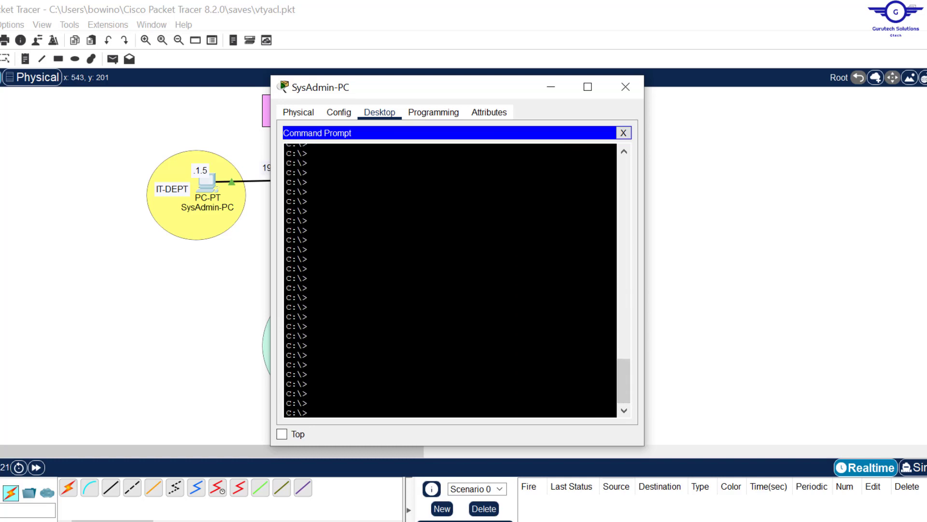
Step: Test SSH from SysAdmin-PC with ssh -l cisco 192.168.2.254, enter the account password, highlight the switch prompt and close the PC's window
type("ssh -l")
type("cisco")
type("192.168.2.254")
key("Return")
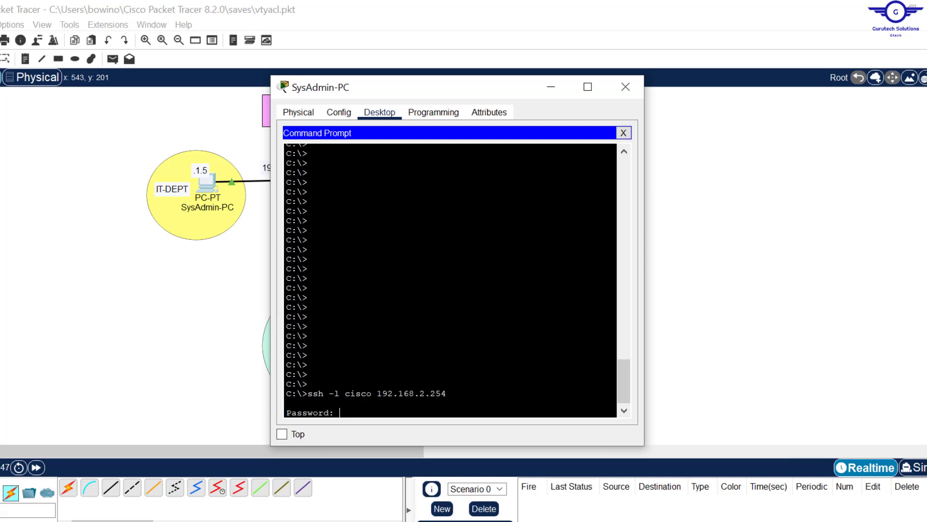
key("Return")
key("Return")
key("Return")
key("Return")
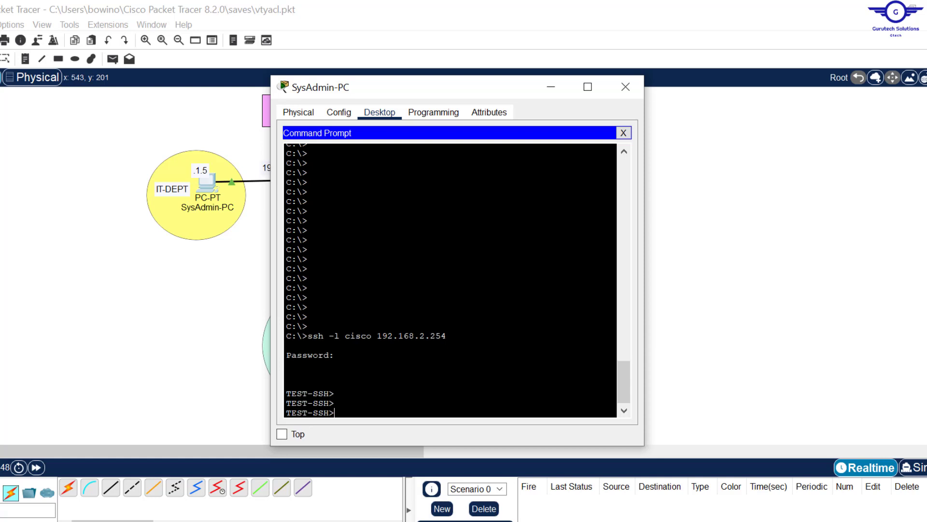
left_click_drag(334, 383, 245, 379)
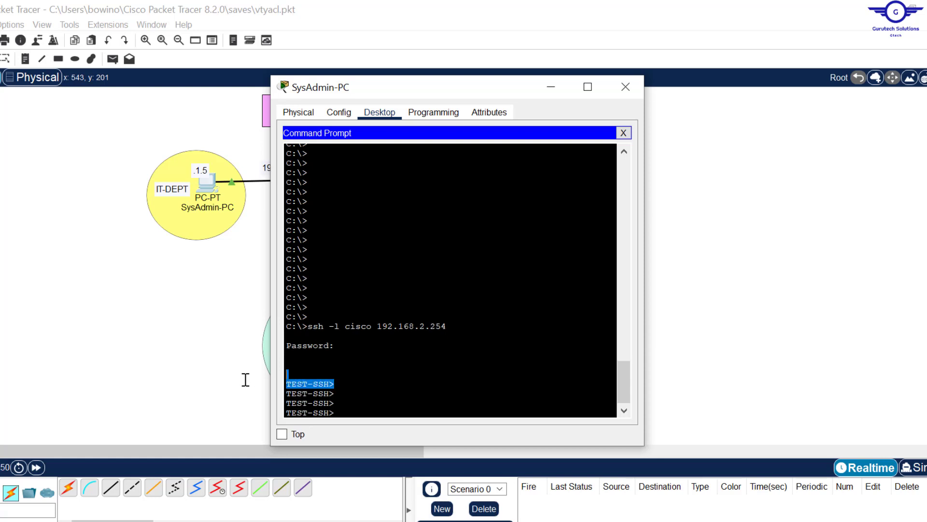
key("alt+F4")
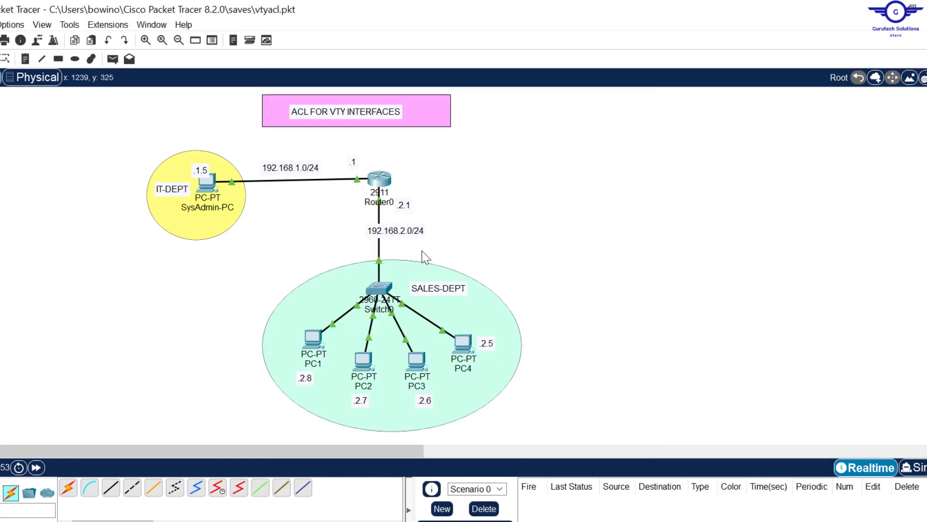
Step: Test SSH from PC2's command prompt with ssh -l cisco 192.168.2.254, enter the account password, highlight the switch prompts and close the PC's window
left_click(363, 359)
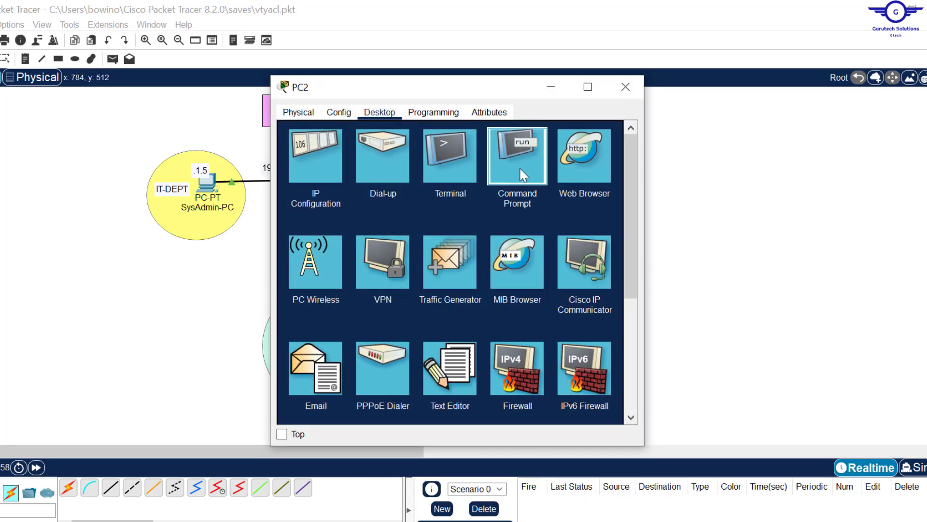
left_click(519, 166)
type("ssh")
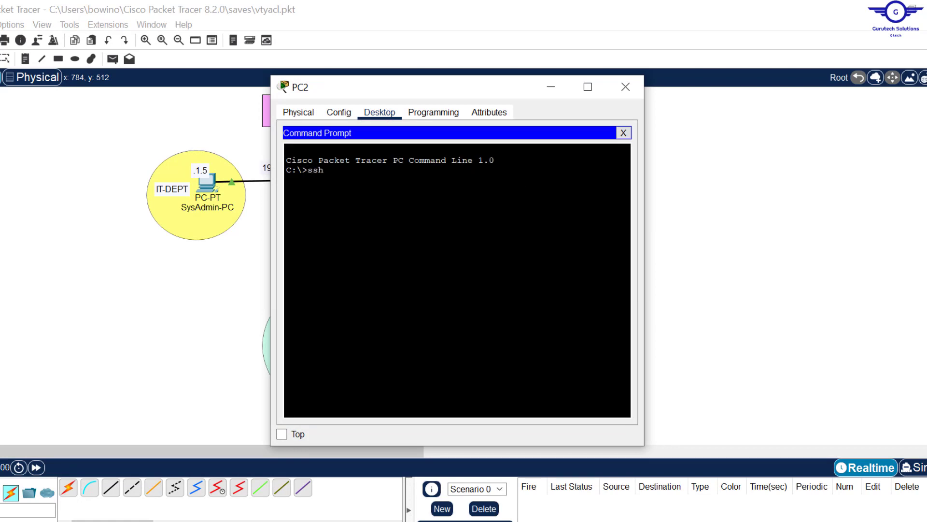
type(" -l cisco 192.168.2.254")
key("Return")
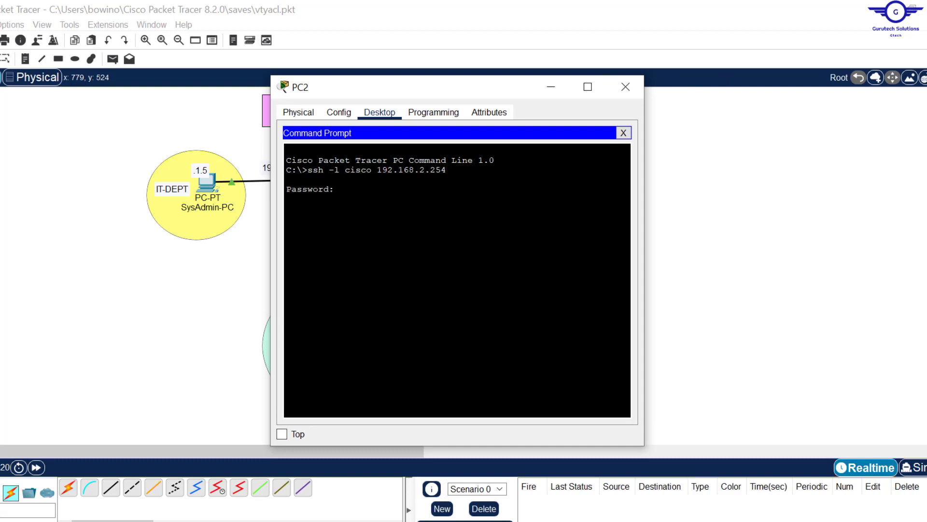
key("Return")
key("Return")
key("Return")
key("Return")
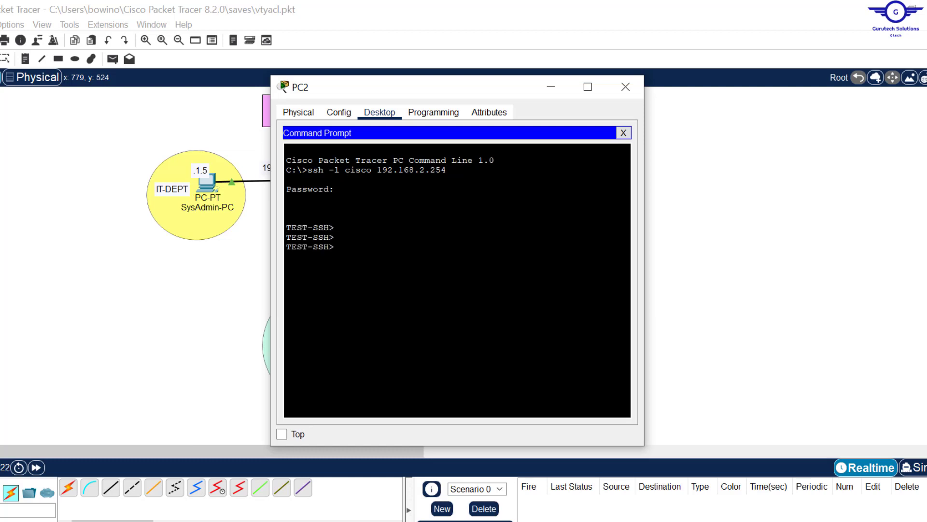
left_click_drag(334, 256, 287, 217)
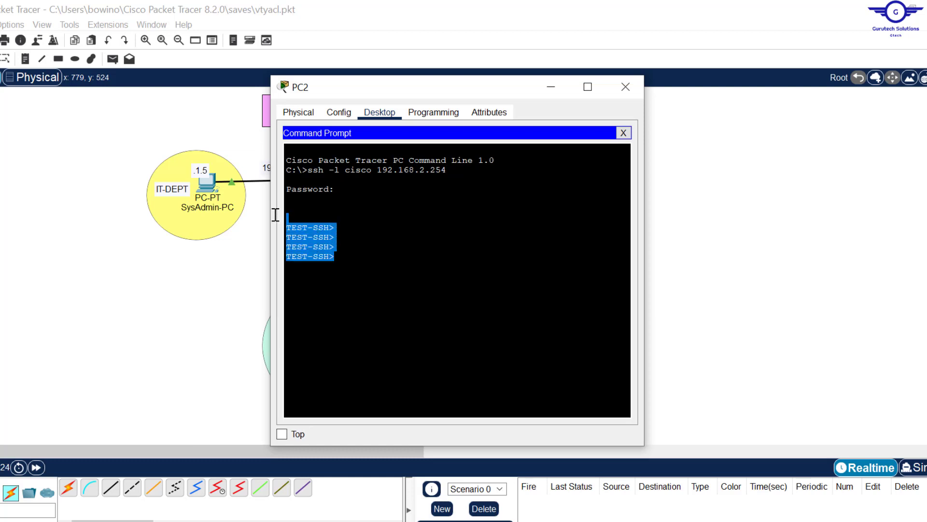
left_click(627, 88)
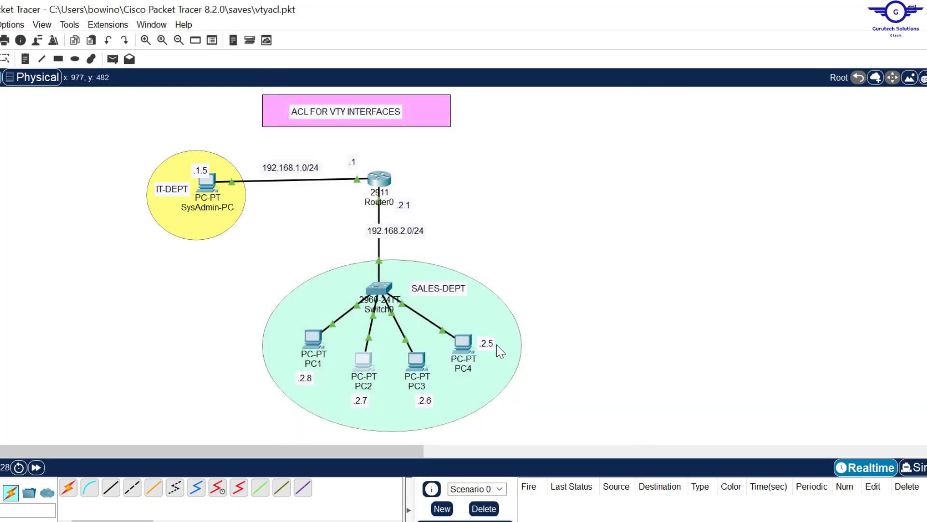
Step: Review the guide's SSH test and VTY ACL items alongside the topology, and bring Switch0's command line back up
key("alt+Tab")
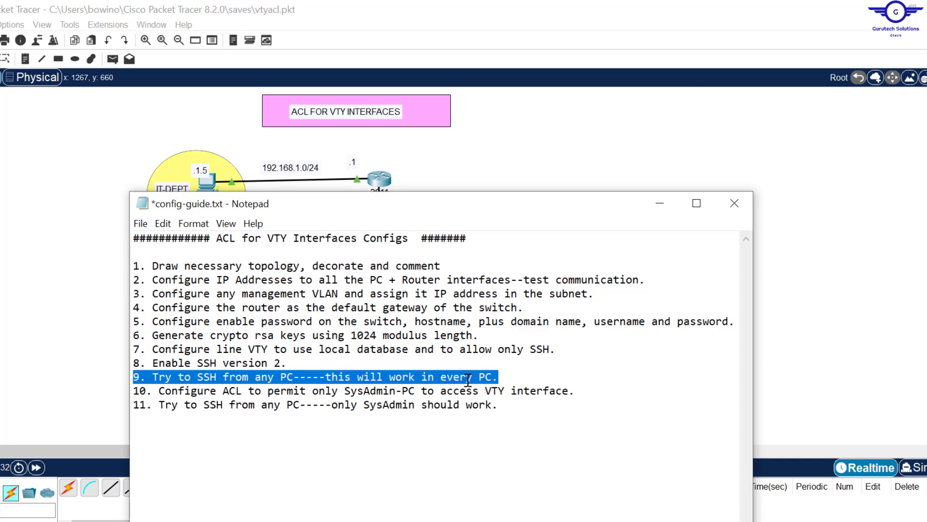
left_click(567, 140)
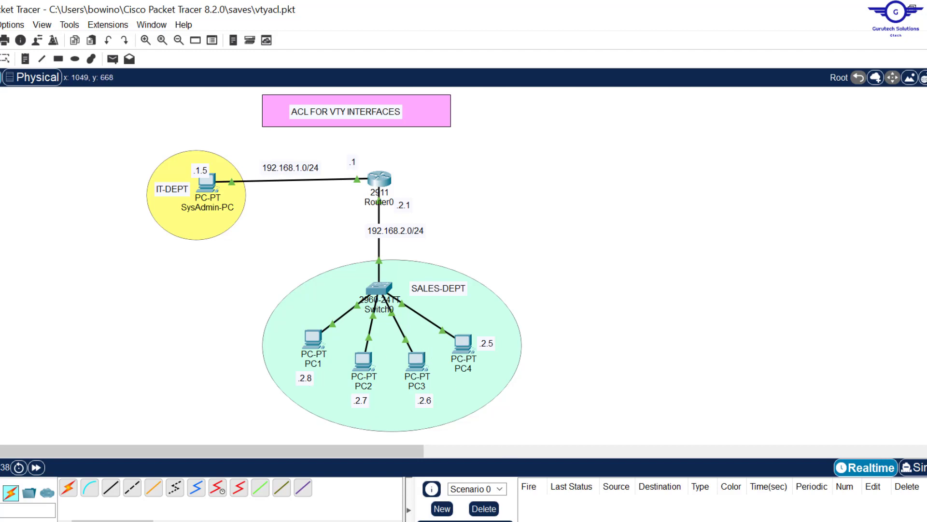
key("alt+Tab")
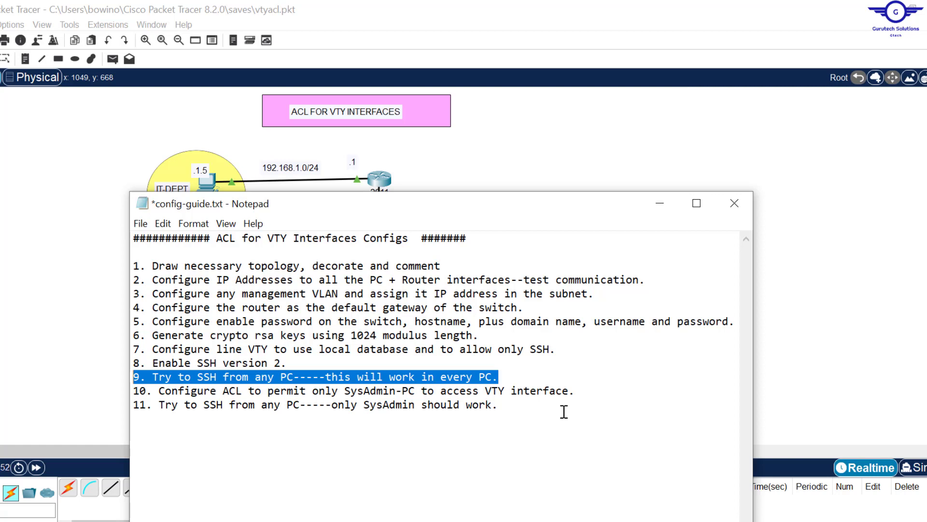
left_click(660, 207)
left_click(393, 285)
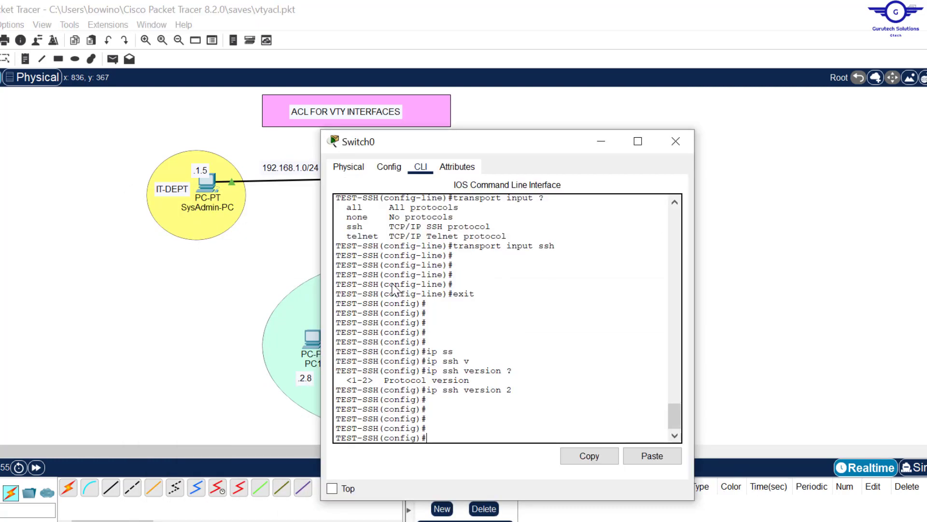
key("alt+Tab")
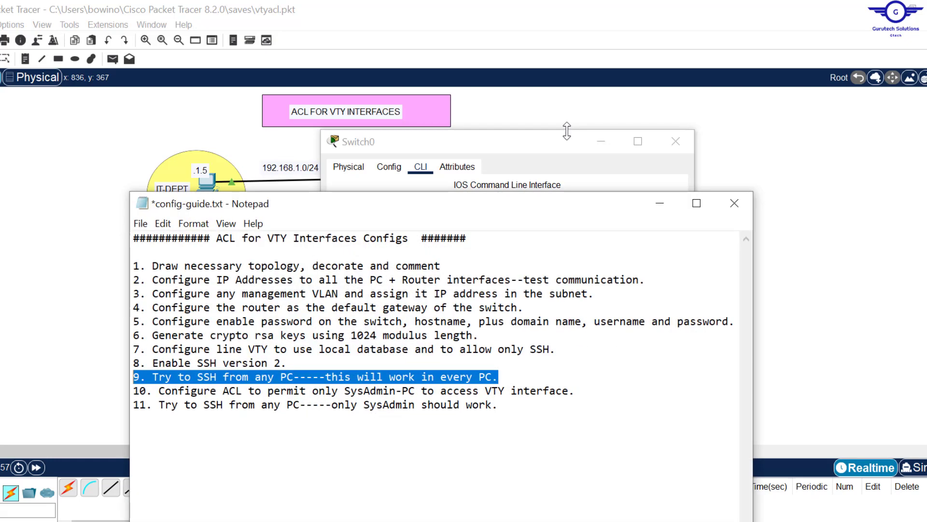
left_click(527, 171)
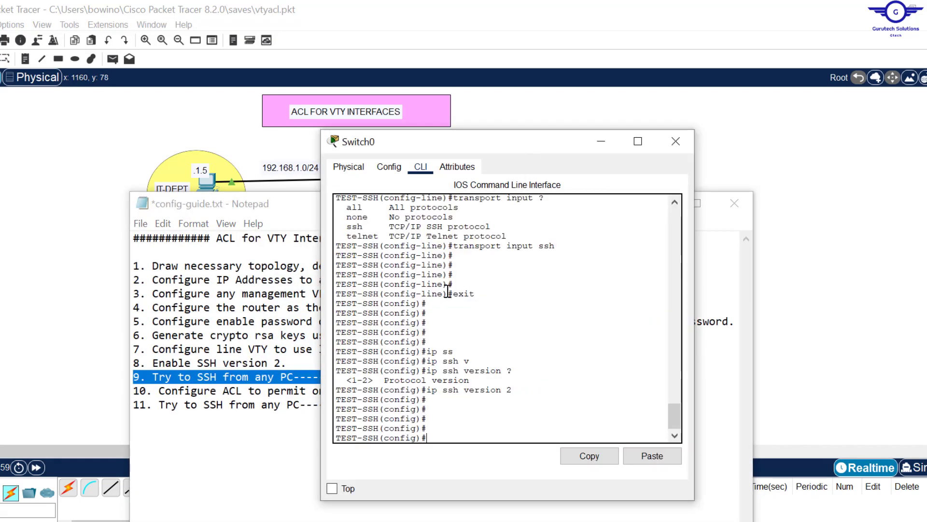
Step: On Switch0, write an access-list 10 entry permitting host 192.168.1.5, consulting the options available after permit
key("Return")
key("Return")
key("Return")
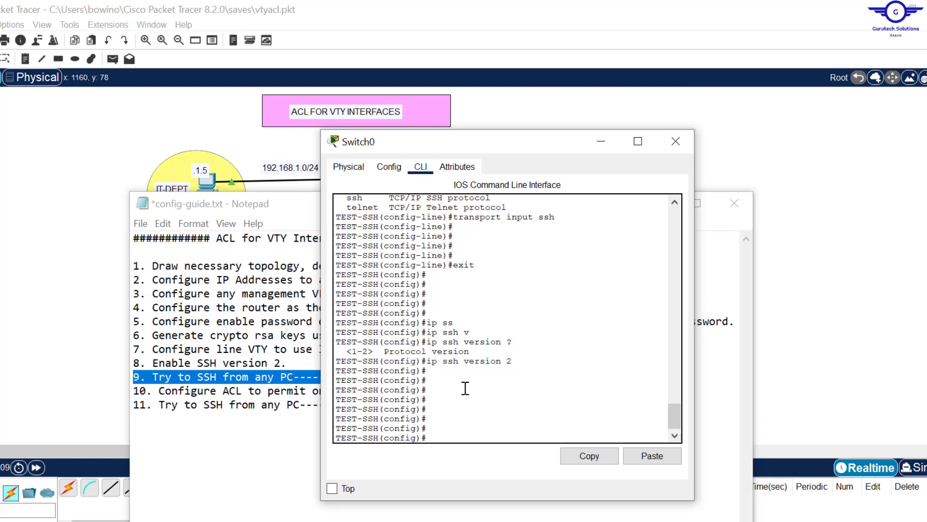
type("ac")
type("ce")
type("ss")
key("Tab")
type("10")
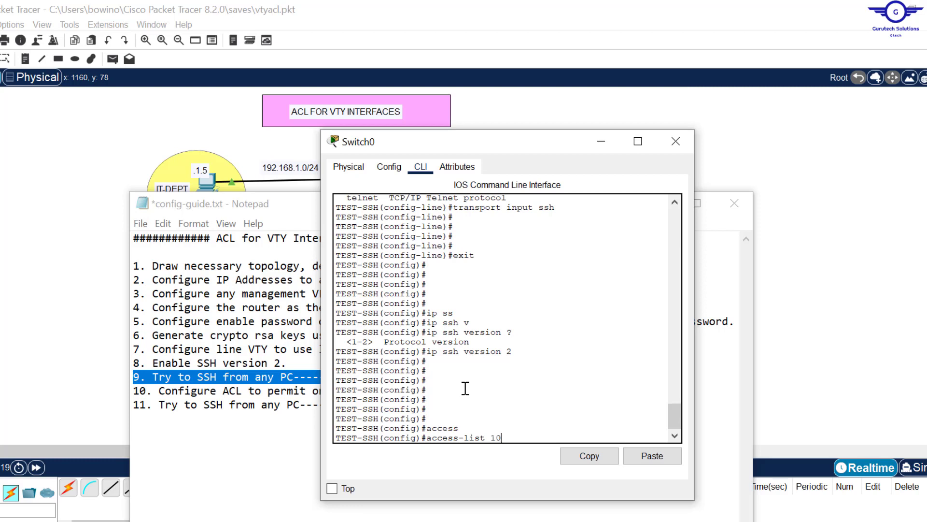
type(" per")
key("Tab")
type("?")
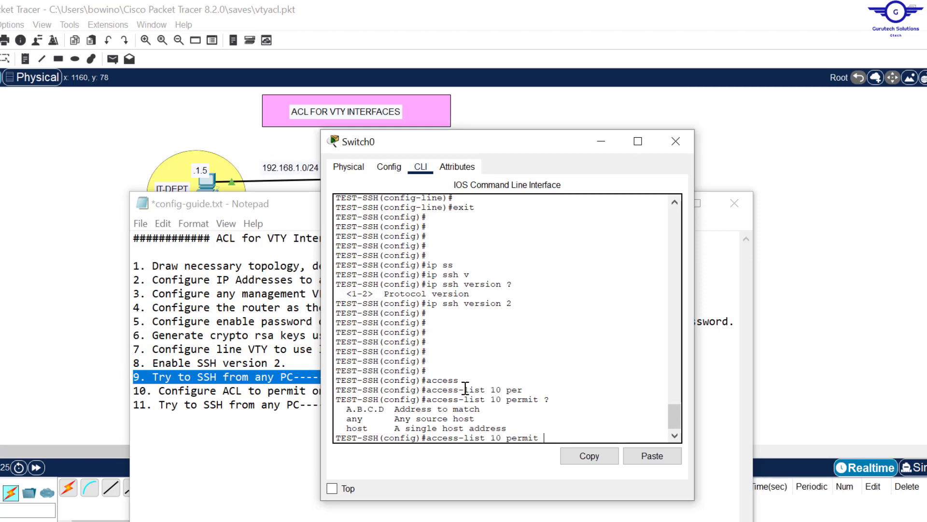
type("hos")
key("Tab")
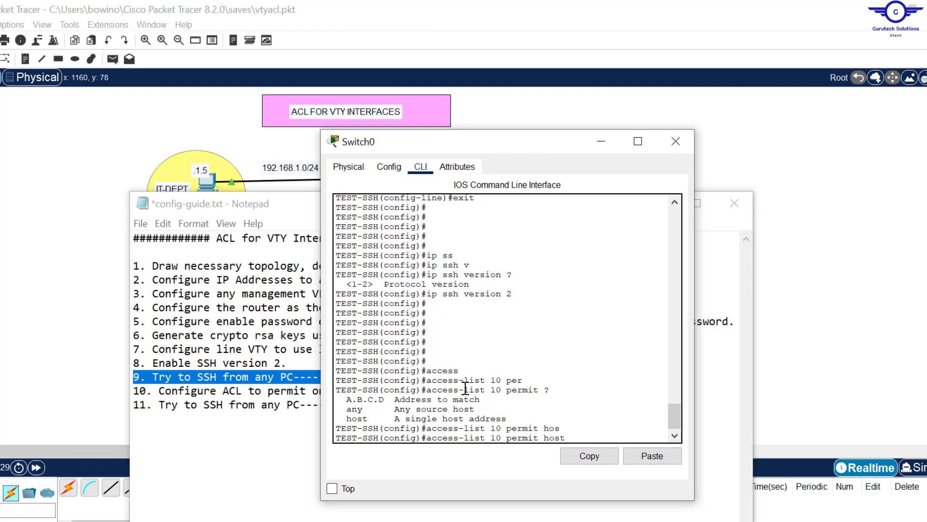
type("192.168.1.5")
Step: Check SysAdmin-PC's IPv4 address in its IP configuration, close its window and submit the pending access-list 10 permit entry on Switch0
left_click(200, 178)
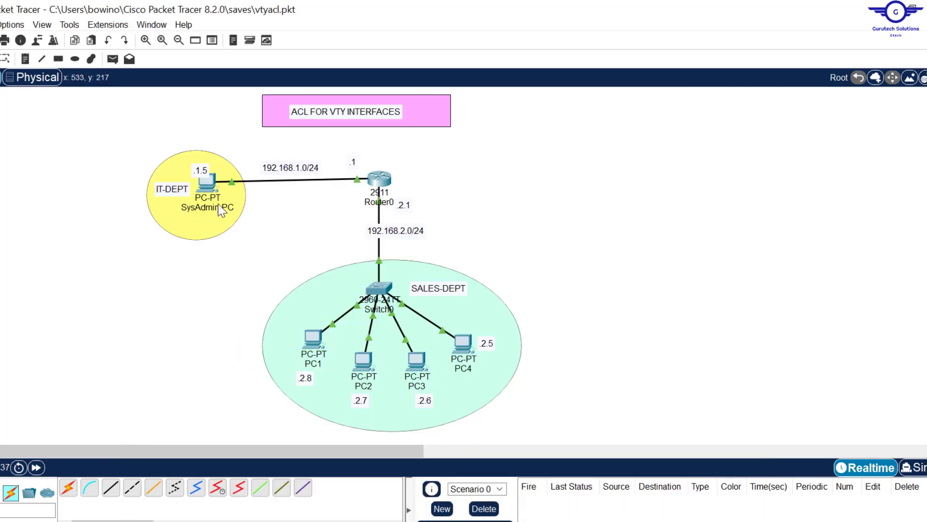
left_click(208, 183)
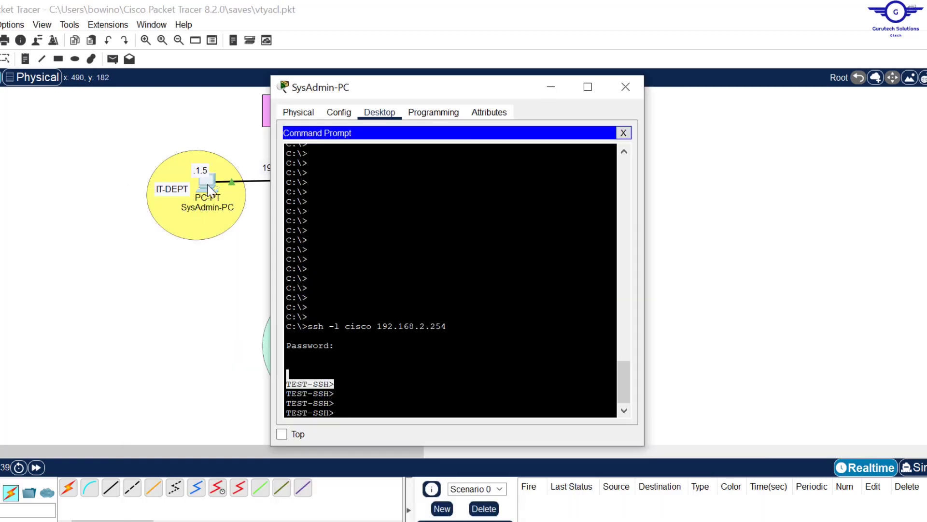
left_click(624, 137)
left_click(318, 164)
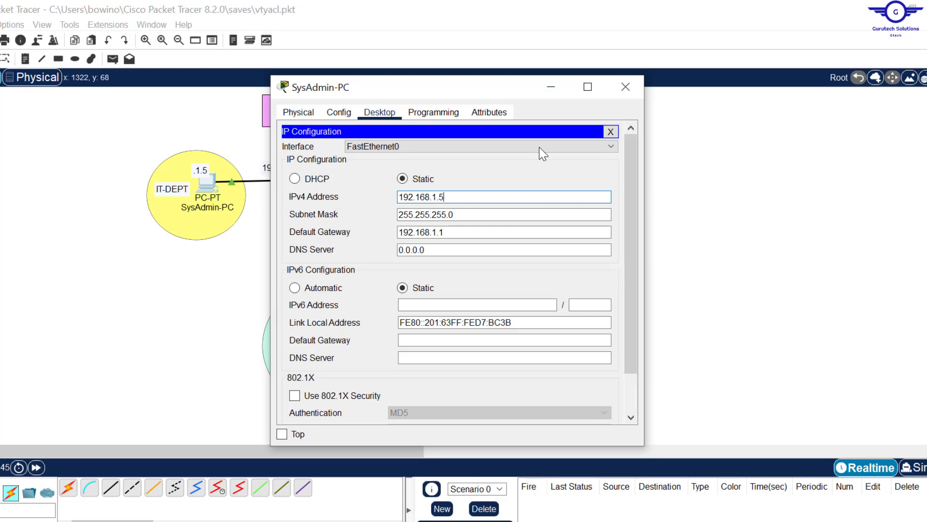
left_click(626, 87)
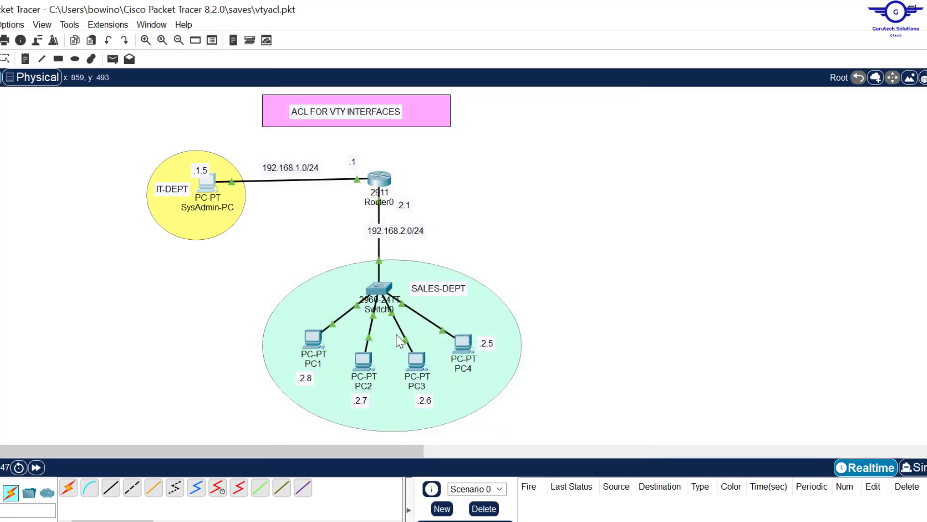
left_click(385, 286)
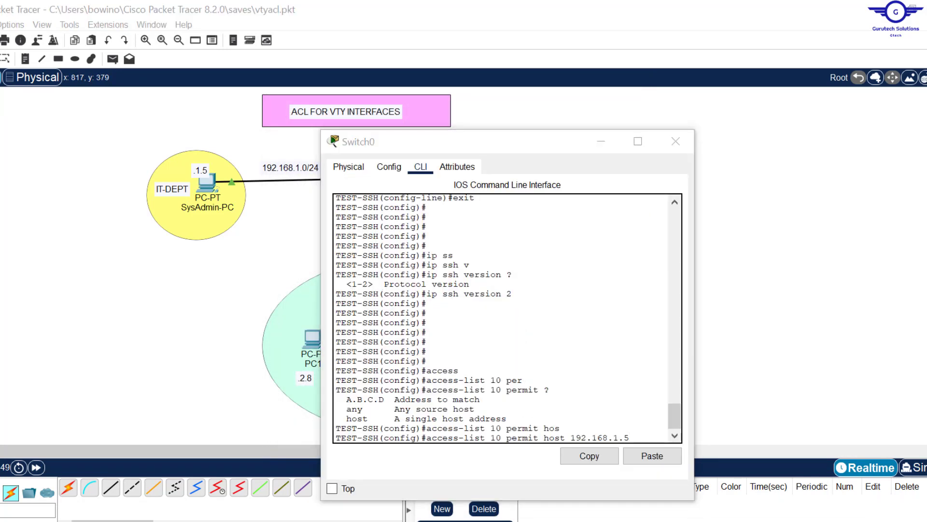
key("alt+Tab")
left_click(552, 145)
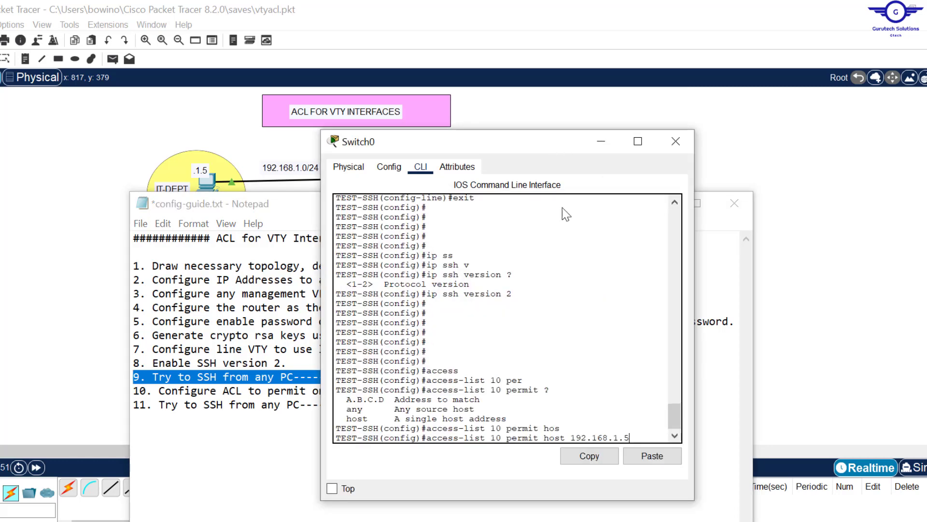
key("Return")
key("Return")
key("Return")
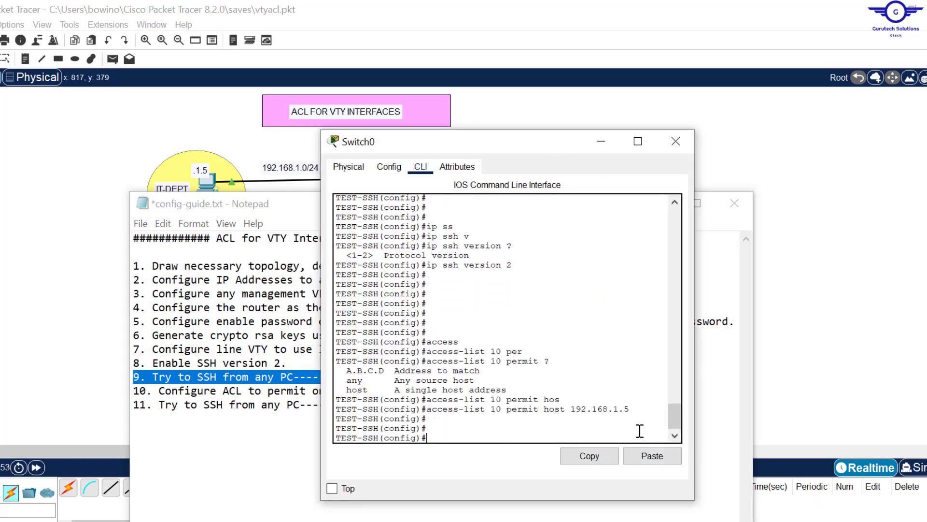
Step: Add the entry access-list 10 deny any on Switch0 and move to fresh prompt lines
type("acc")
key("Tab")
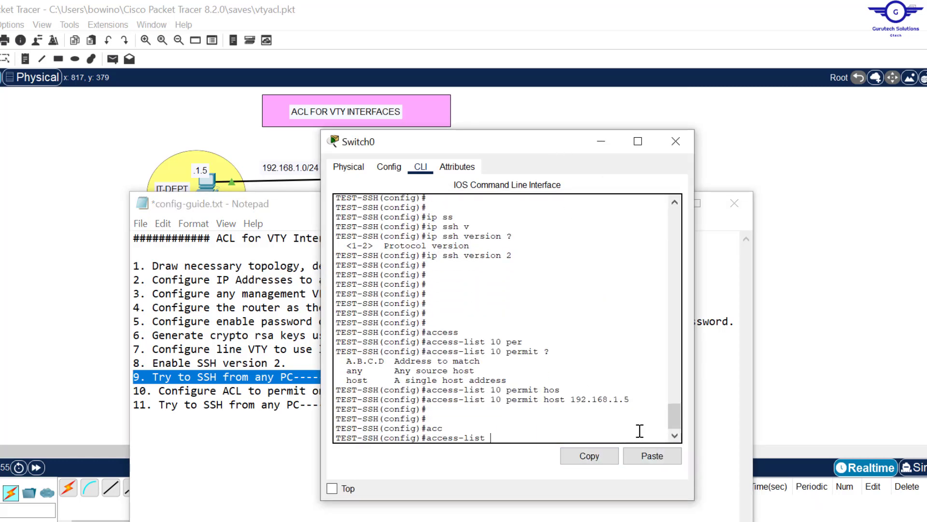
type("10 de")
key("Tab")
type("any")
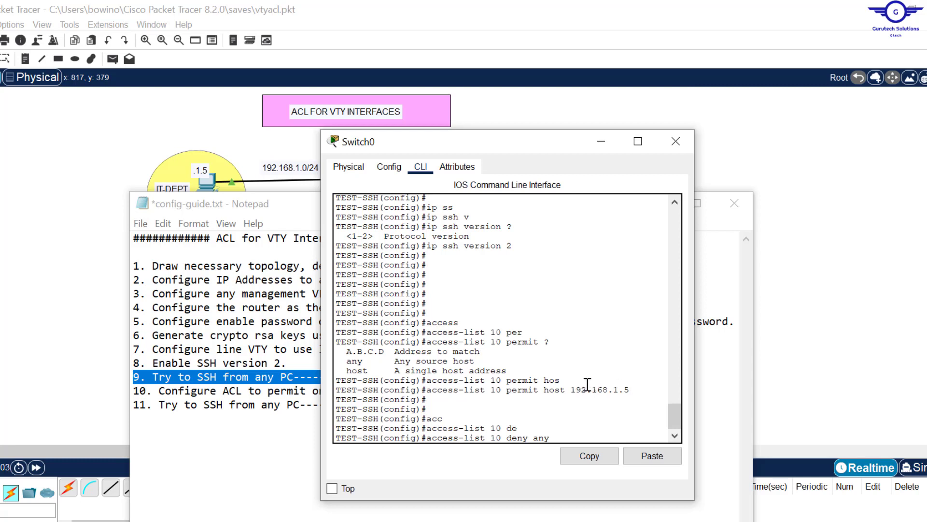
key("Return")
key("Return")
key("Return")
key("Return")
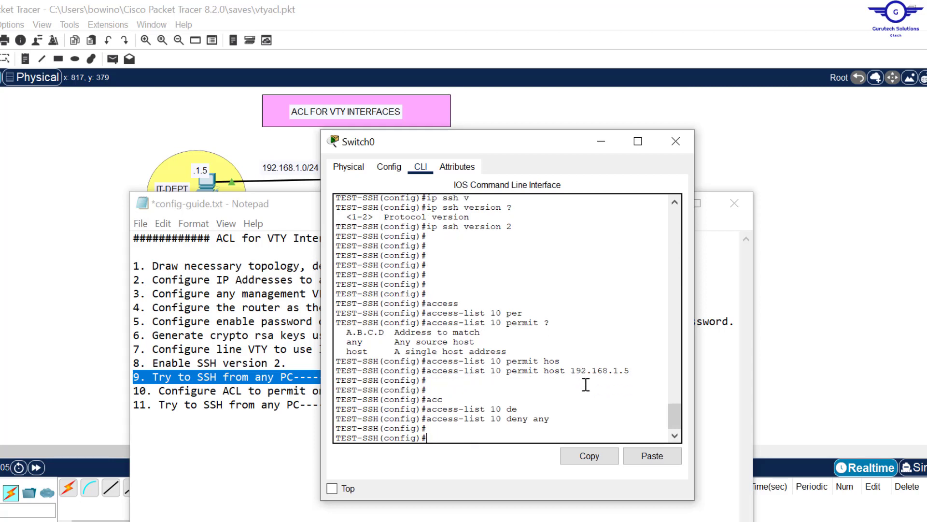
key("Return")
key("Return")
key("Return")
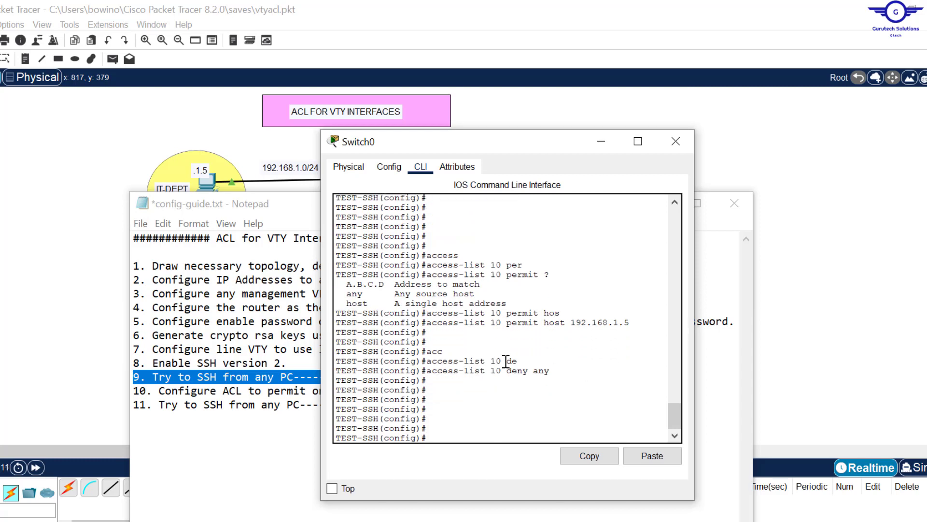
Step: Highlight the access-list 10 deny and permit entries in Switch0's command line to review them
left_click_drag(505, 361, 428, 362)
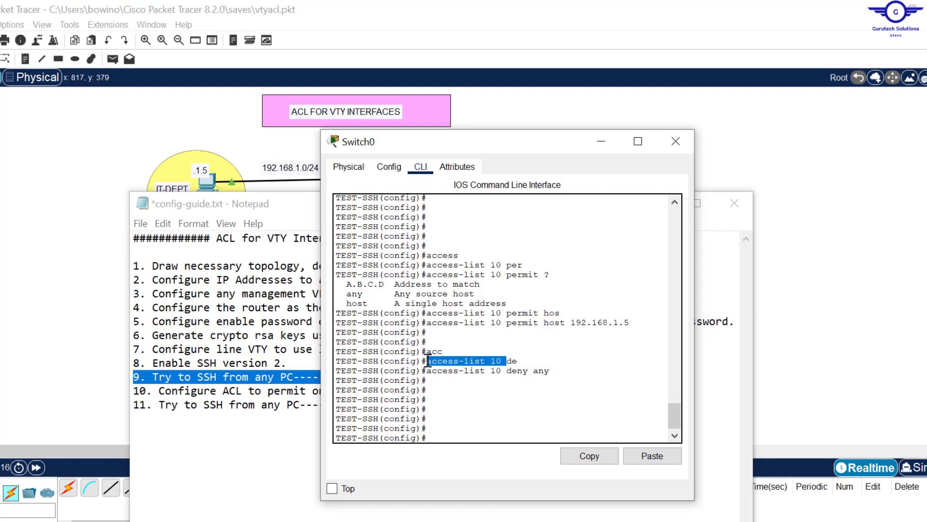
left_click(560, 373)
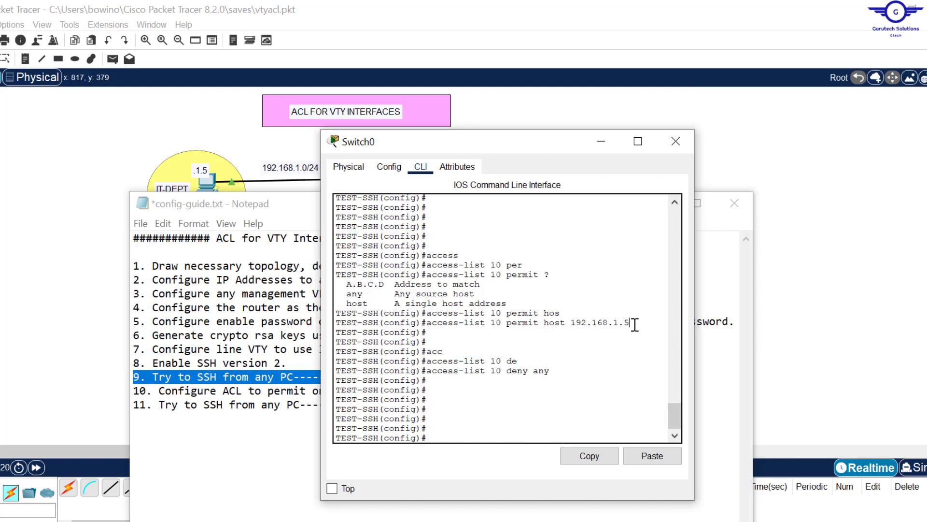
left_click_drag(631, 322, 437, 314)
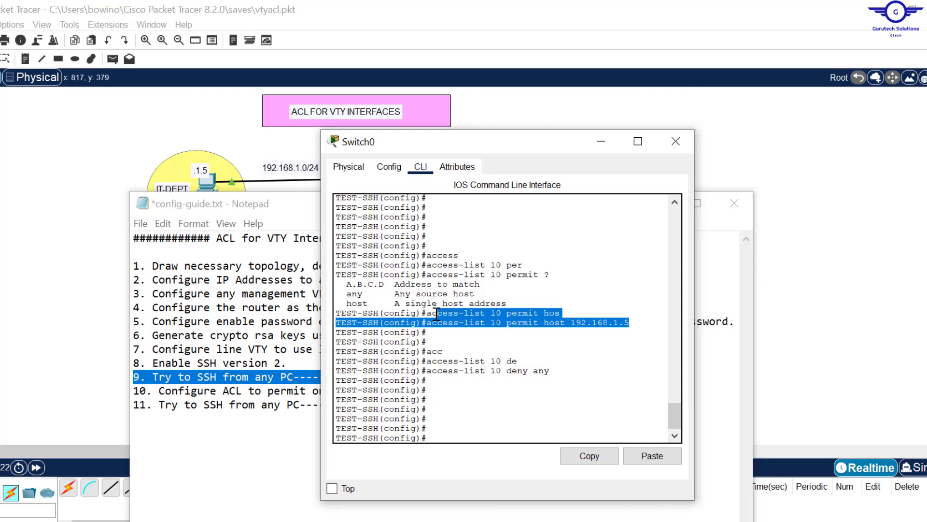
left_click(545, 322)
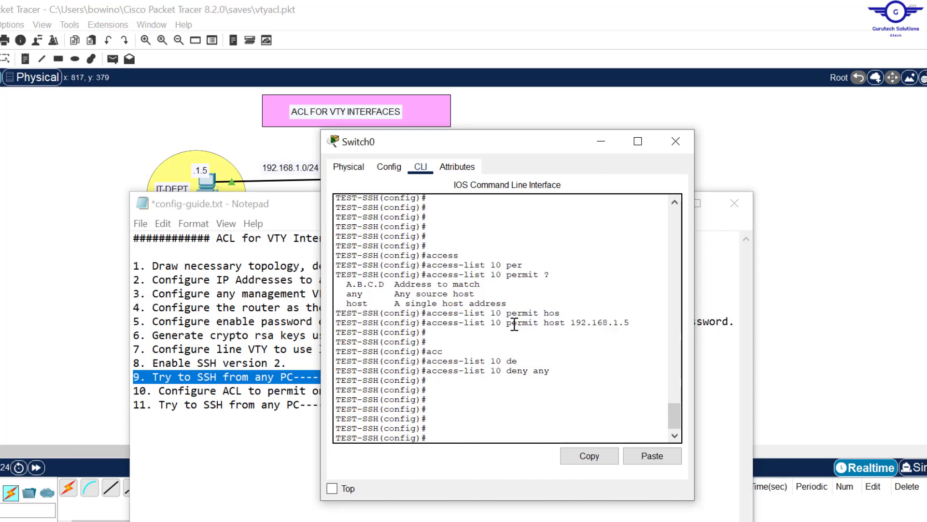
double_click(502, 323)
Step: Enter line configuration mode for all VTY lines on Switch0 with line vty 0 15
left_click(457, 399)
type("line vty 0 15")
key("Return")
key("Return")
key("Return")
key("Return")
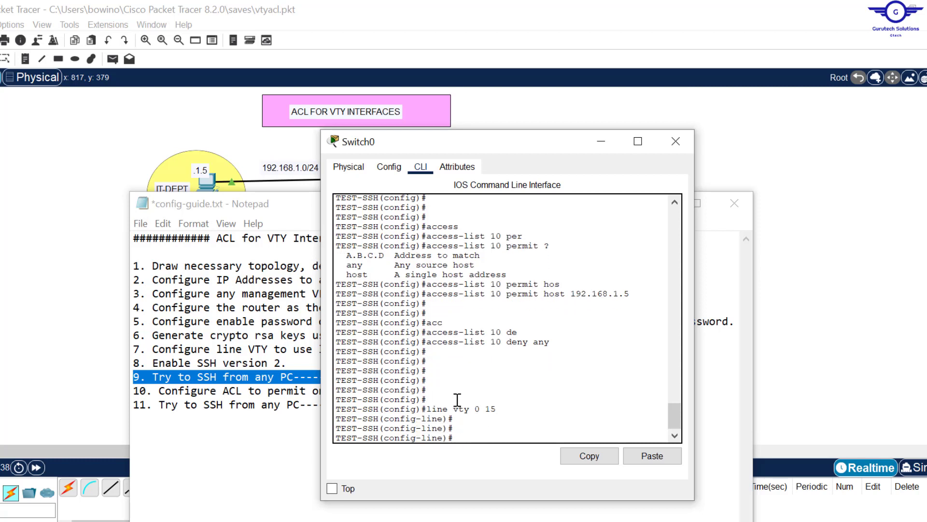
Step: Apply access list 10 inbound to the VTY lines with access-class 10 in and exit to global configuration mode
type("access")
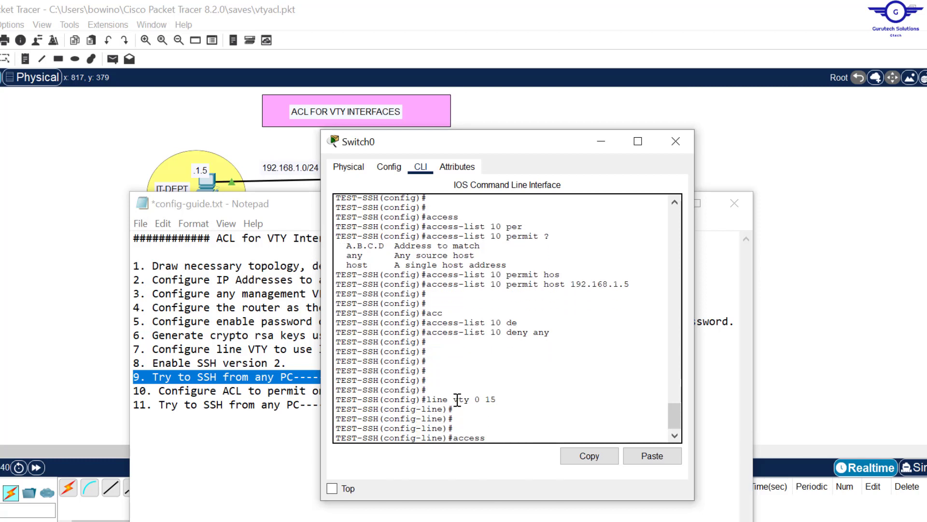
key("Tab")
type("10")
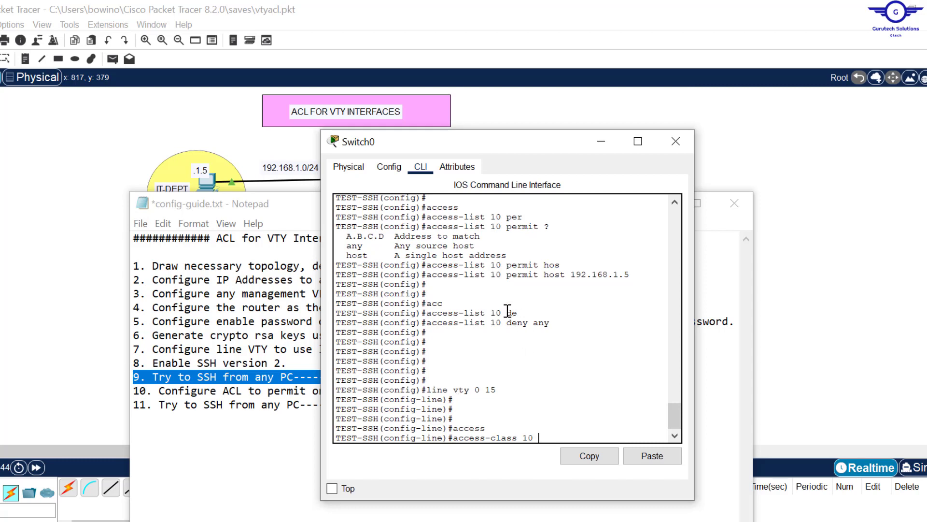
left_click_drag(505, 313, 490, 312)
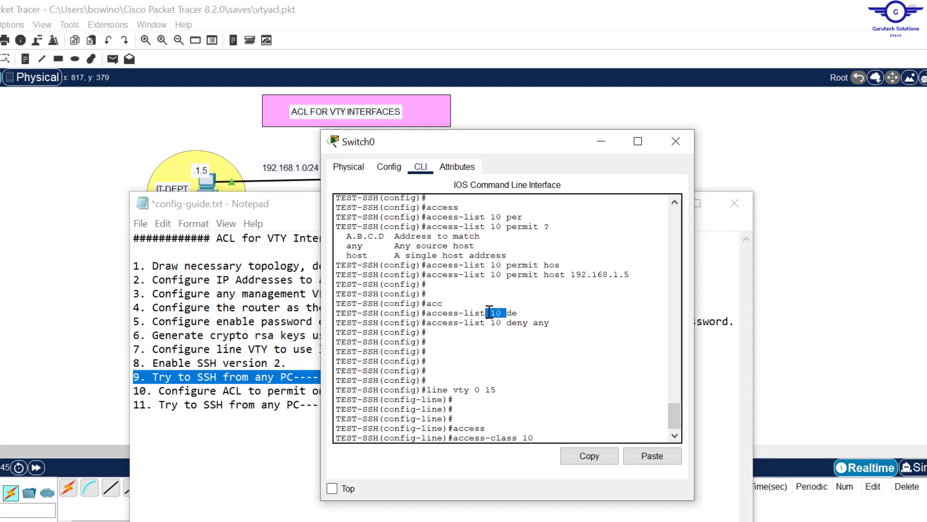
left_click(541, 435)
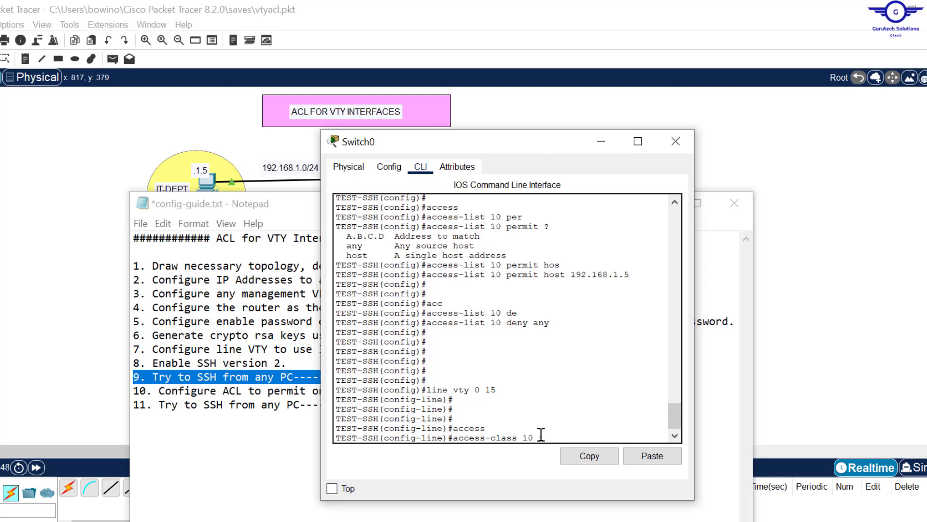
type("in")
key("Return")
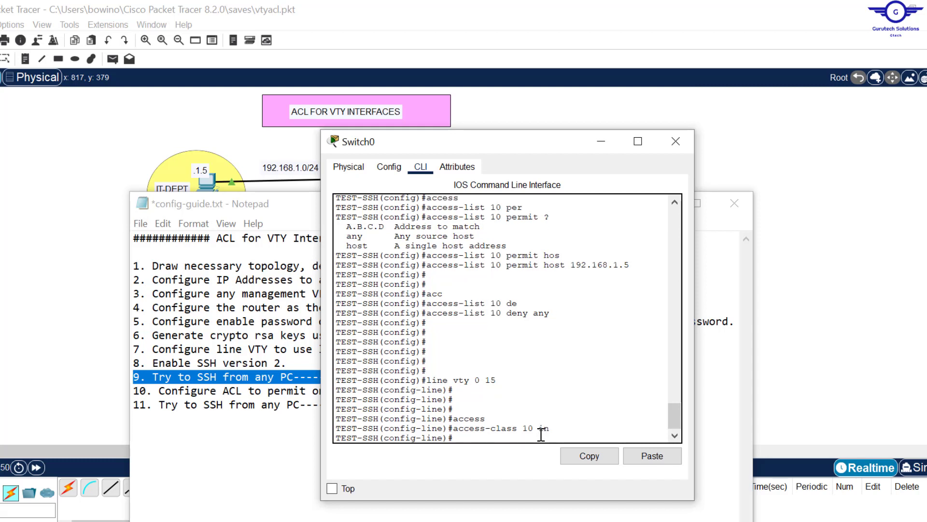
type("exit")
key("Return")
key("Return")
key("Return")
key("Return")
key("Return")
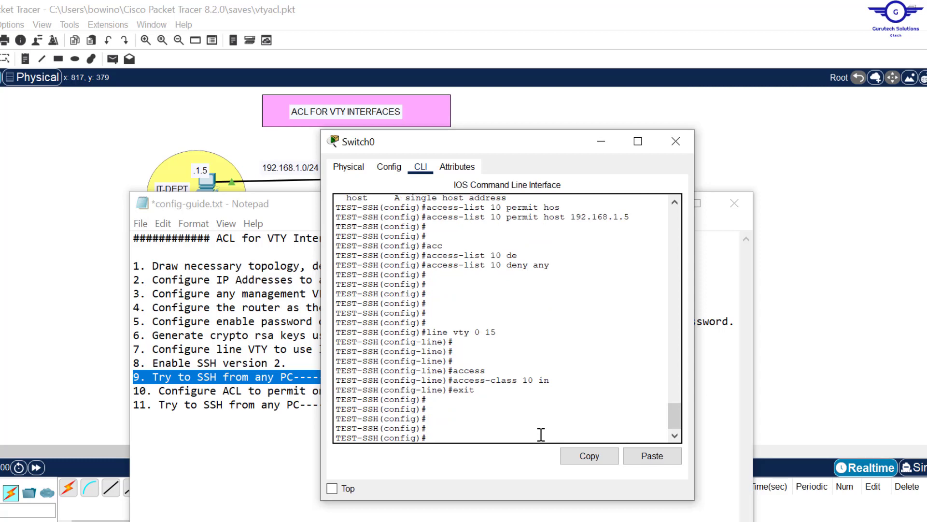
Step: Review the configuration guide in Notepad and highlight item 11 about trying SSH from any PC
left_click(300, 406)
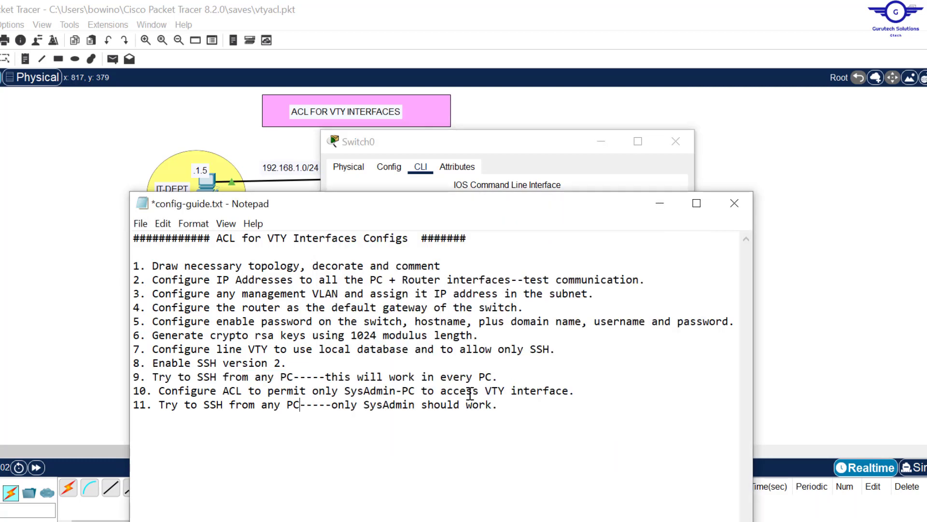
left_click(613, 395)
left_click_drag(510, 406, 174, 404)
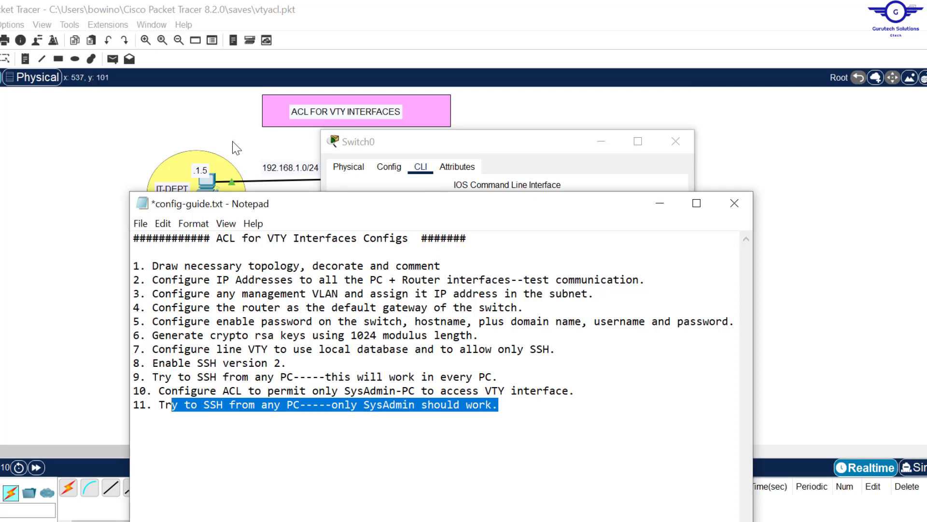
Step: Open PC2's command prompt and highlight the earlier SSH command and the switch prompts of its open session
left_click(232, 141)
left_click(363, 367)
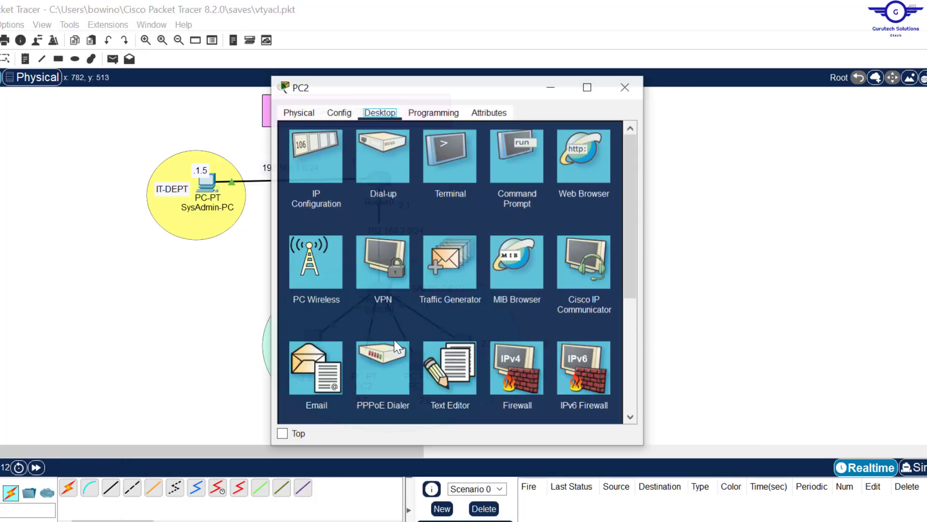
left_click(515, 157)
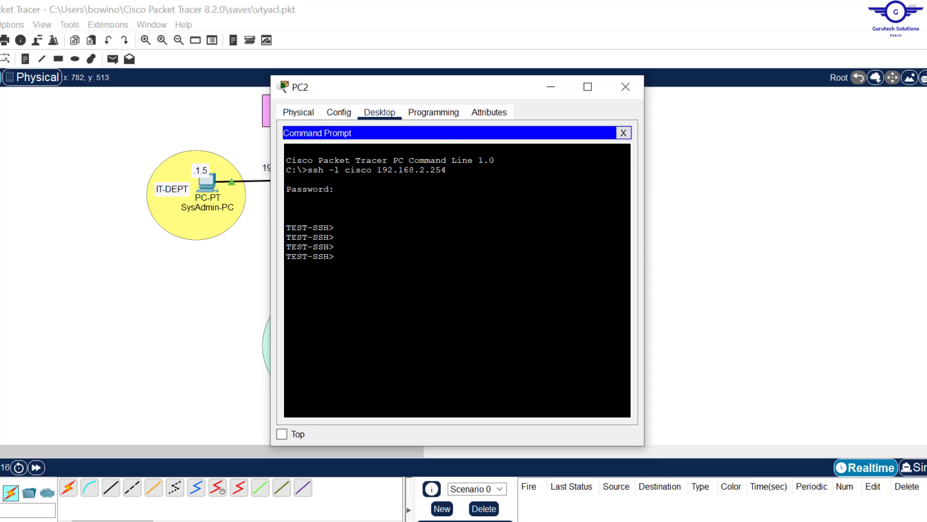
left_click_drag(446, 170, 286, 170)
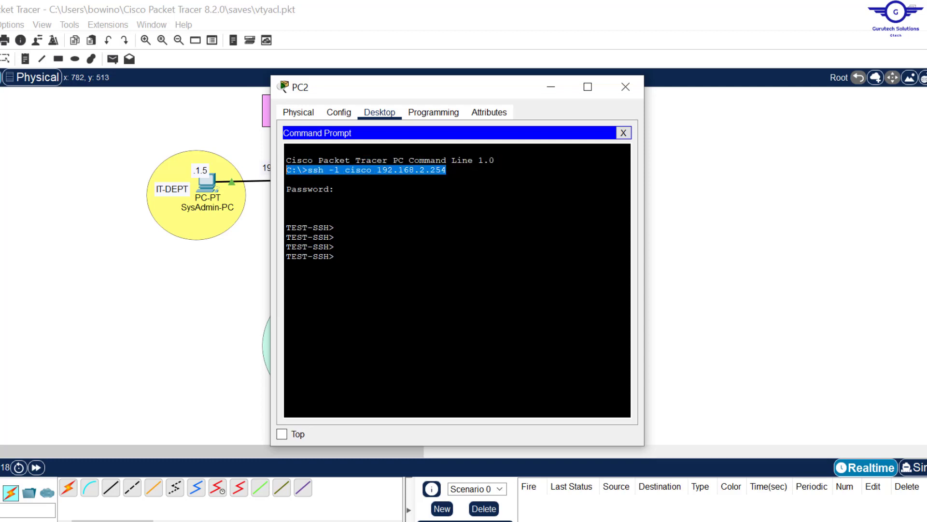
left_click_drag(334, 256, 286, 215)
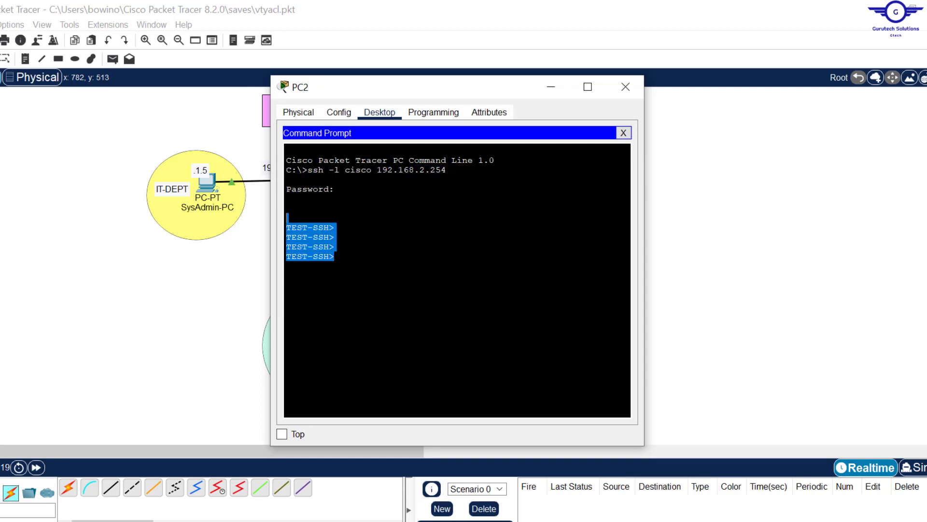
left_click(286, 215)
Step: Exit PC2's open SSH session and retry ssh -l cisco 192.168.2.254 from its command prompt
type("exit")
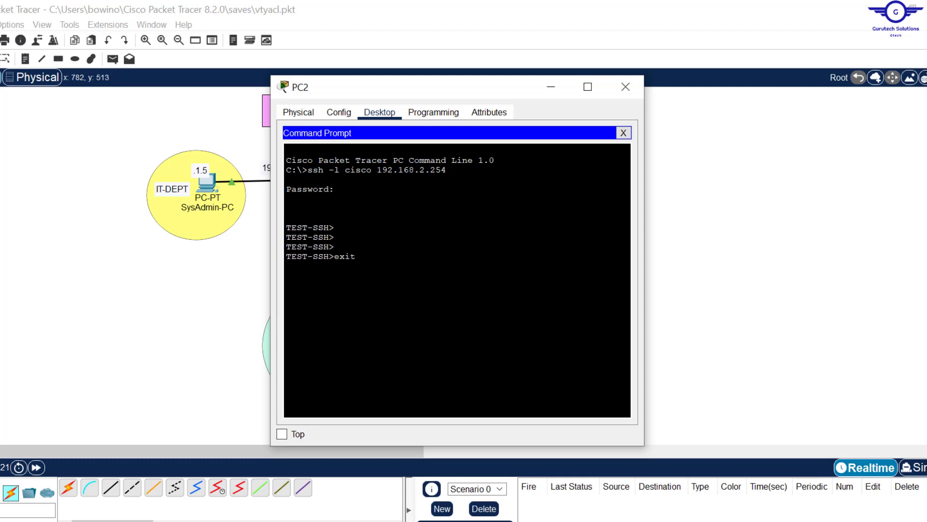
key("Return")
key("Return")
key("Return")
key("Return")
key("Return")
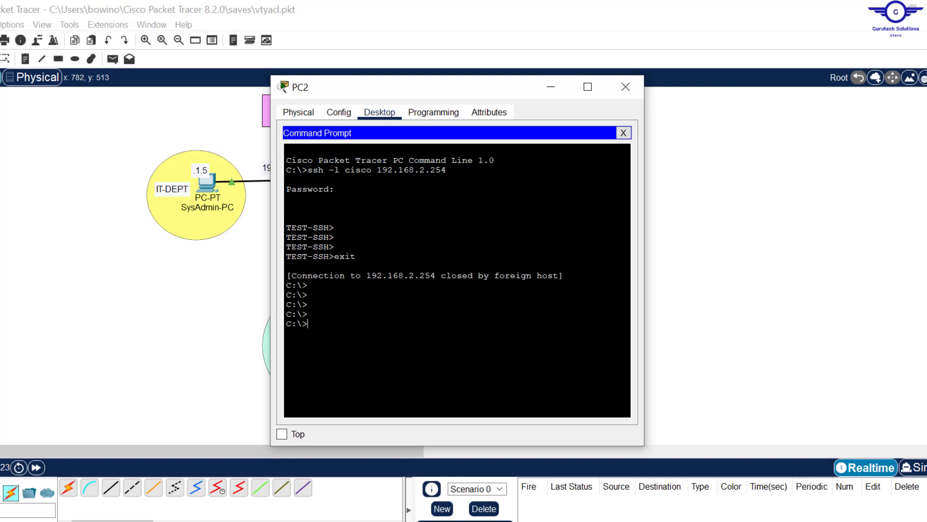
key("Up")
key("Return")
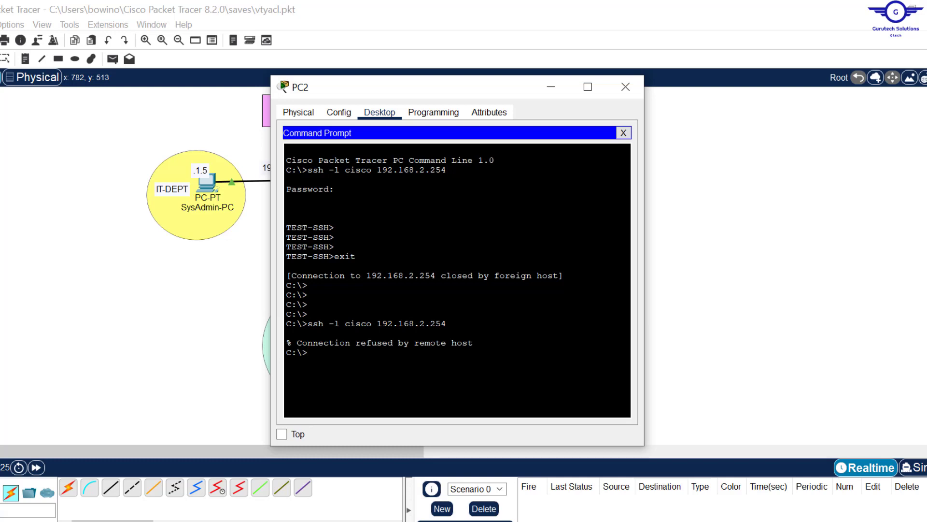
Step: Repeat ssh -l cisco 192.168.2.254 from PC2, highlight the reply to the previous attempt, and close PC2's window
key("Up")
key("Return")
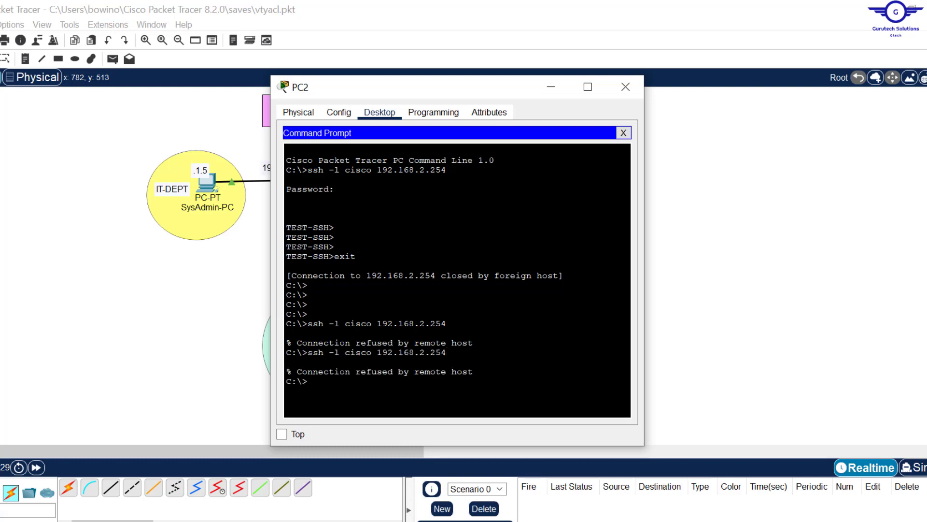
left_click_drag(473, 342, 281, 347)
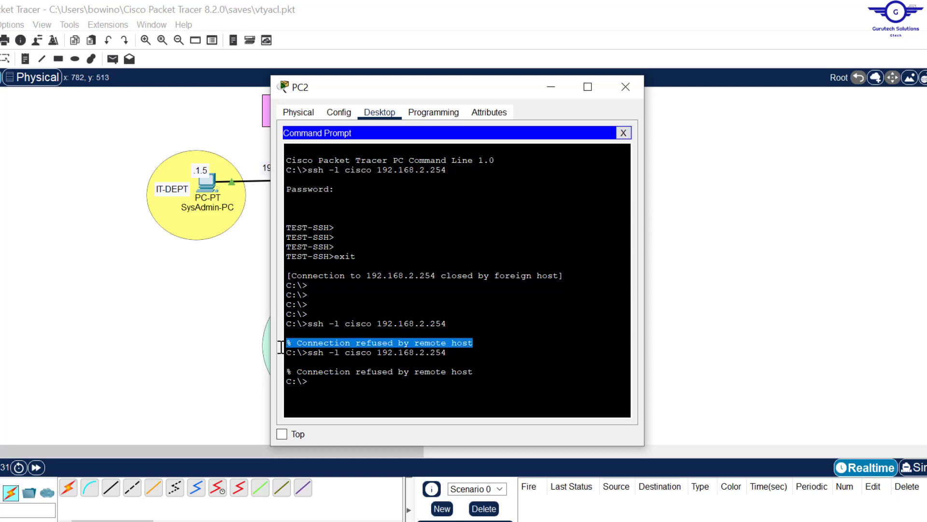
left_click(626, 90)
Step: Open SysAdmin-PC's command prompt and exit the SSH session left open there
left_click(211, 188)
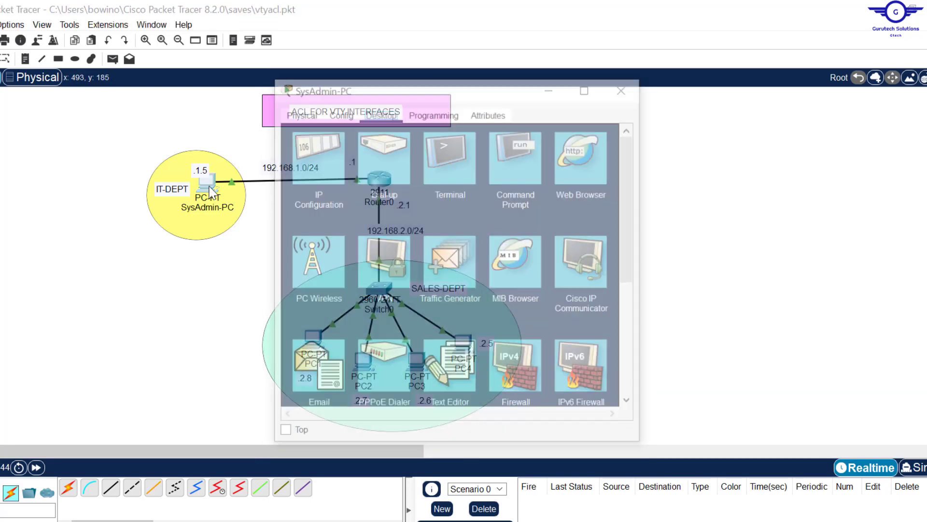
left_click(505, 154)
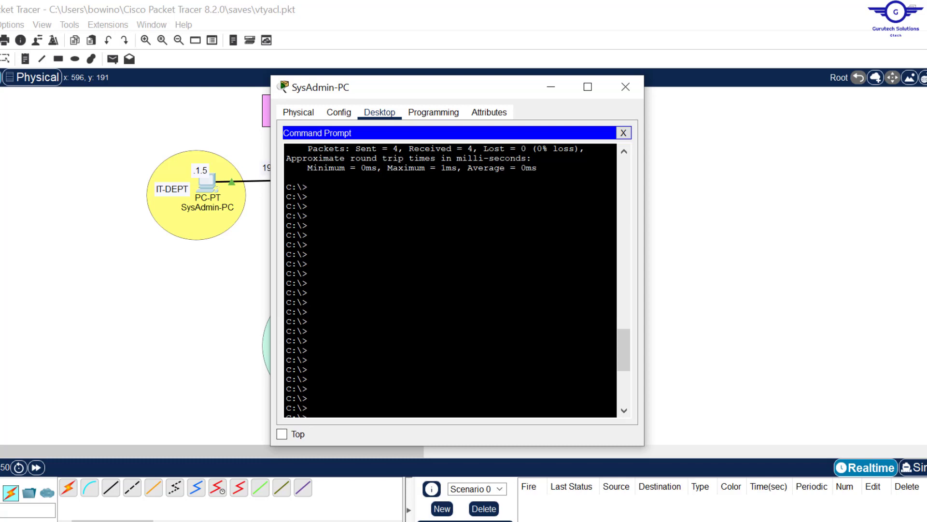
left_click_drag(627, 370, 620, 431)
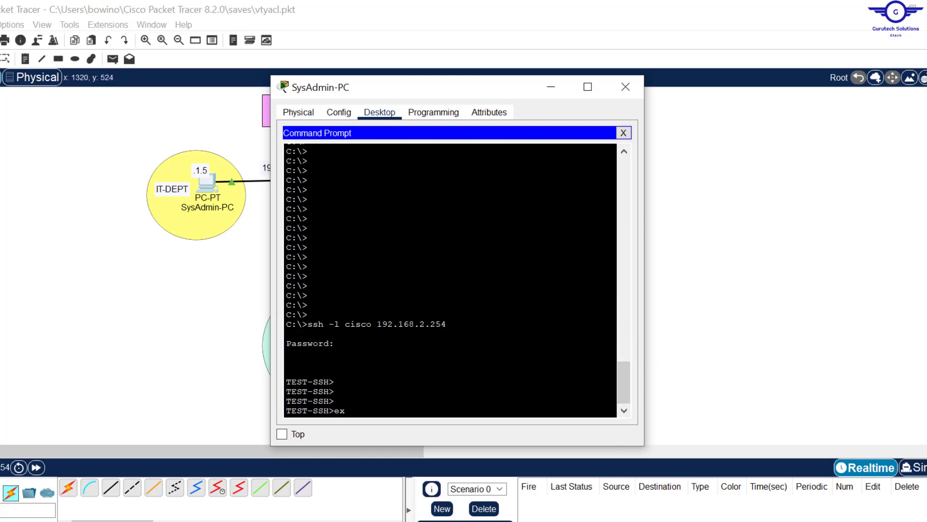
key("Return")
key("Return")
key("Return")
key("Return")
key("Return")
key("Return")
Step: Run ssh -l cisco 192.168.2.254 from SysAdmin-PC and enter the account password to reach the switch prompt
key("Up")
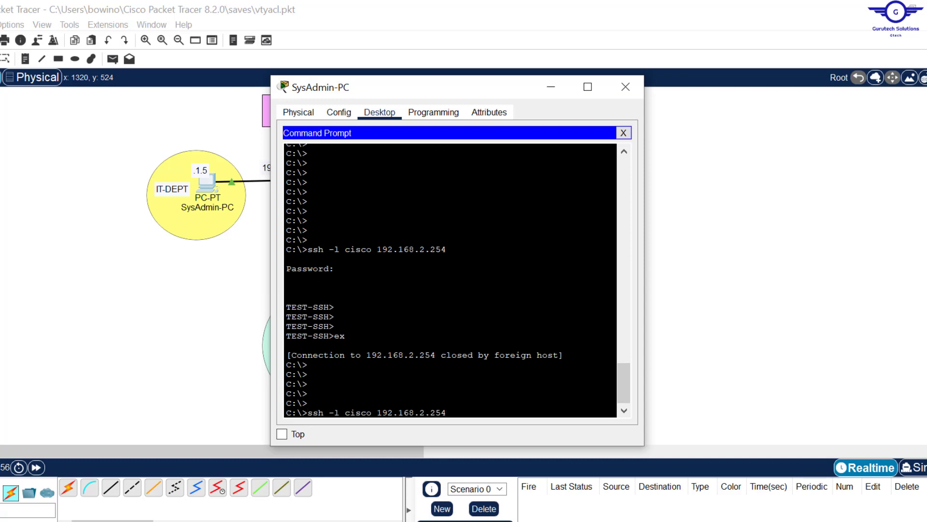
key("Return")
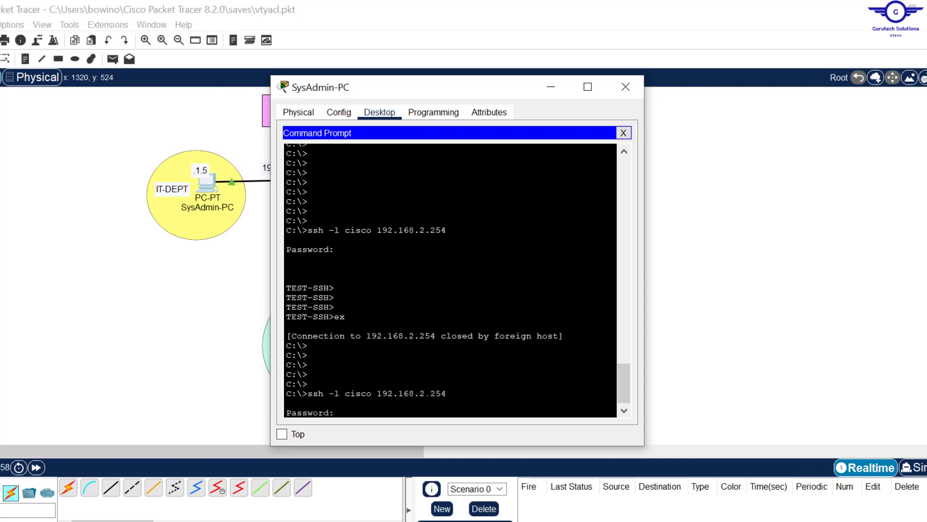
key("Return")
key("Return")
key("Return")
key("Return")
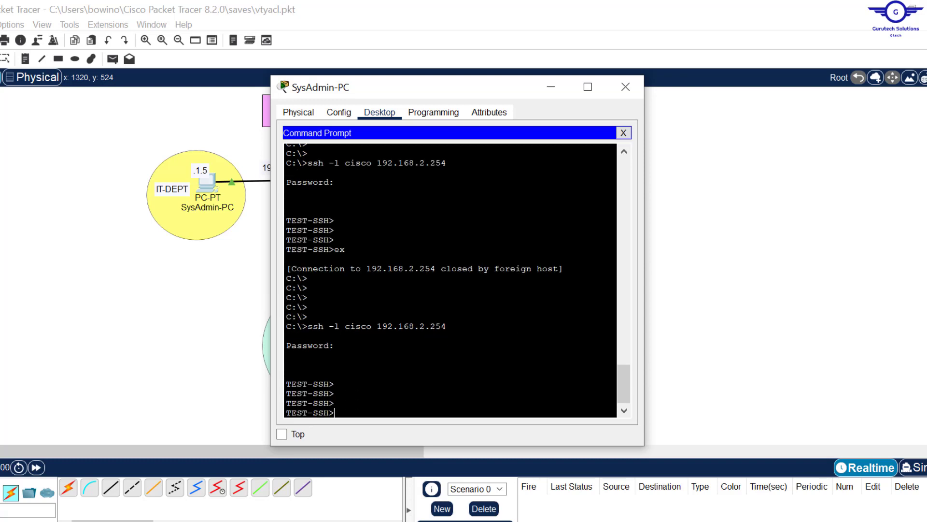
Step: End SysAdmin-PC's SSH session to the switch with ex and return to the PC prompt
type("ex")
key("Return")
key("Return")
key("Return")
key("Return")
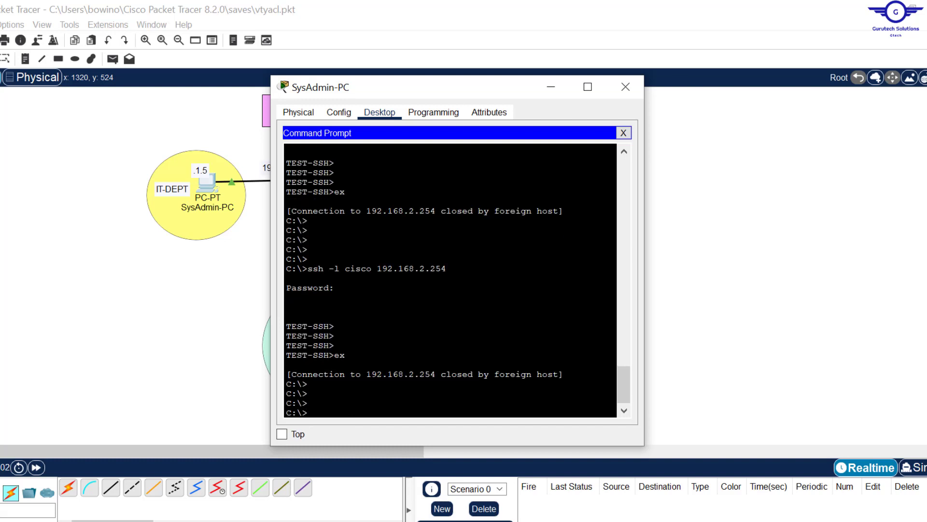
Step: Reconnect from SysAdmin-PC with ssh -l cisco 192.168.2.254, enter the account password, and close the device windows to return to the topology
key("Up")
key("Up")
key("Up")
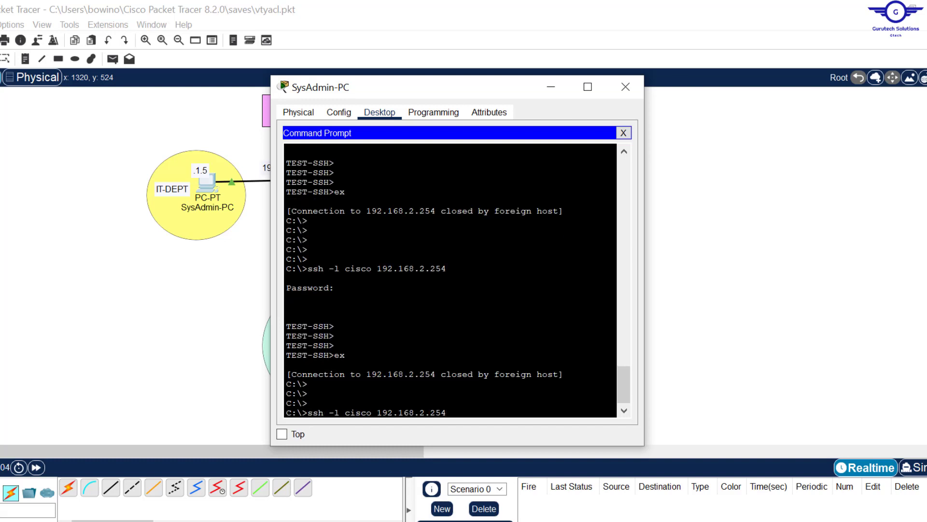
key("Return")
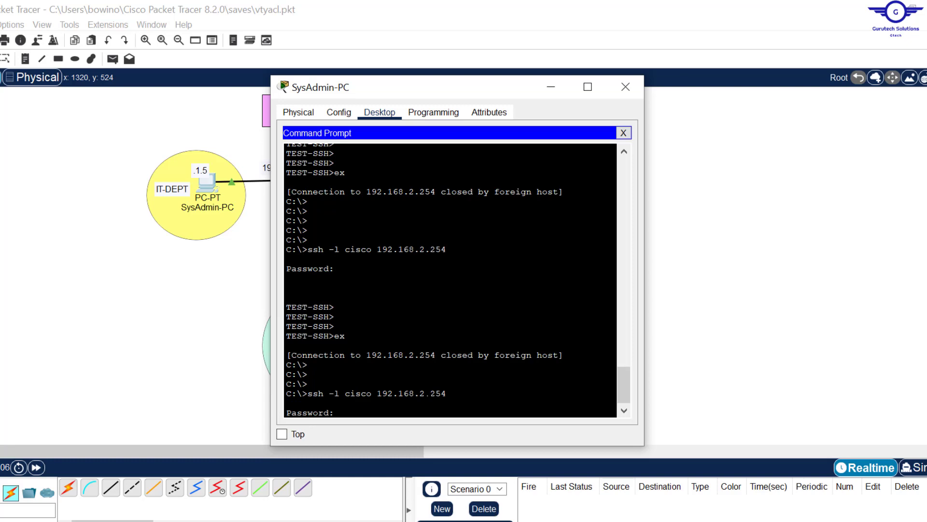
key("Return")
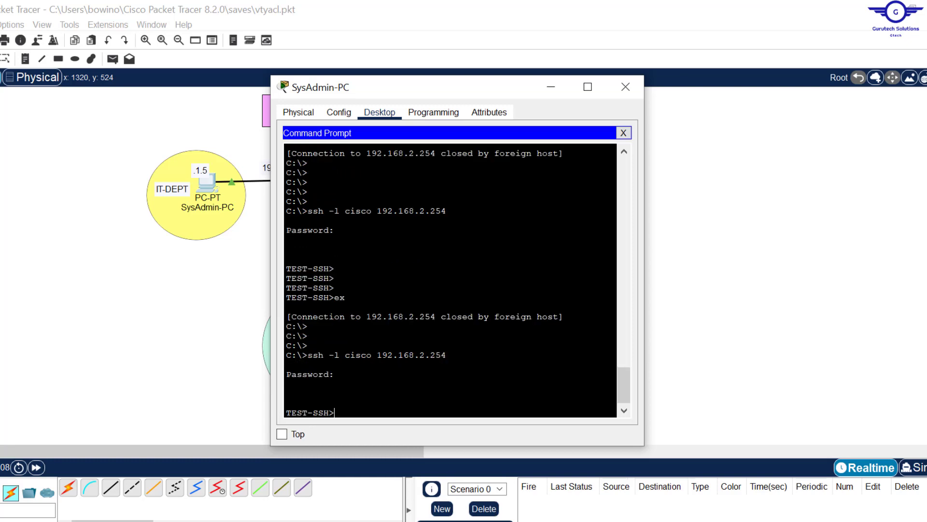
left_click(626, 88)
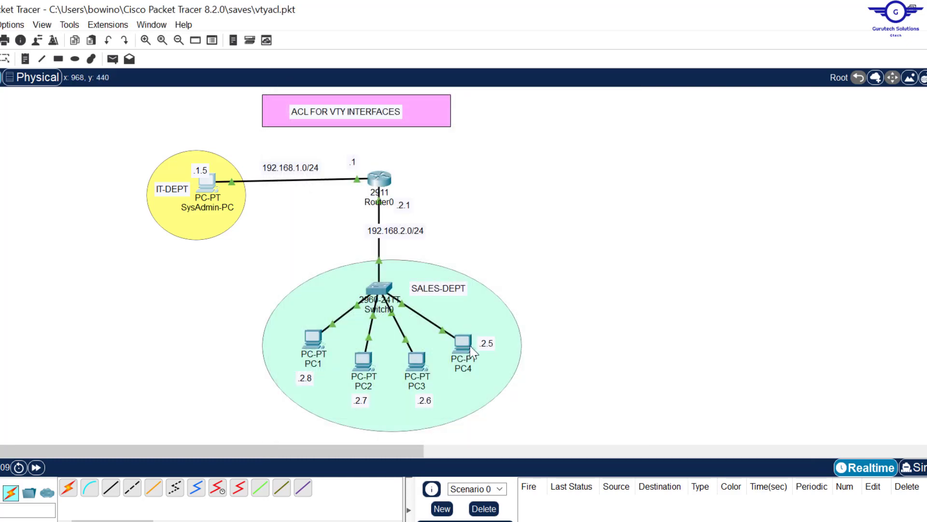
left_click(625, 88)
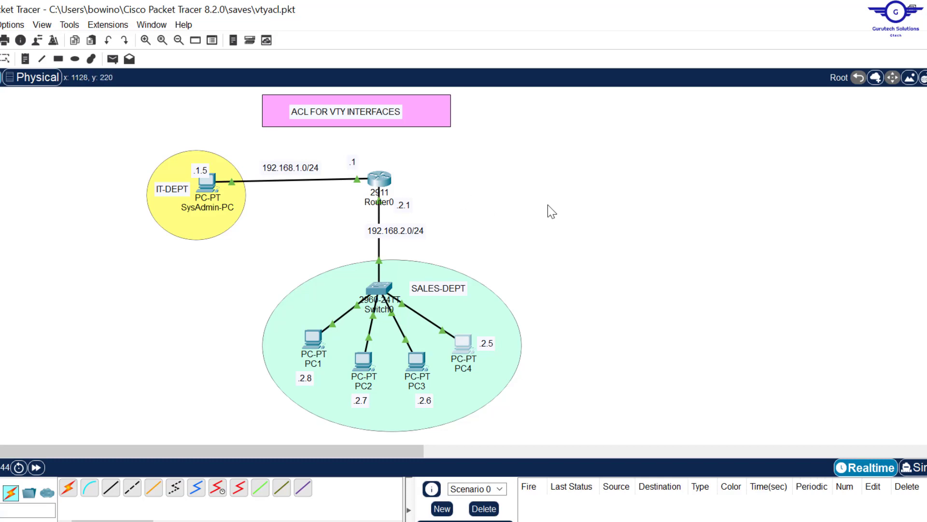
Step: Switch to the Google Sheets topics list, fill the ACL for VTY interfaces cell with yellow, and return to Packet Tracer
key("alt+Tab")
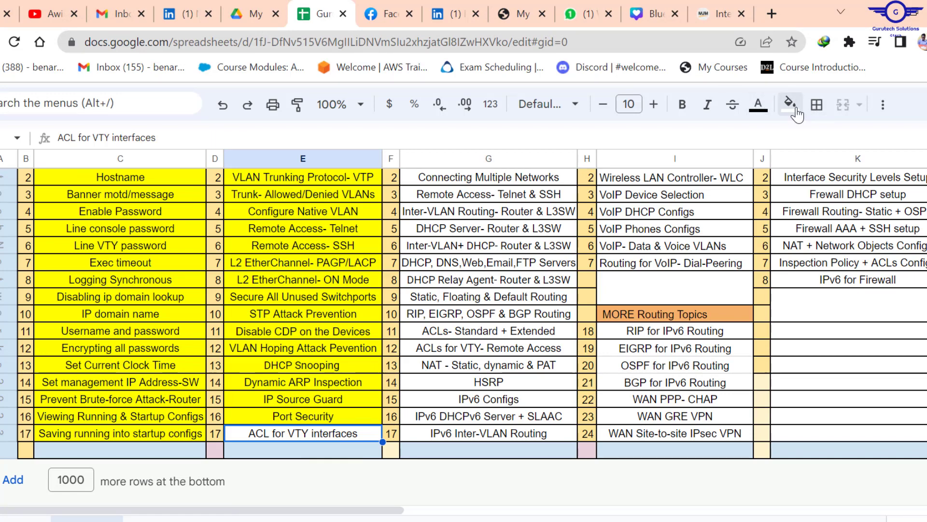
left_click(792, 104)
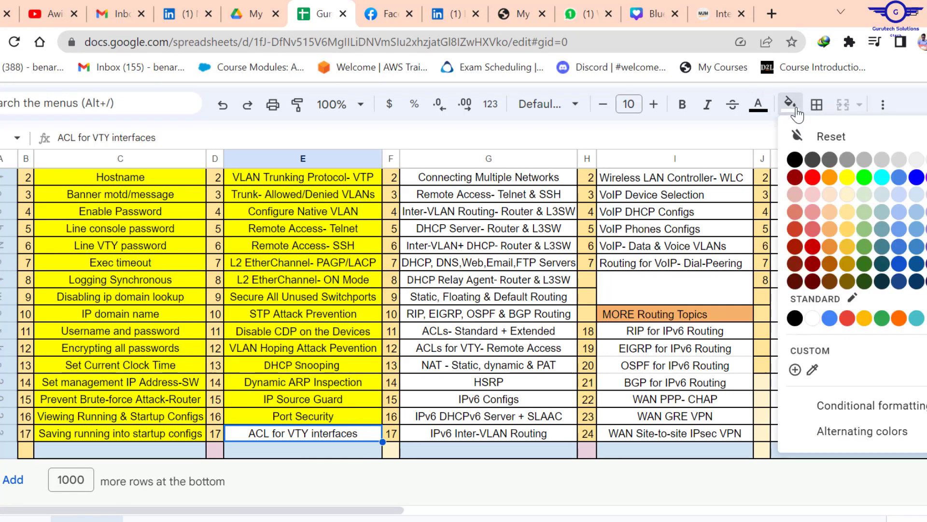
left_click(848, 180)
scroll(508, 248, "up", 2)
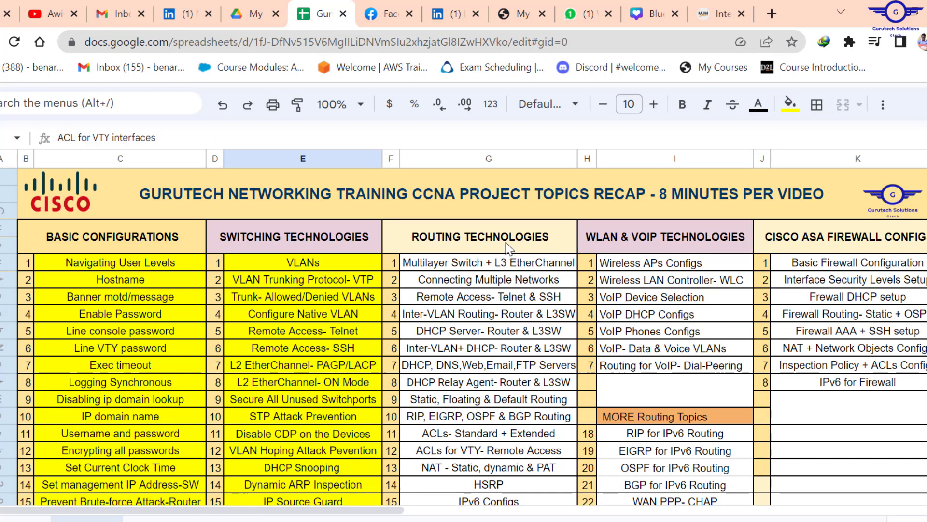
left_click(869, 12)
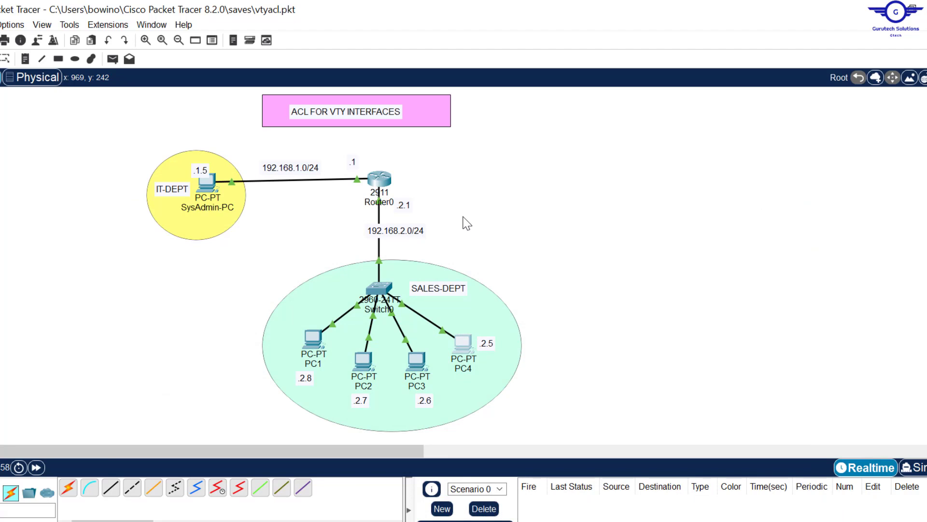